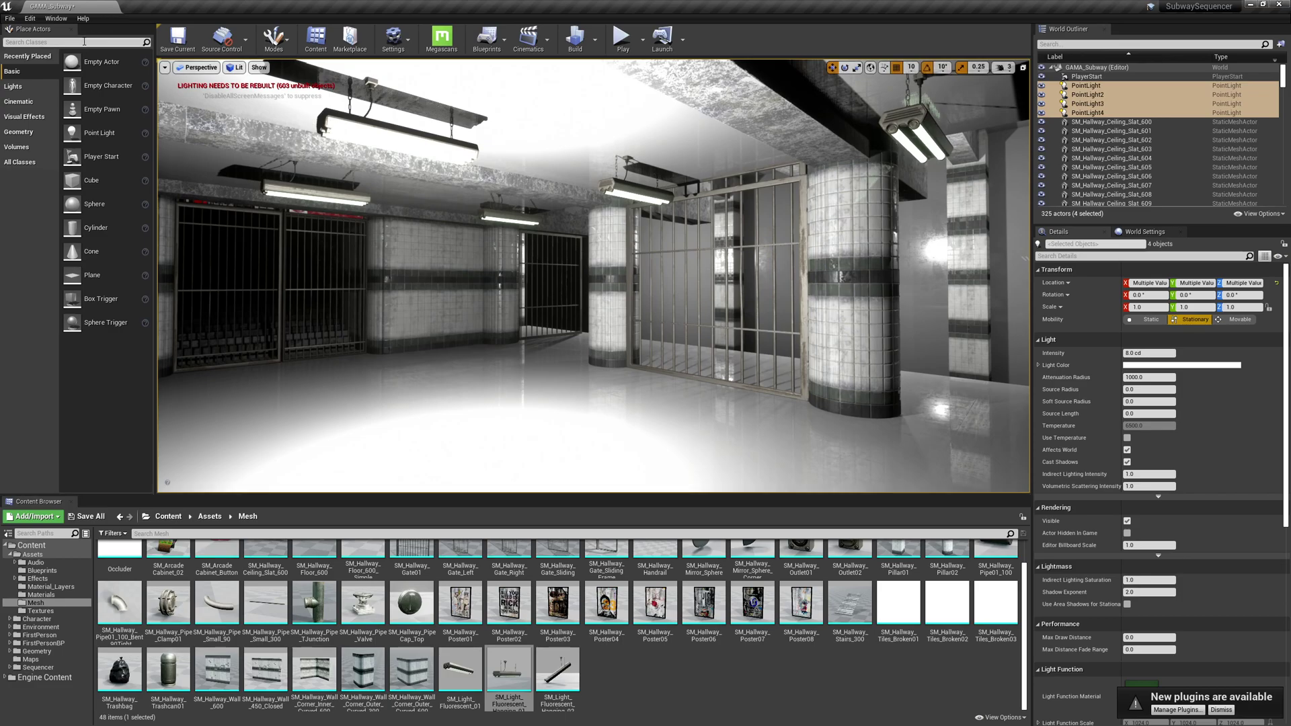
# Step: Add a Post Process Volume to the subway hallway and move it to about X -40, Y 430, Z 130
pyautogui.write('po')
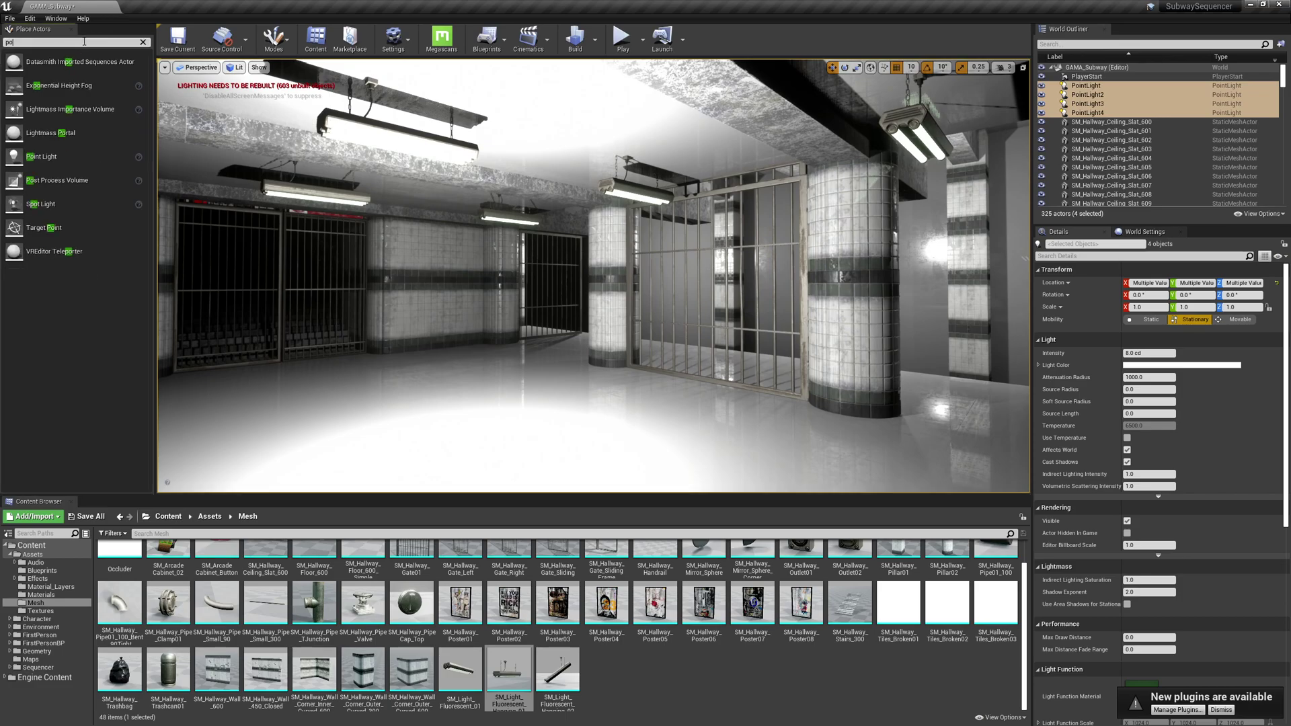
pyautogui.write('t')
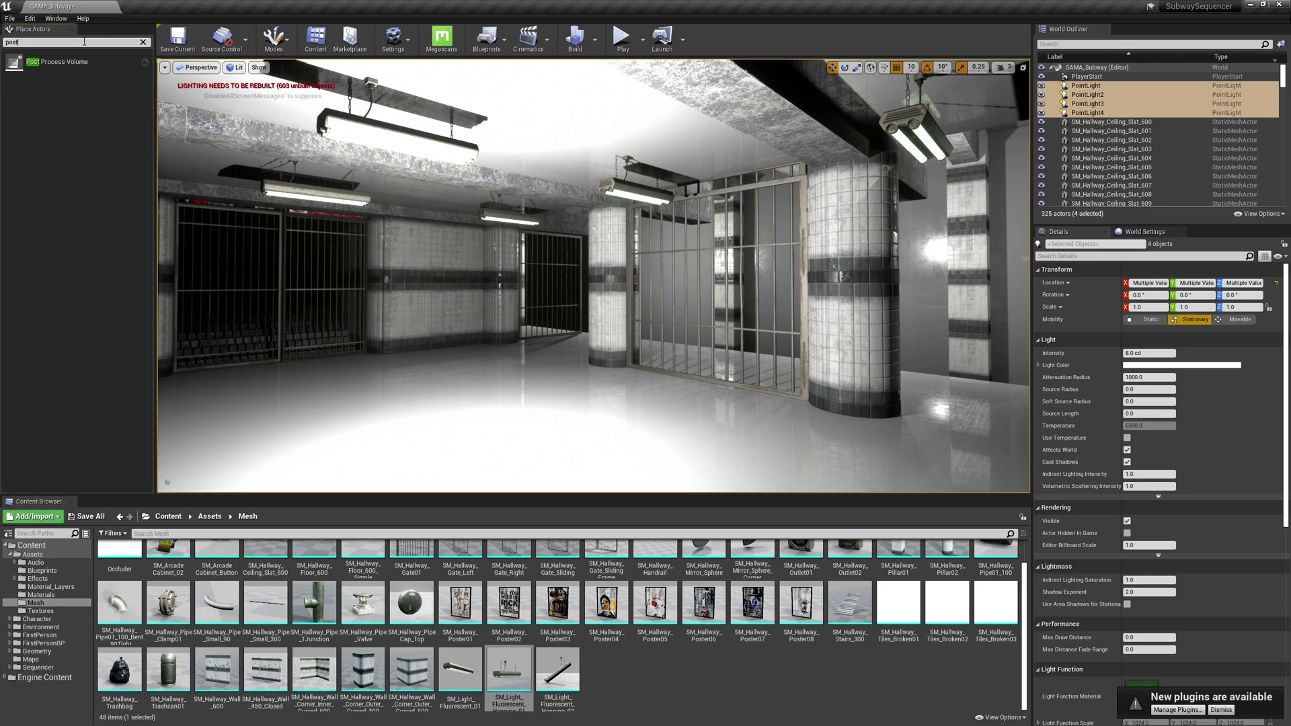
pyautogui.moveTo(61, 61); pyautogui.dragTo(550, 405)
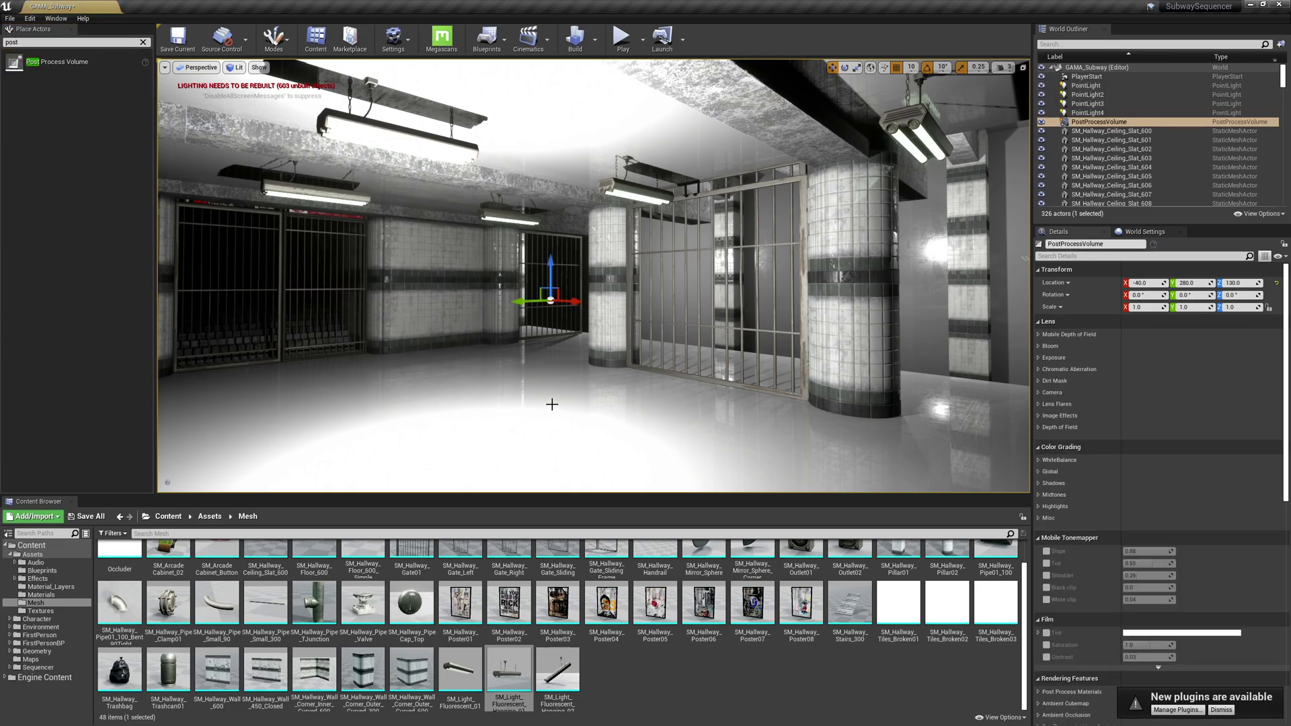
pyautogui.moveTo(550, 405); pyautogui.dragTo(417, 401, button='right')
pyautogui.press('f')
pyautogui.moveTo(568, 220); pyautogui.dragTo(407, 227)
pyautogui.moveTo(407, 226)
pyautogui.mouseDown(button='right')
pyautogui.moveTo(441, 227)
pyautogui.moveTo(406, 234)
pyautogui.mouseUp(button='right')
pyautogui.moveTo(562, 345); pyautogui.dragTo(560, 346, button='right')
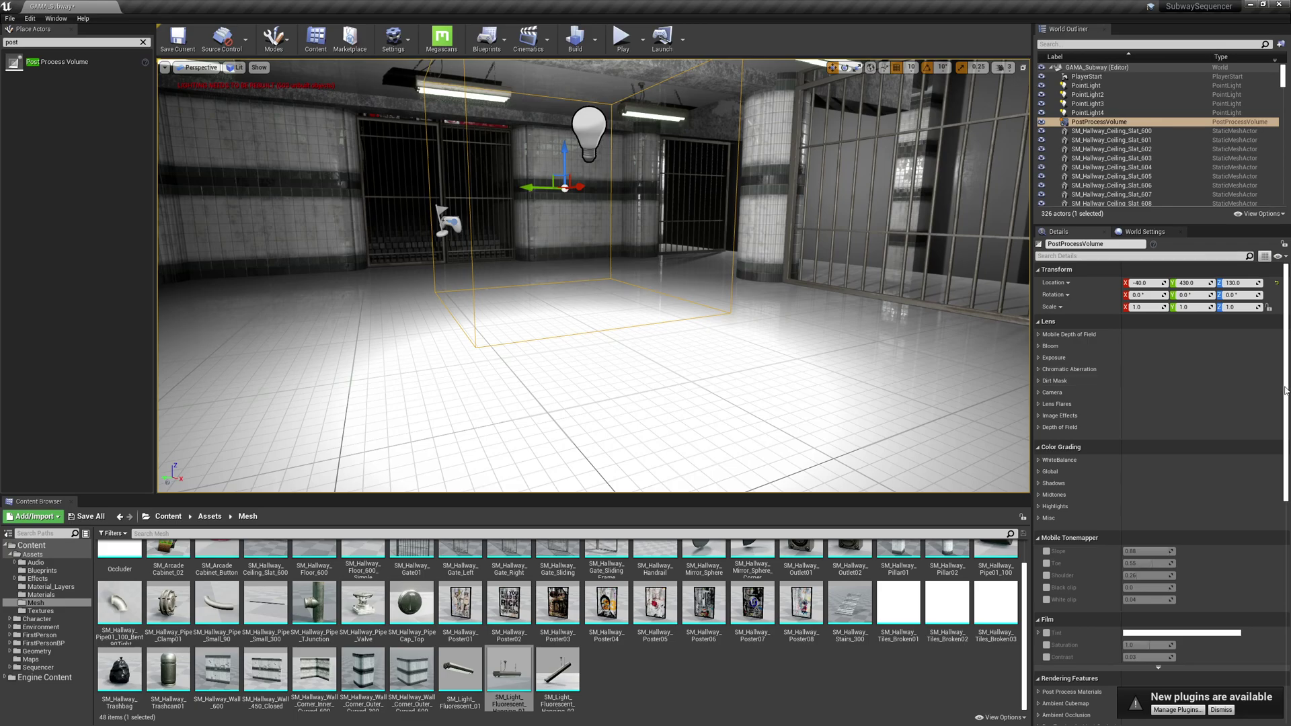
# Step: Enable Infinite Extent (Unbound) on the post process volume and dismiss the new plugins notification
pyautogui.scroll(-10, 1284, 390)
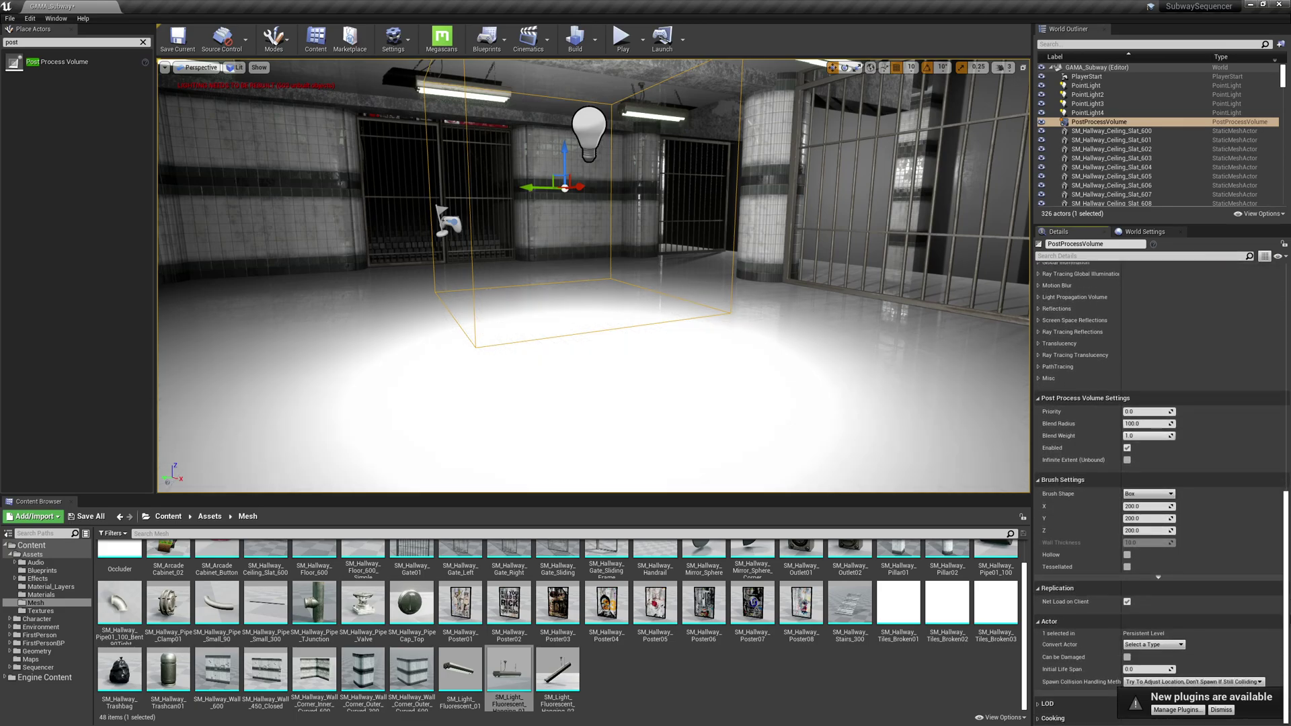
pyautogui.click(1226, 711)
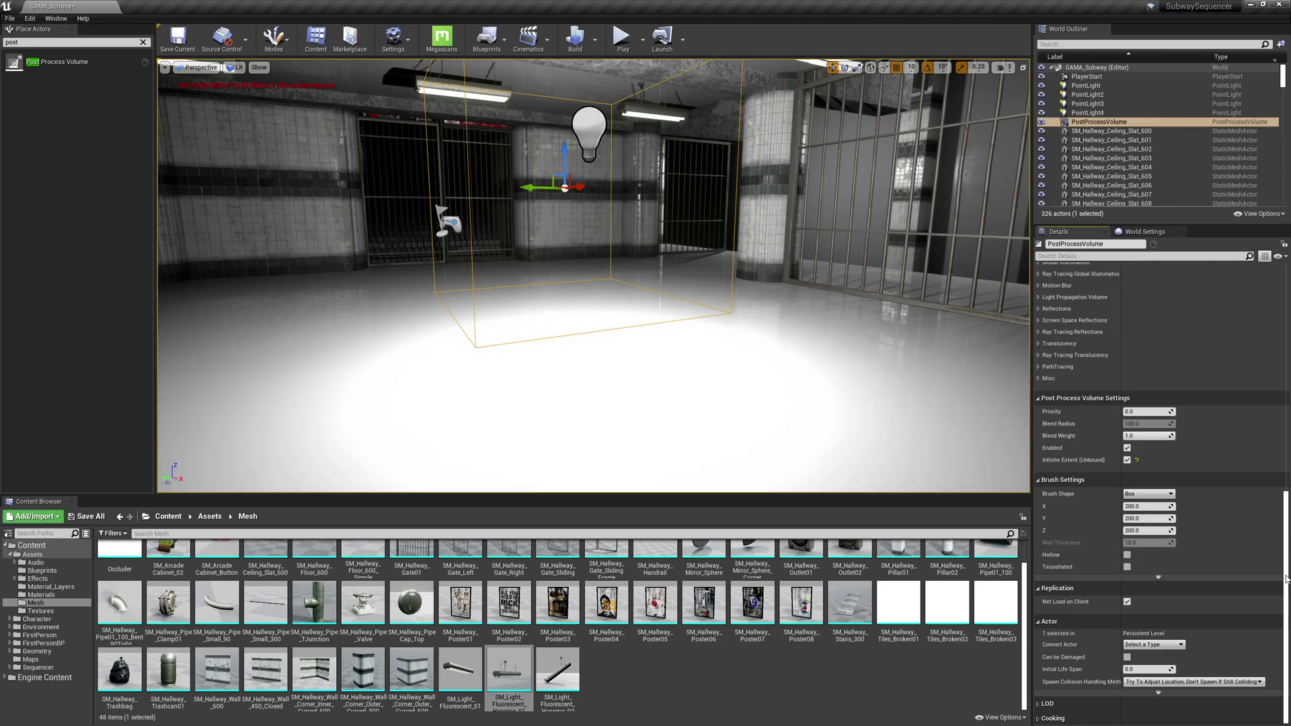
# Step: Override the volume's exposure Min Brightness and Max Brightness, setting both to 1.0
pyautogui.scroll(15, 1285, 580)
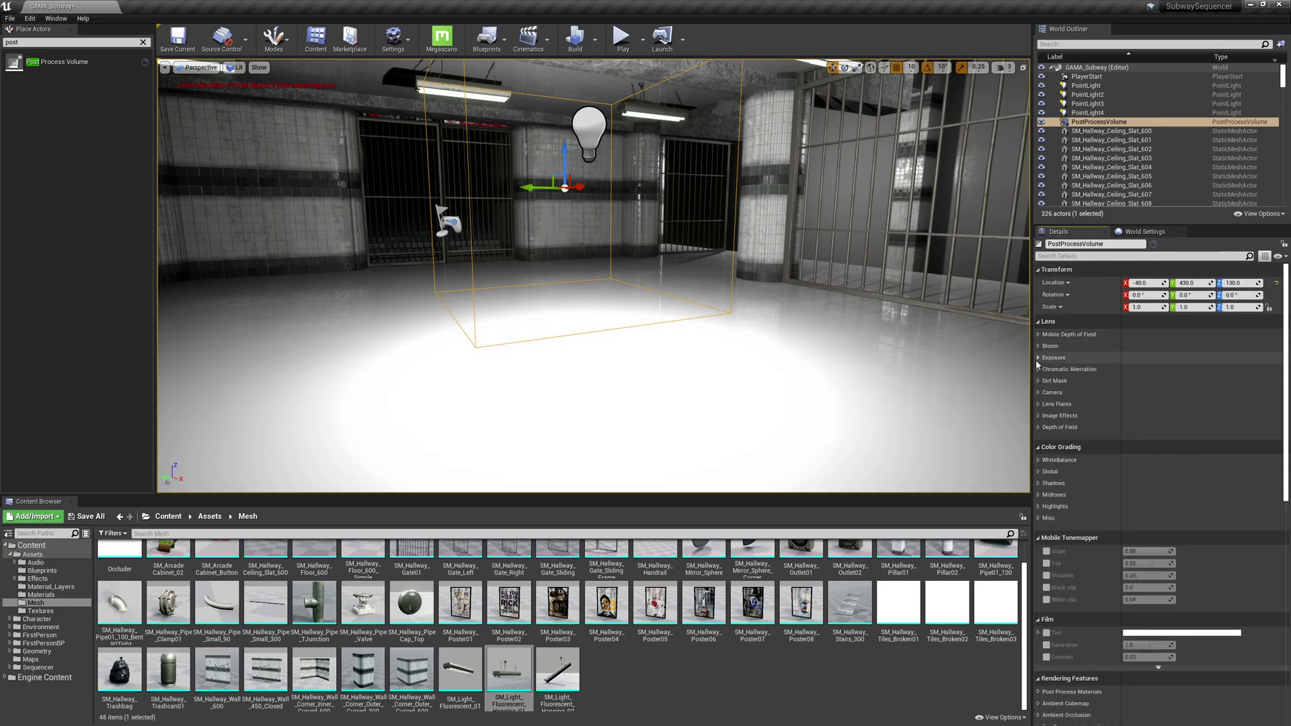
pyautogui.click(1039, 359)
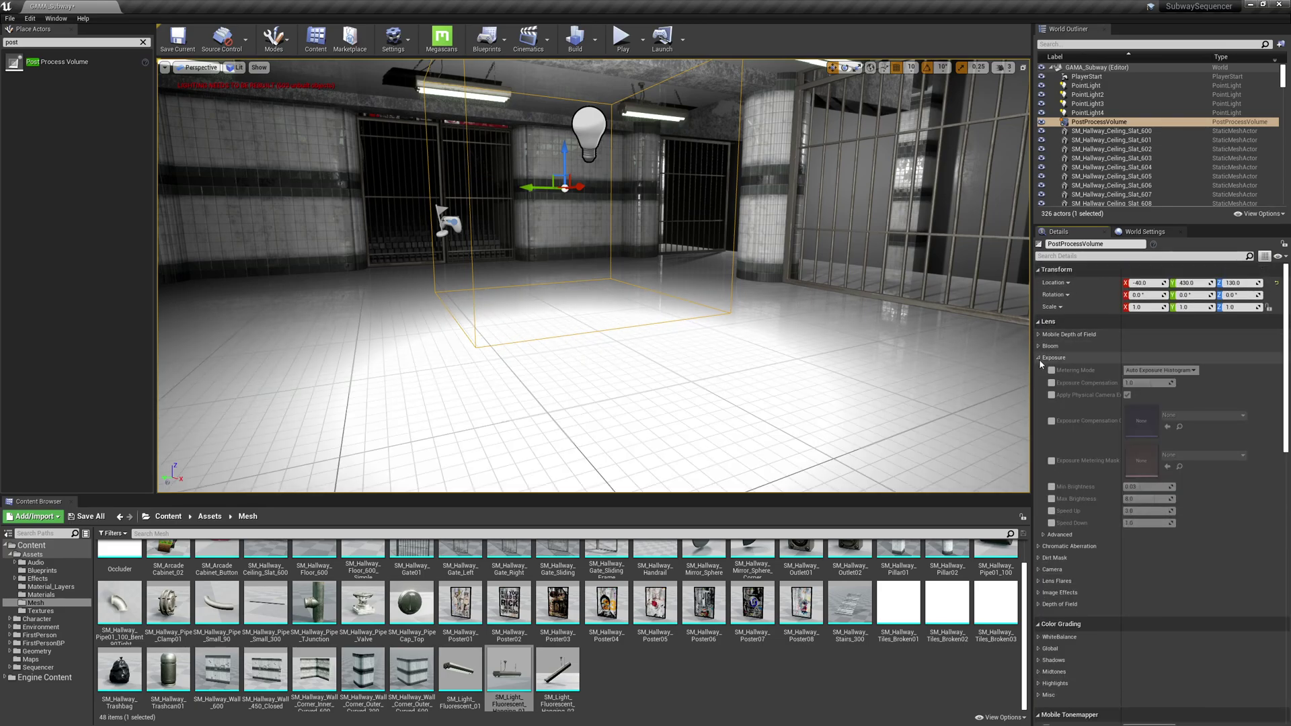
pyautogui.click(1052, 487)
pyautogui.click(1052, 499)
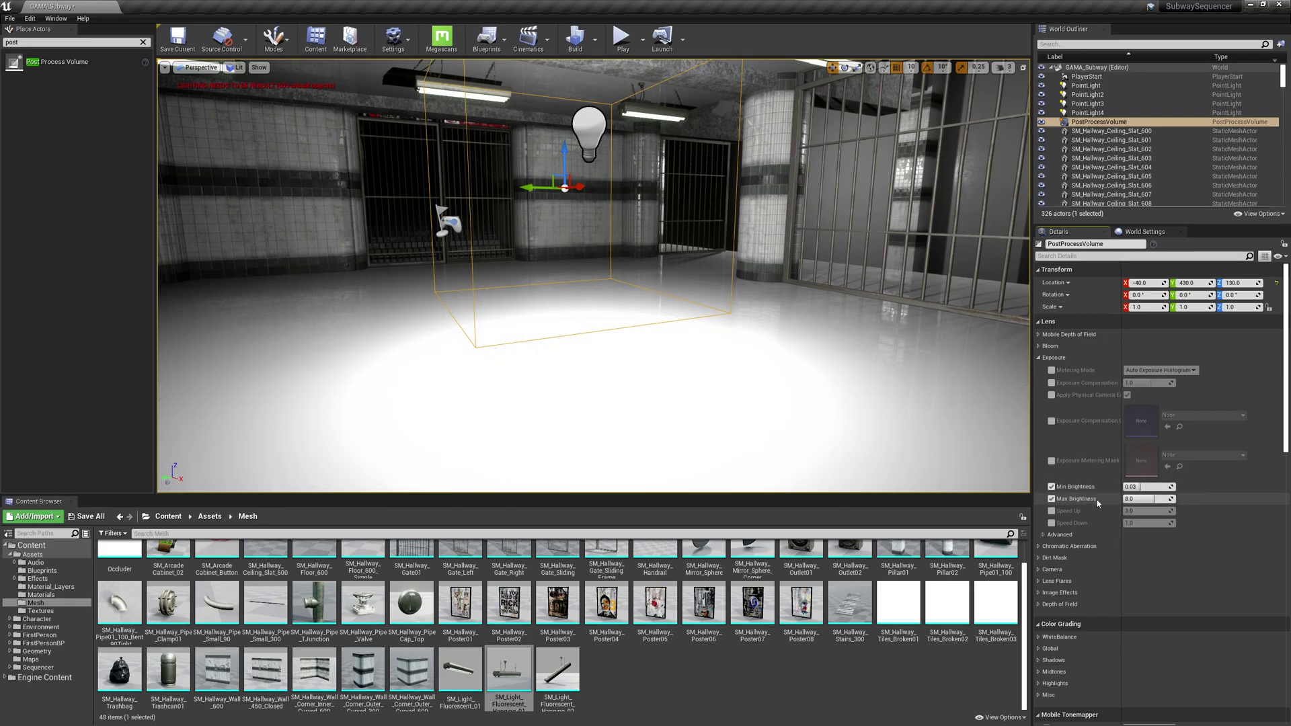
pyautogui.click(1143, 499)
pyautogui.press('Return')
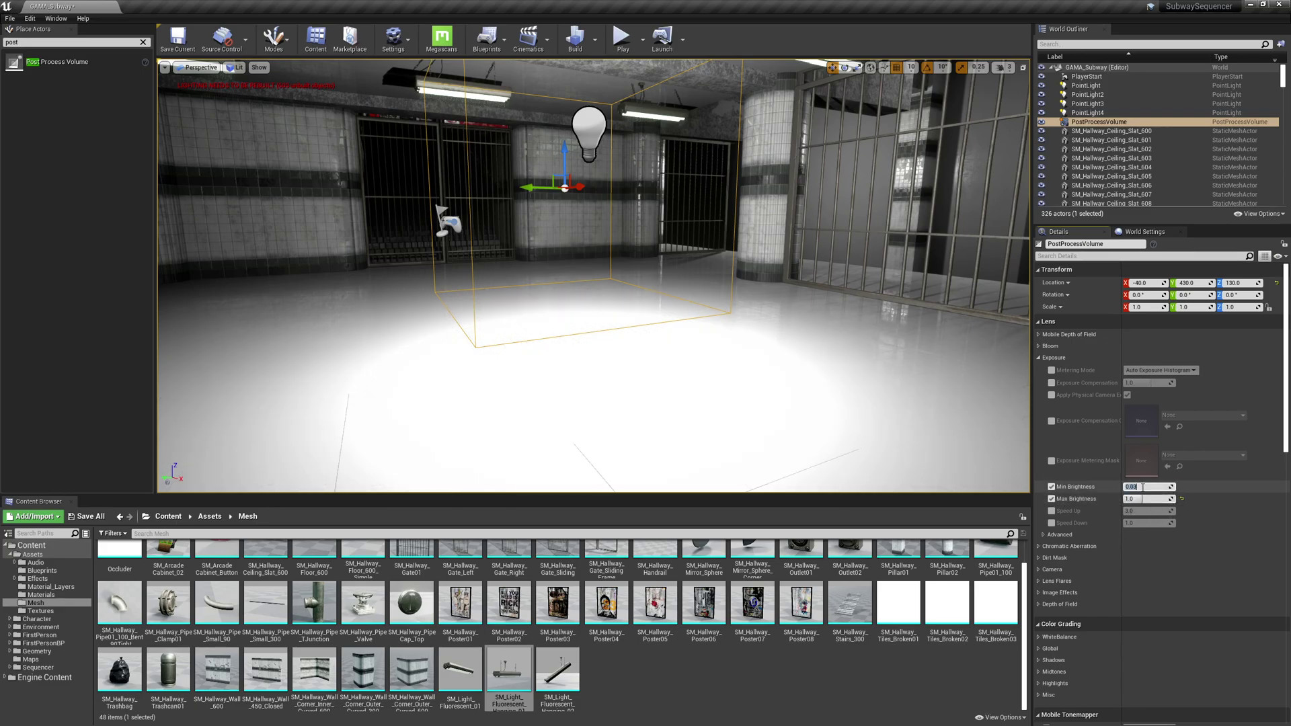
pyautogui.click(1143, 487)
pyautogui.write('1')
pyautogui.press('Return')
# Step: Override the post process volume's Exposure Compensation and set it to 3.0
pyautogui.moveTo(746, 289); pyautogui.dragTo(824, 311, button='right')
pyautogui.press('g')
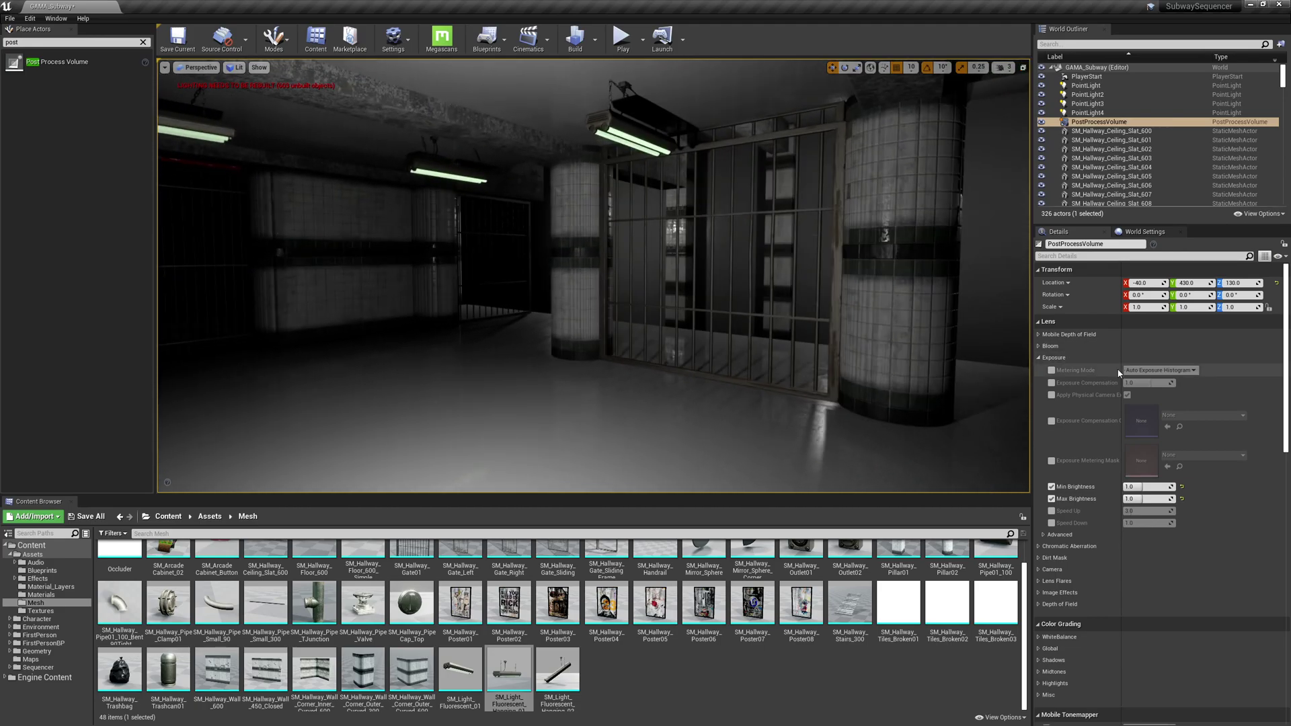
pyautogui.moveTo(1142, 381)
pyautogui.mouseDown()
pyautogui.moveTo(1116, 381)
pyautogui.moveTo(1160, 381)
pyautogui.mouseUp()
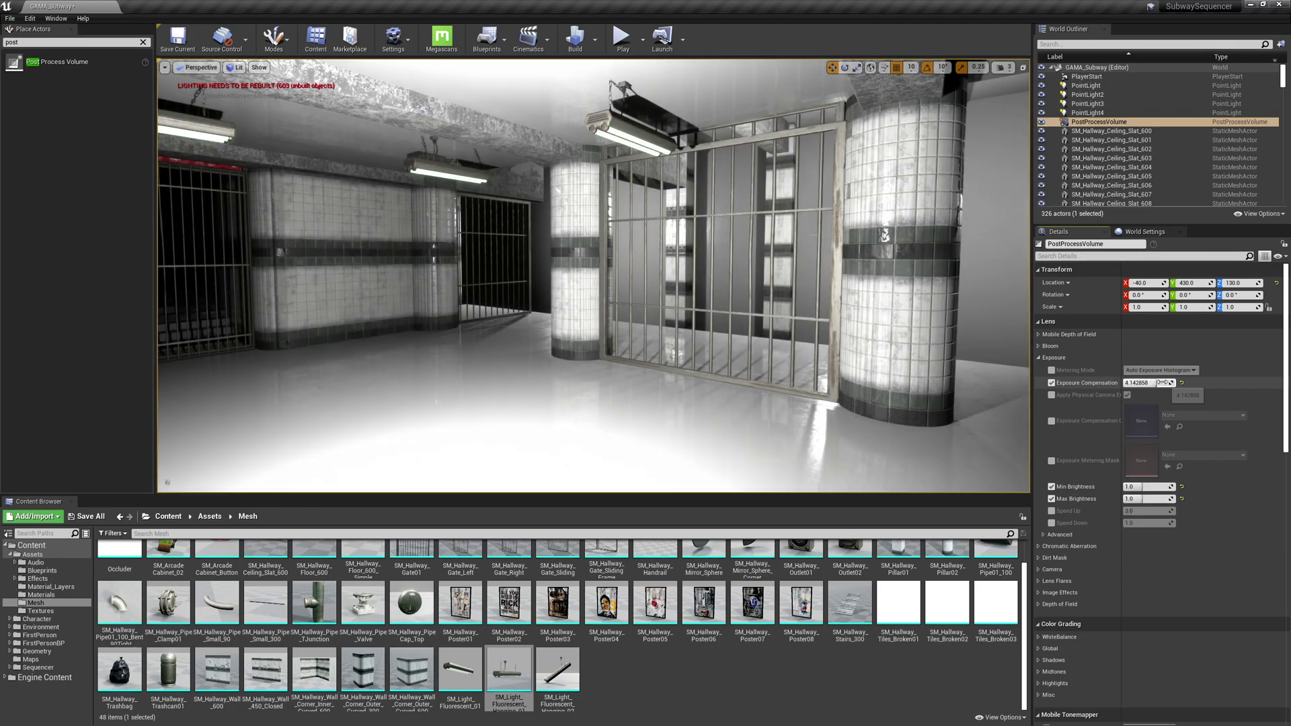
pyautogui.click(1182, 384)
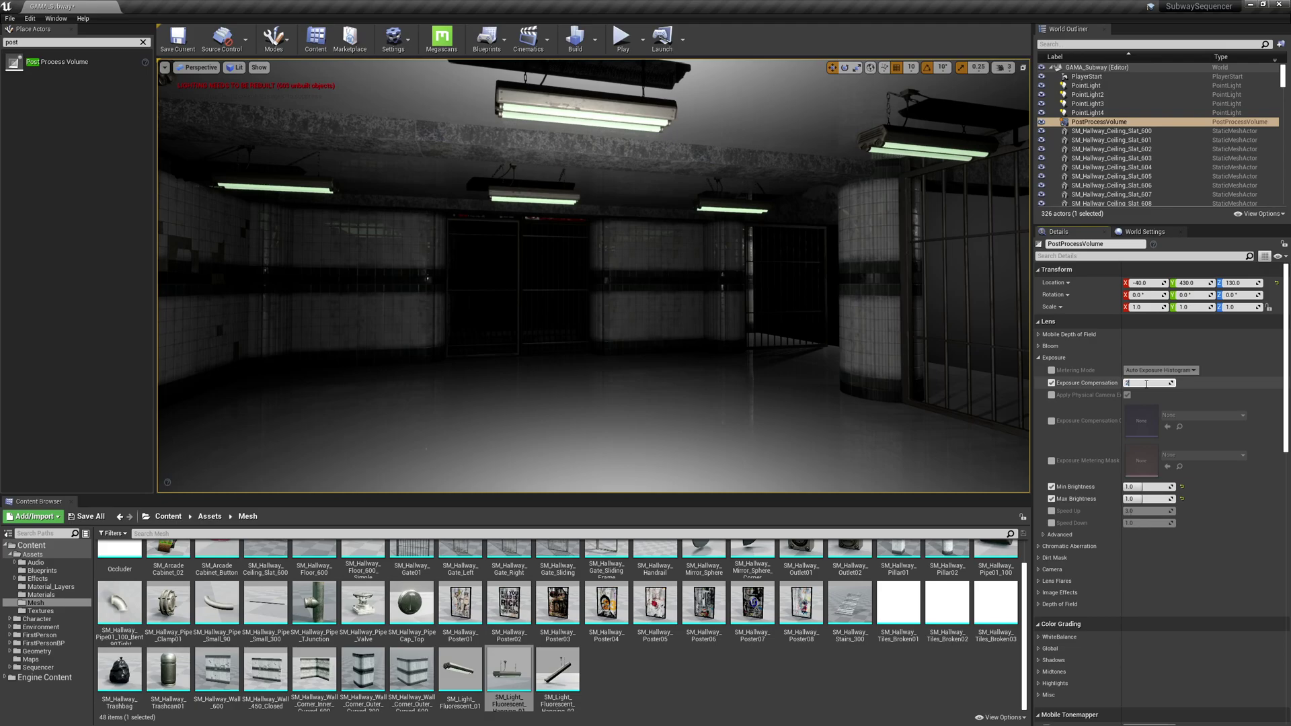
pyautogui.click(1146, 383)
pyautogui.write('2')
pyautogui.press('Return')
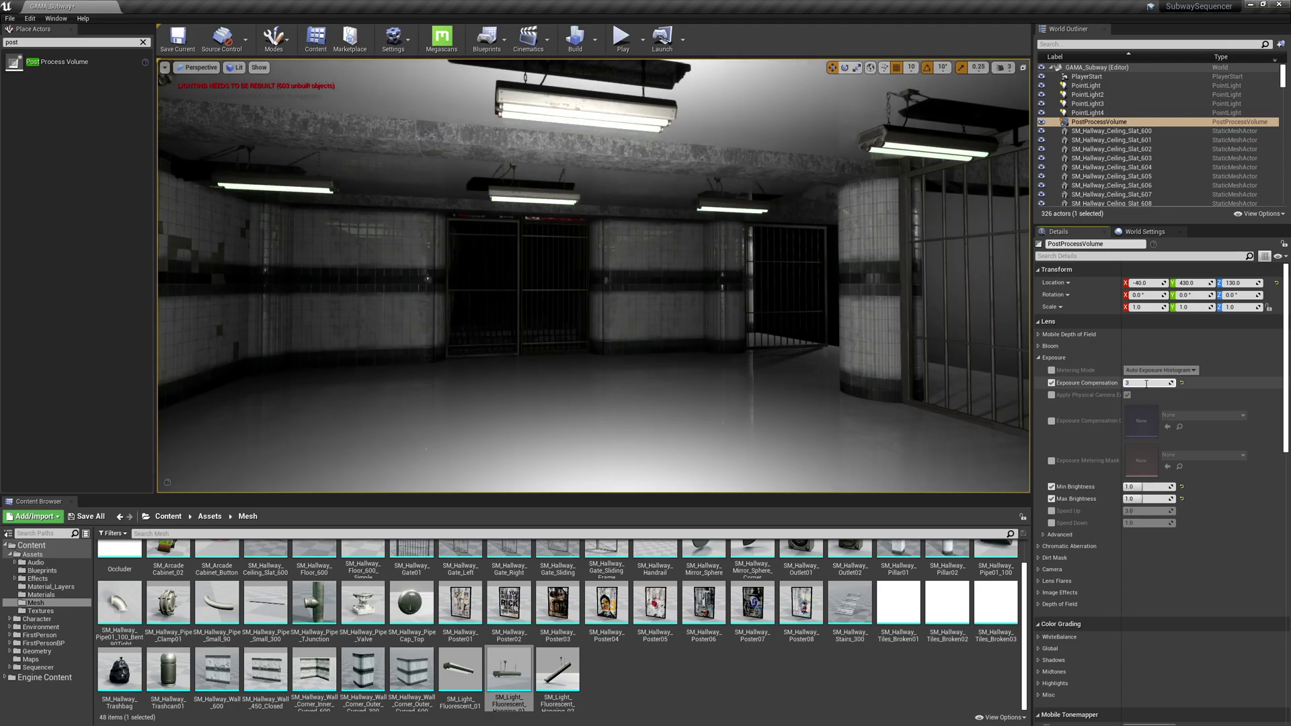
pyautogui.press('Return')
pyautogui.moveTo(706, 283); pyautogui.dragTo(282, 286, button='right')
pyautogui.moveTo(592, 282); pyautogui.dragTo(504, 274, button='right')
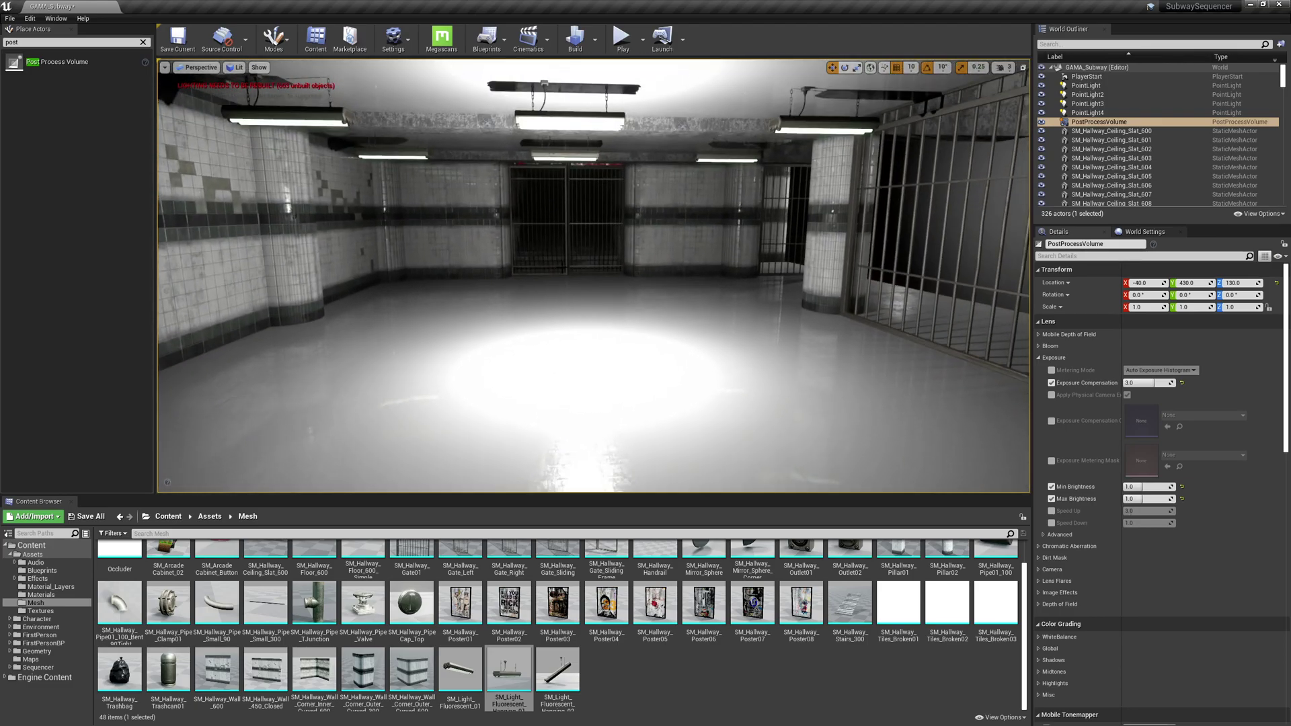
# Step: Delete the four point lights, PointLight through PointLight4, from the level
pyautogui.click(1073, 88)
pyautogui.keyDown('shift'); pyautogui.click(1083, 113); pyautogui.keyUp('shift')
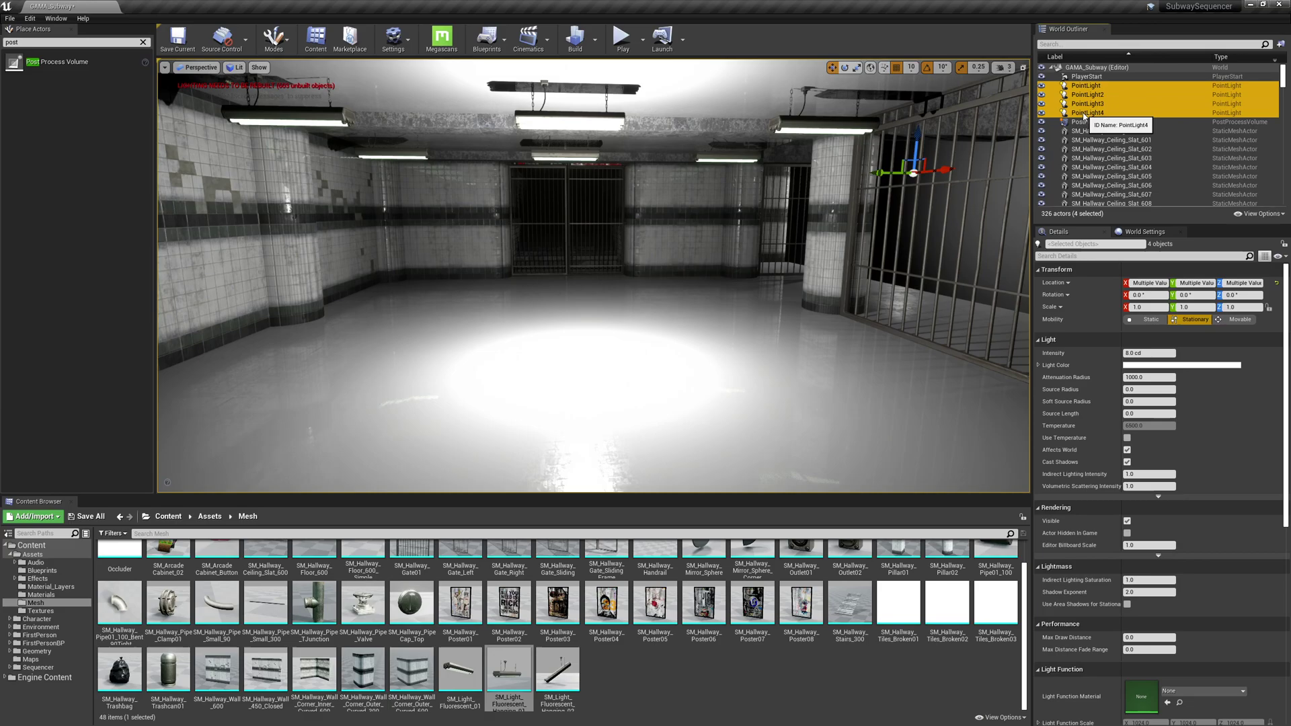
pyautogui.press('Delete')
pyautogui.moveTo(645, 269); pyautogui.dragTo(531, 277, button='right')
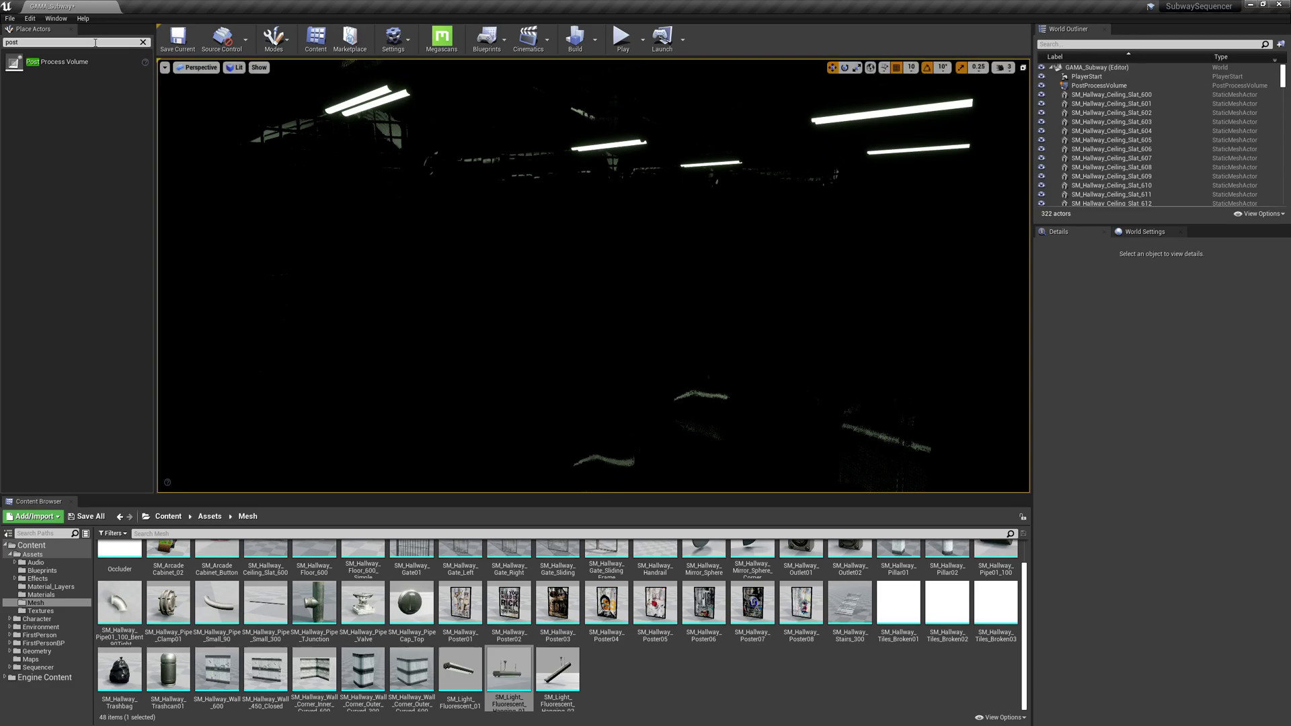
# Step: Clear the actor search and place a Rect Light in the hallway at about X -30, Y 640, Z 50
pyautogui.click(143, 42)
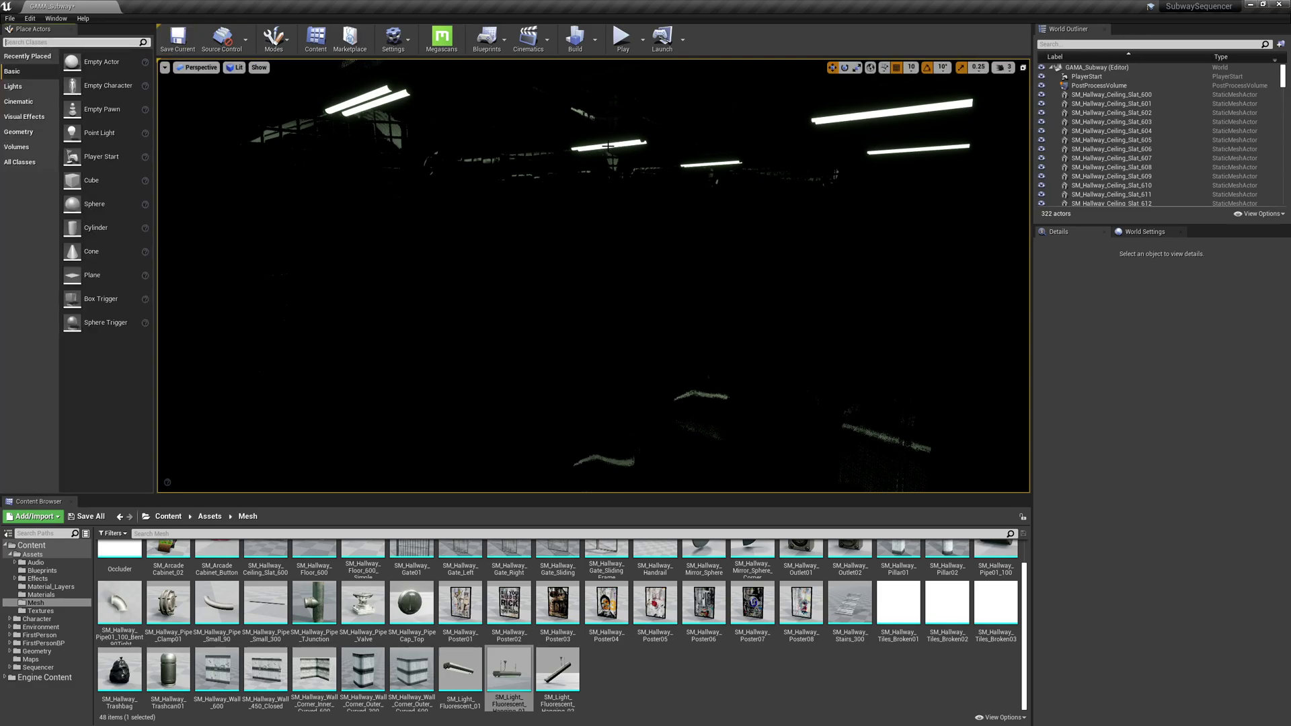
pyautogui.moveTo(595, 276); pyautogui.dragTo(615, 230, button='right')
pyautogui.moveTo(754, 242); pyautogui.dragTo(757, 254, button='right')
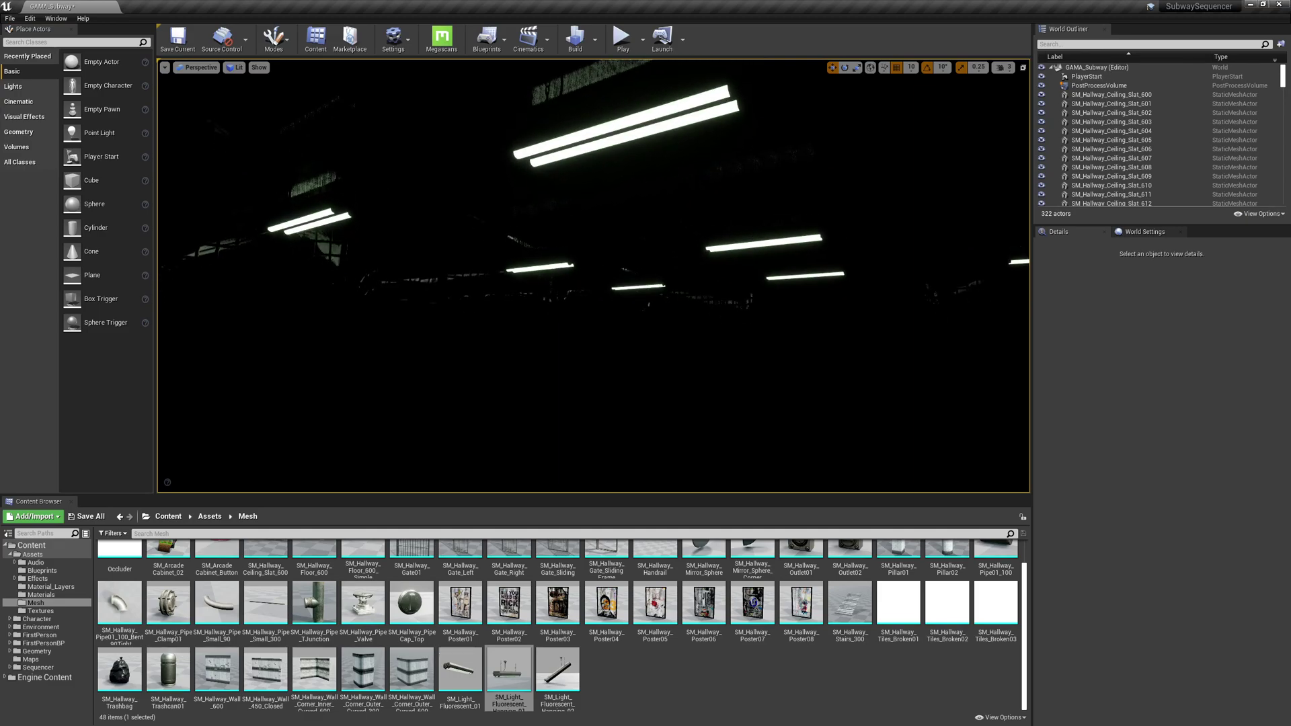
pyautogui.click(14, 87)
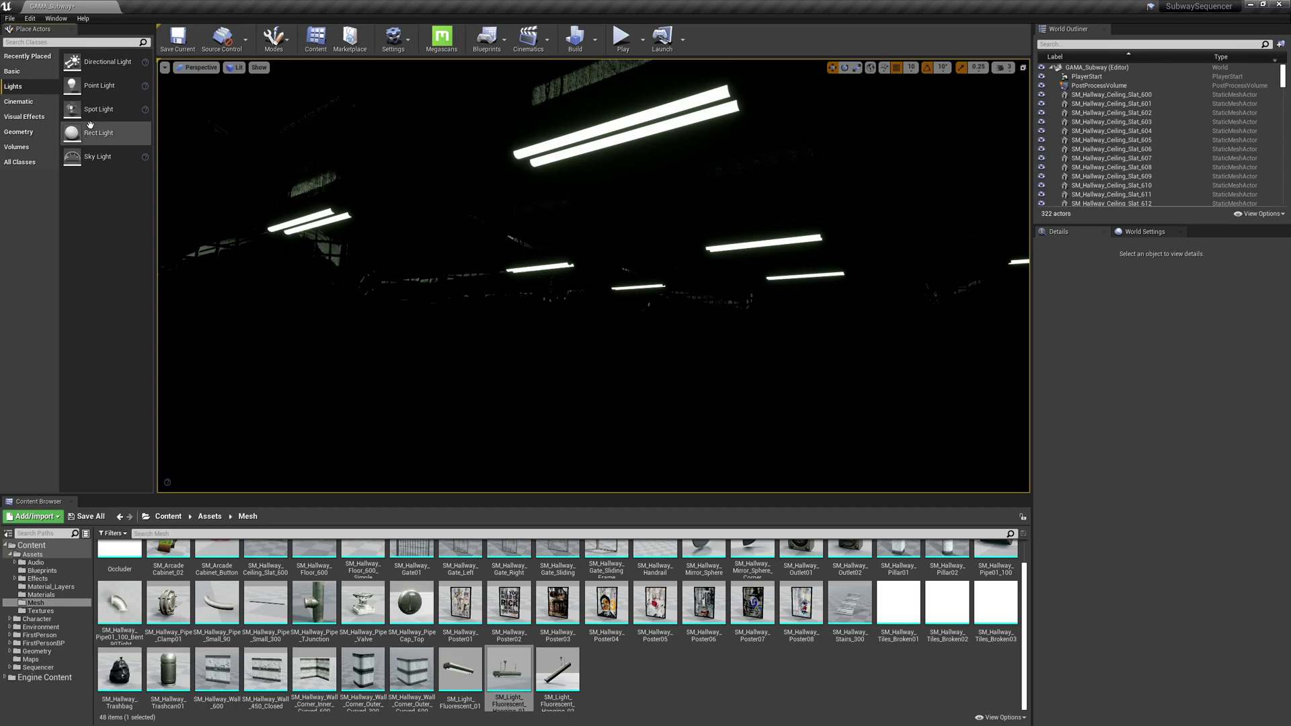
pyautogui.moveTo(93, 139); pyautogui.dragTo(613, 452)
pyautogui.moveTo(727, 387); pyautogui.dragTo(669, 371, button='right')
pyautogui.press('g')
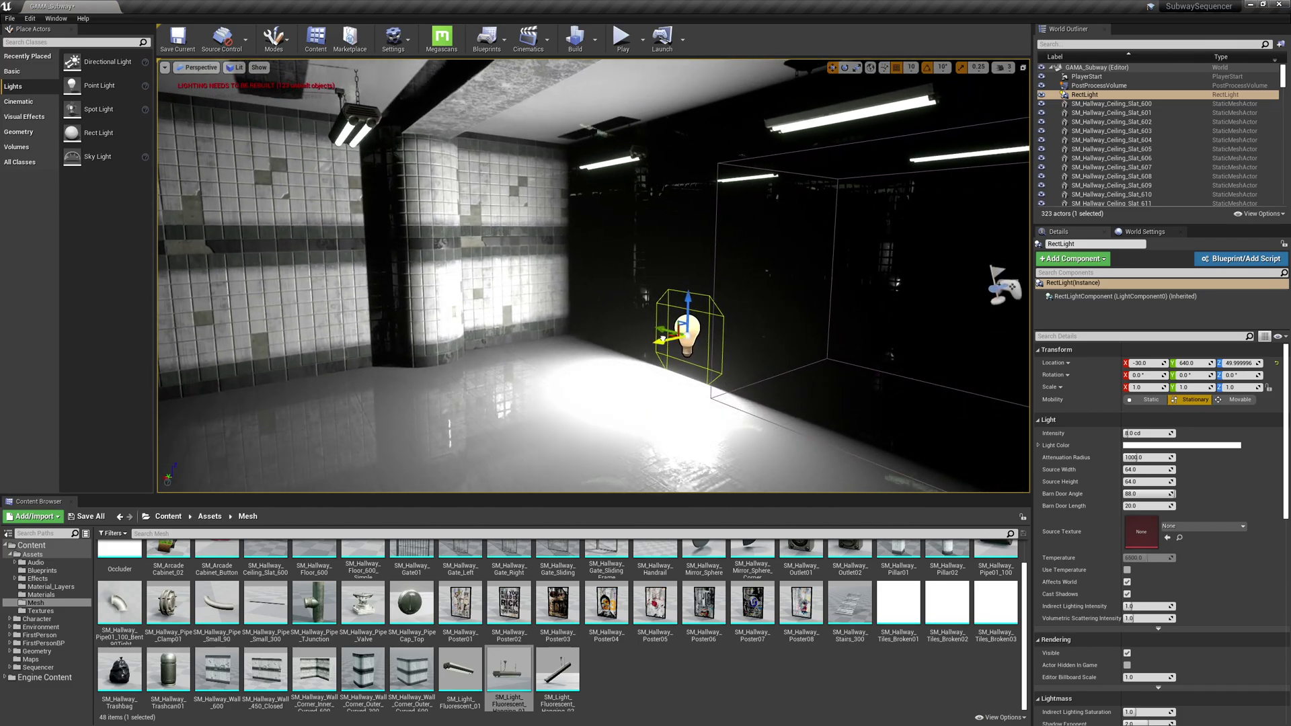
# Step: Rotate the rect light by -90° to point at the floor and move it to about X 130, Z 270
pyautogui.moveTo(663, 338); pyautogui.dragTo(563, 406)
pyautogui.press('e')
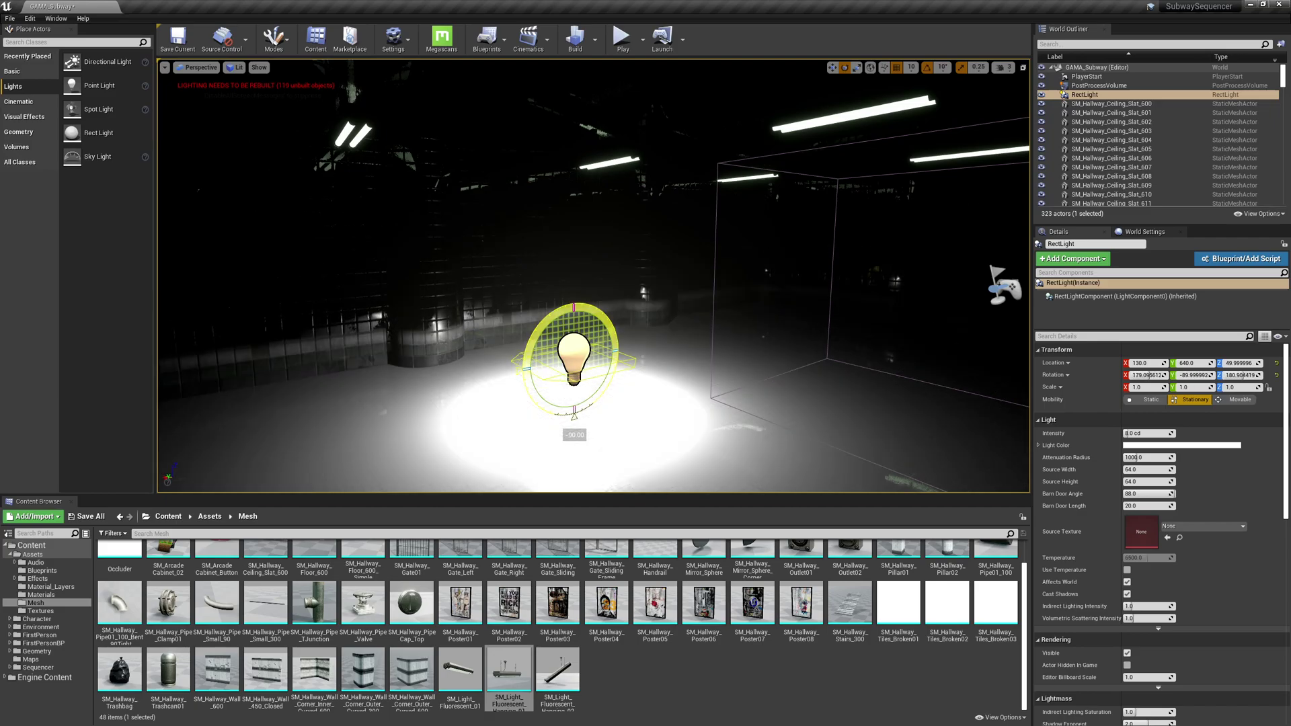
pyautogui.press('w')
pyautogui.moveTo(574, 322); pyautogui.dragTo(573, 94)
# Step: Move the rect light to the hanging fluorescent fixture near the tiled wall, at about X 300, Y 750, Z 250
pyautogui.moveTo(573, 94); pyautogui.dragTo(615, 75, button='right')
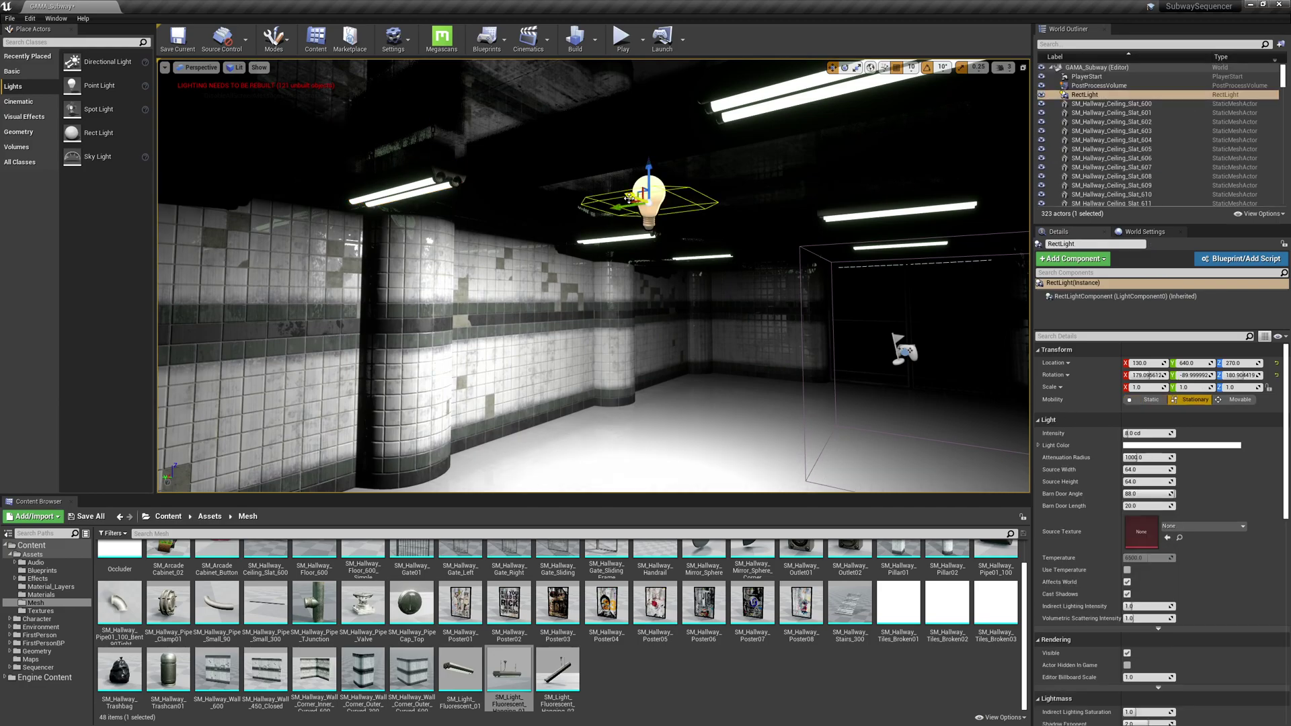
pyautogui.moveTo(629, 199); pyautogui.dragTo(420, 161)
pyautogui.moveTo(440, 112); pyautogui.dragTo(409, 166)
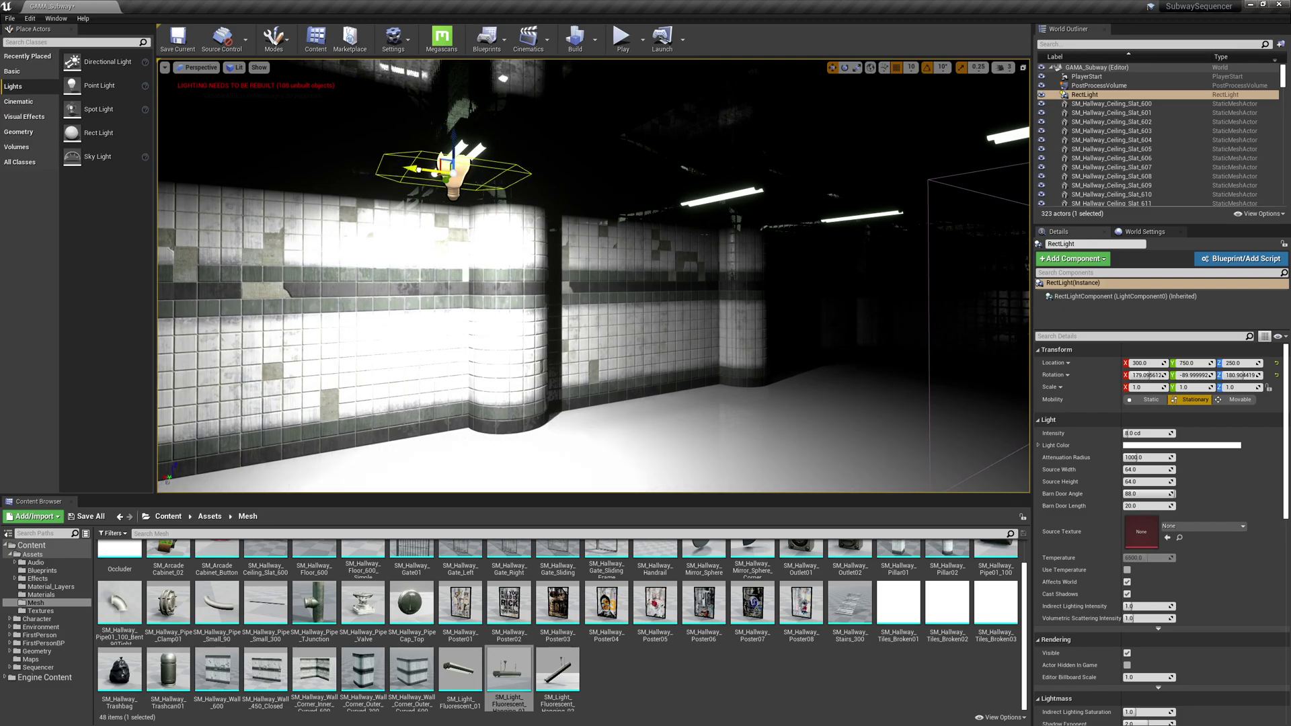
# Step: Turn off grid snapping and fine-position the rect light at the fluorescent fixture, at about X 294.4, Z 260.7
pyautogui.moveTo(411, 168); pyautogui.dragTo(533, 130, button='right')
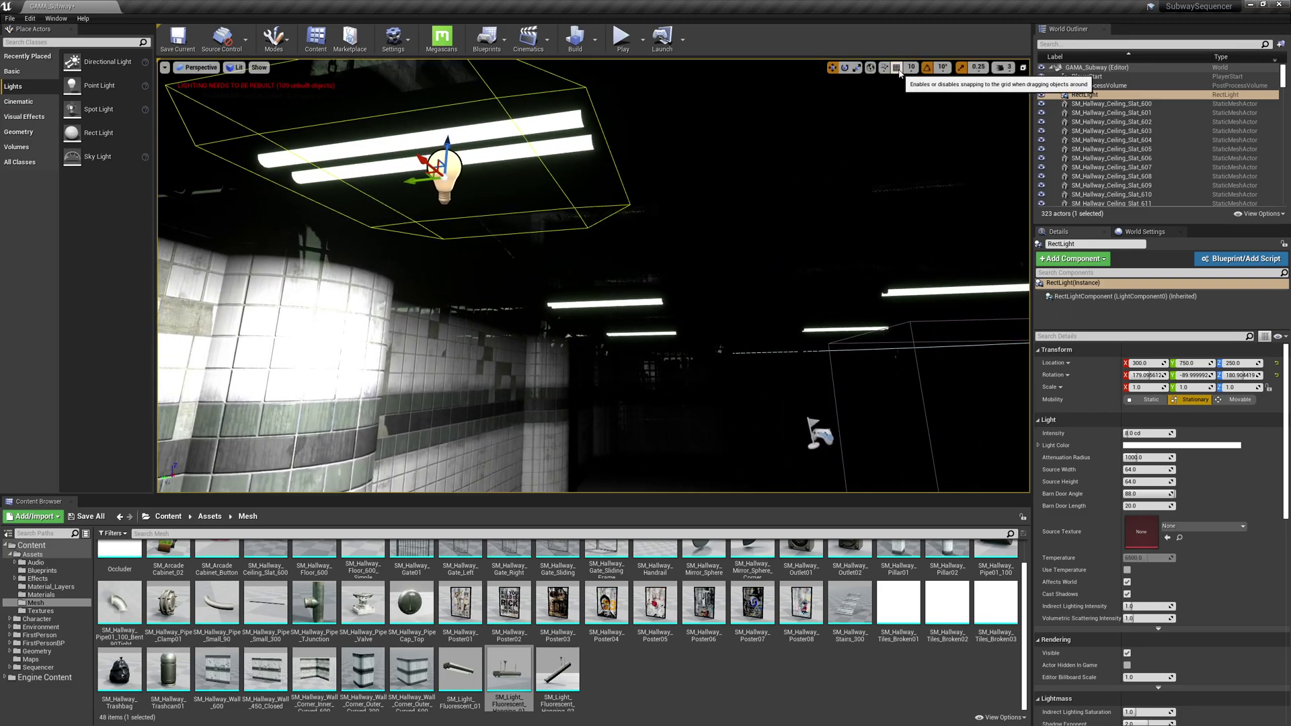
pyautogui.moveTo(418, 160)
pyautogui.mouseDown(button='right')
pyautogui.moveTo(430, 154)
pyautogui.moveTo(421, 165)
pyautogui.mouseUp(button='right')
pyautogui.moveTo(474, 288)
pyautogui.mouseDown()
pyautogui.moveTo(464, 265)
pyautogui.moveTo(453, 282)
pyautogui.moveTo(463, 268)
pyautogui.mouseUp()
pyautogui.moveTo(525, 310); pyautogui.dragTo(639, 296, button='right')
pyautogui.moveTo(617, 264); pyautogui.dragTo(570, 187)
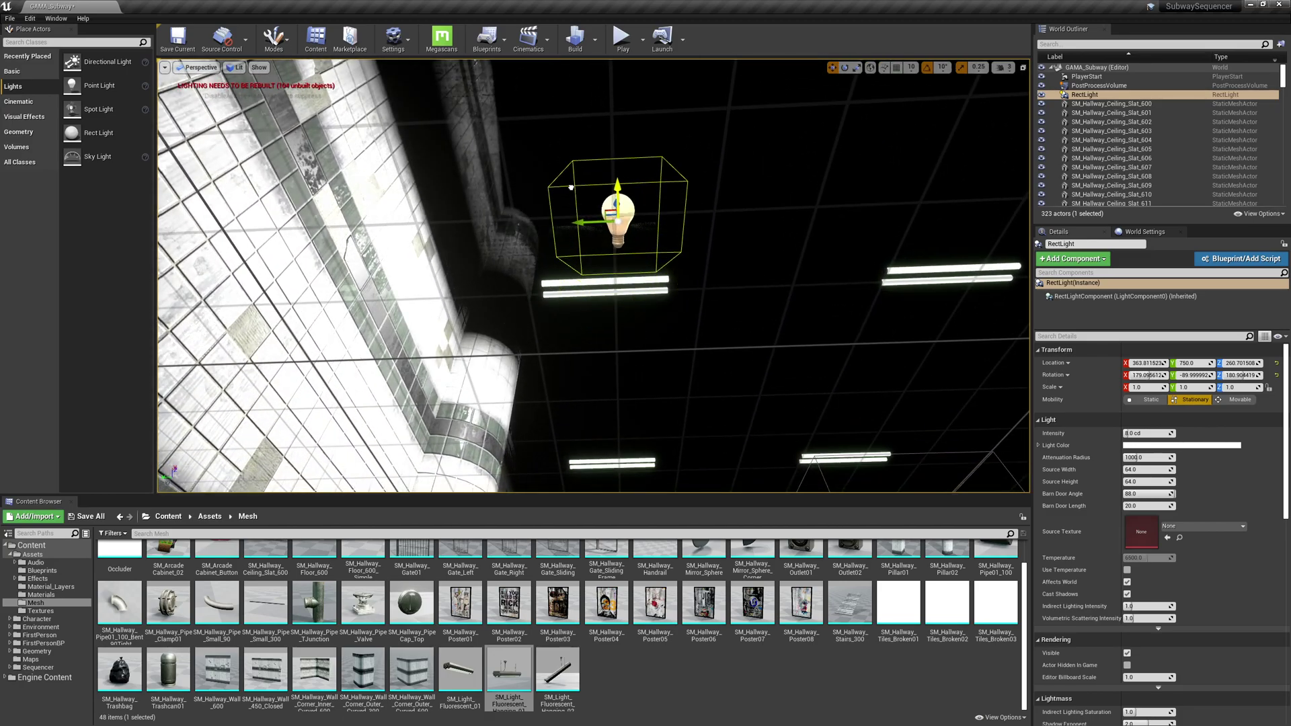
pyautogui.hotkey('ctrl', 'z')
# Step: Add the fluorescent fixture at the rect light to the selection and hide all other actors
pyautogui.keyDown('ctrl'); pyautogui.click(571, 286); pyautogui.keyUp('ctrl')
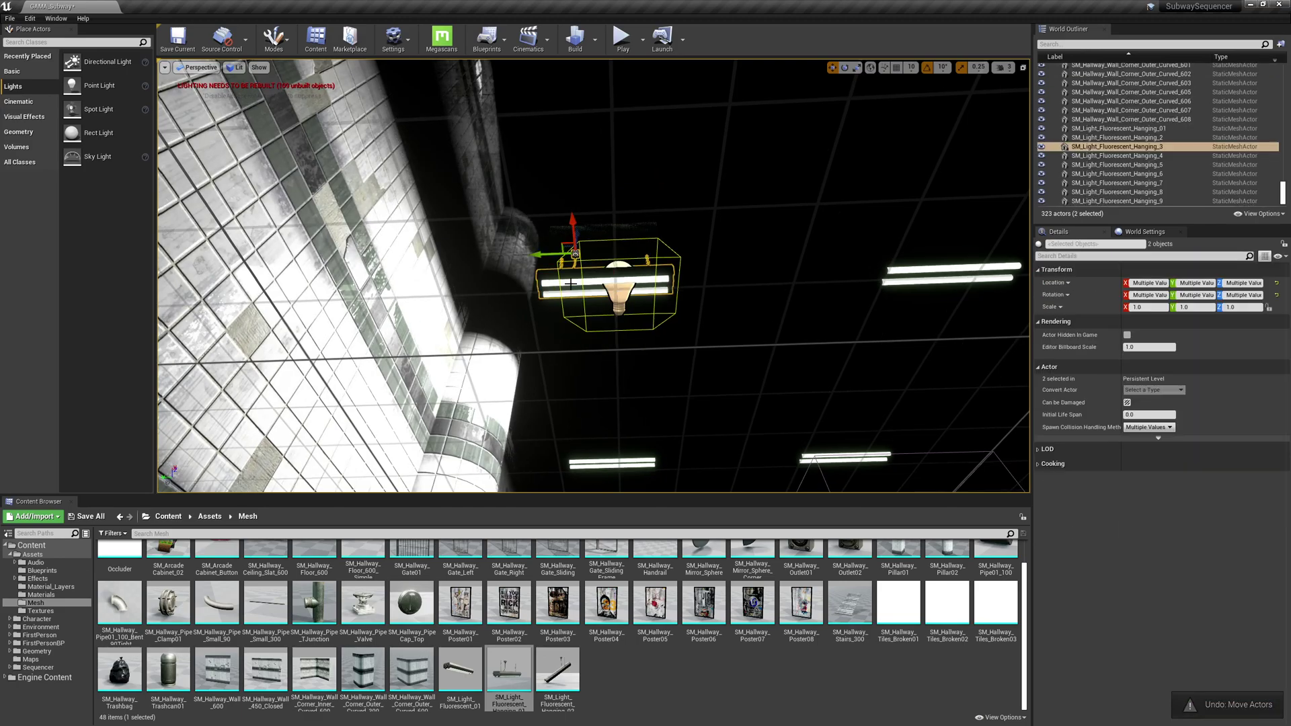
pyautogui.rightClick(571, 285)
pyautogui.moveTo(625, 453)
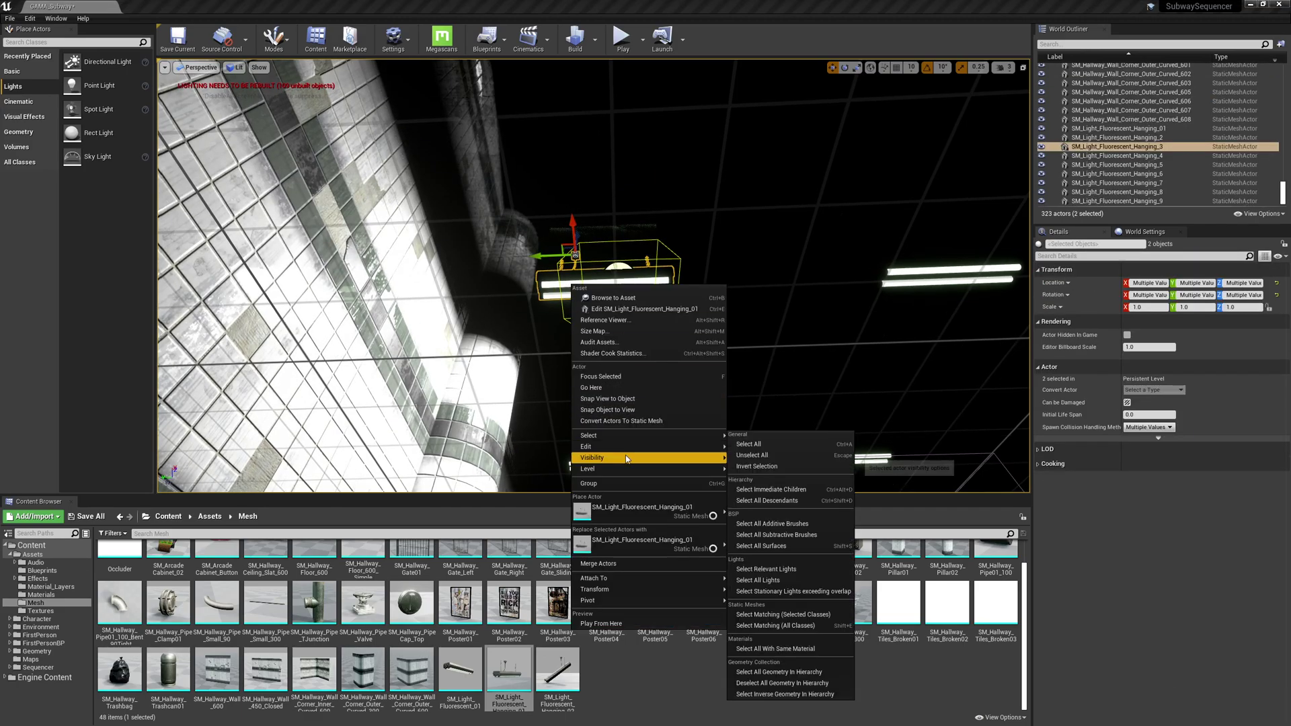
pyautogui.click(766, 469)
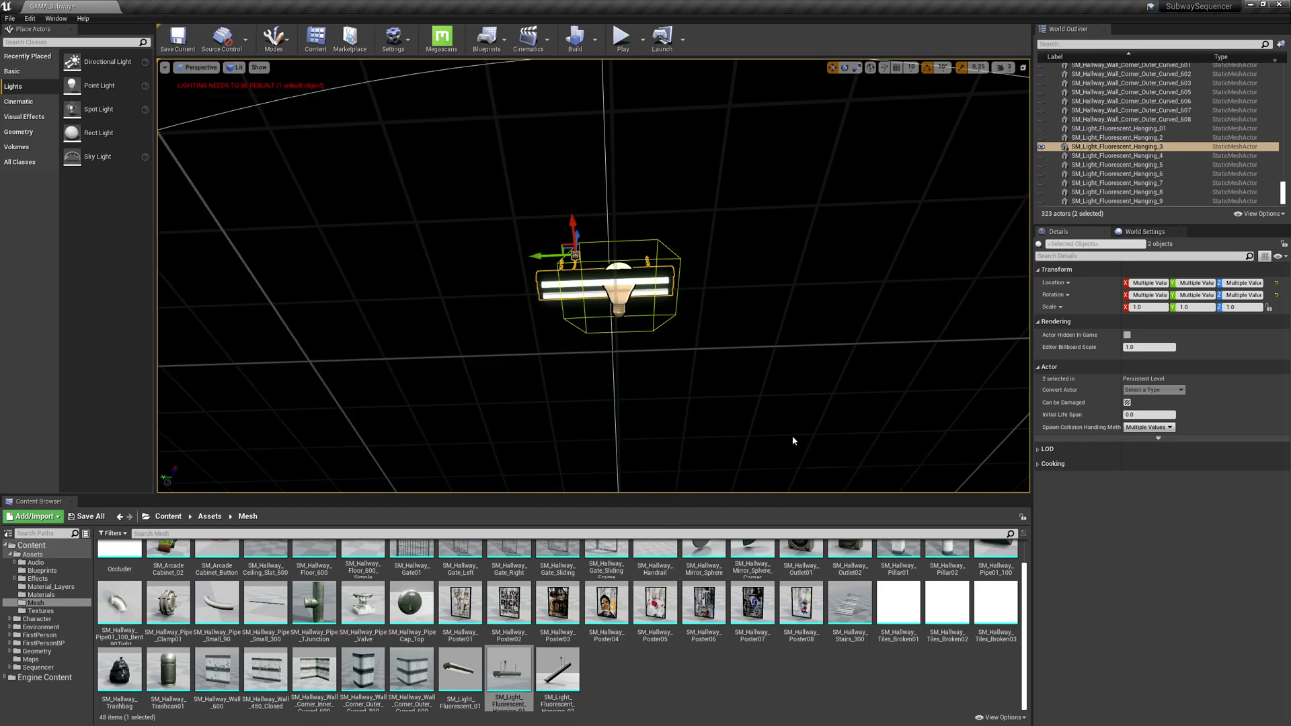
# Step: Hide the grid in the viewport around the isolated fixture and light
pyautogui.keyDown('alt'); pyautogui.moveTo(688, 252); pyautogui.dragTo(688, 270); pyautogui.keyUp('alt')
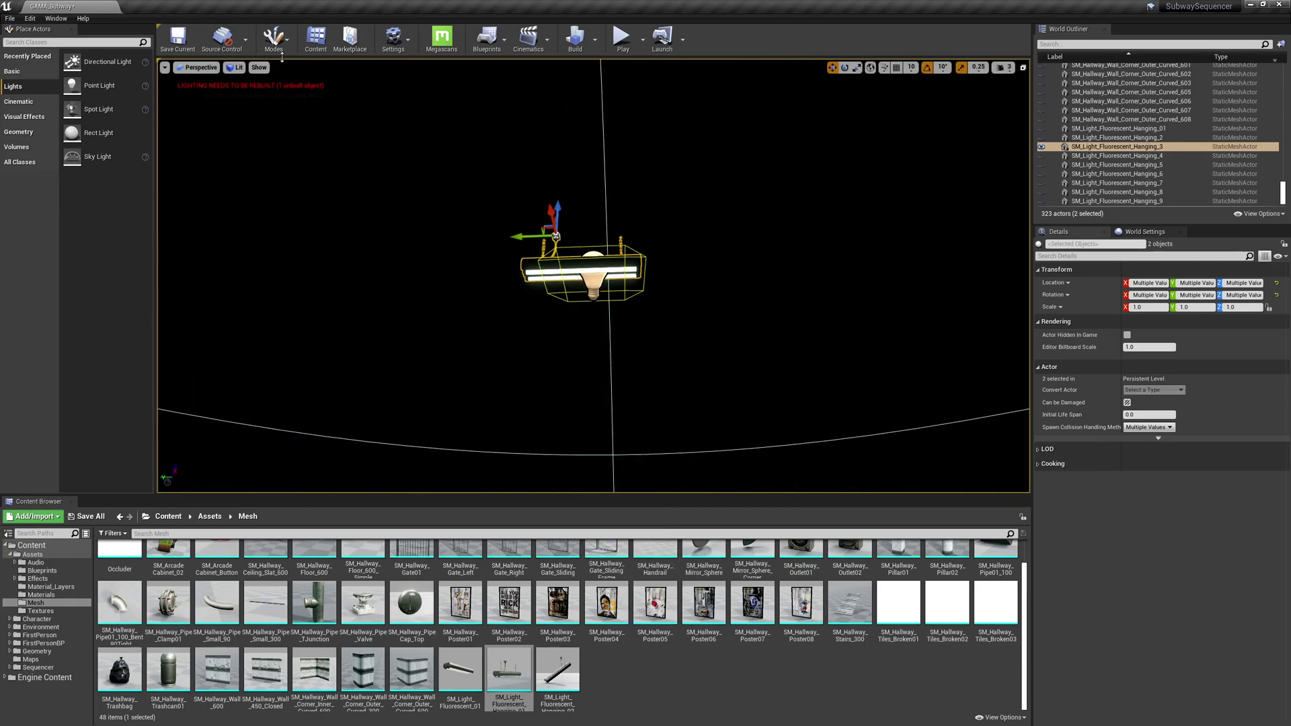
pyautogui.click(258, 68)
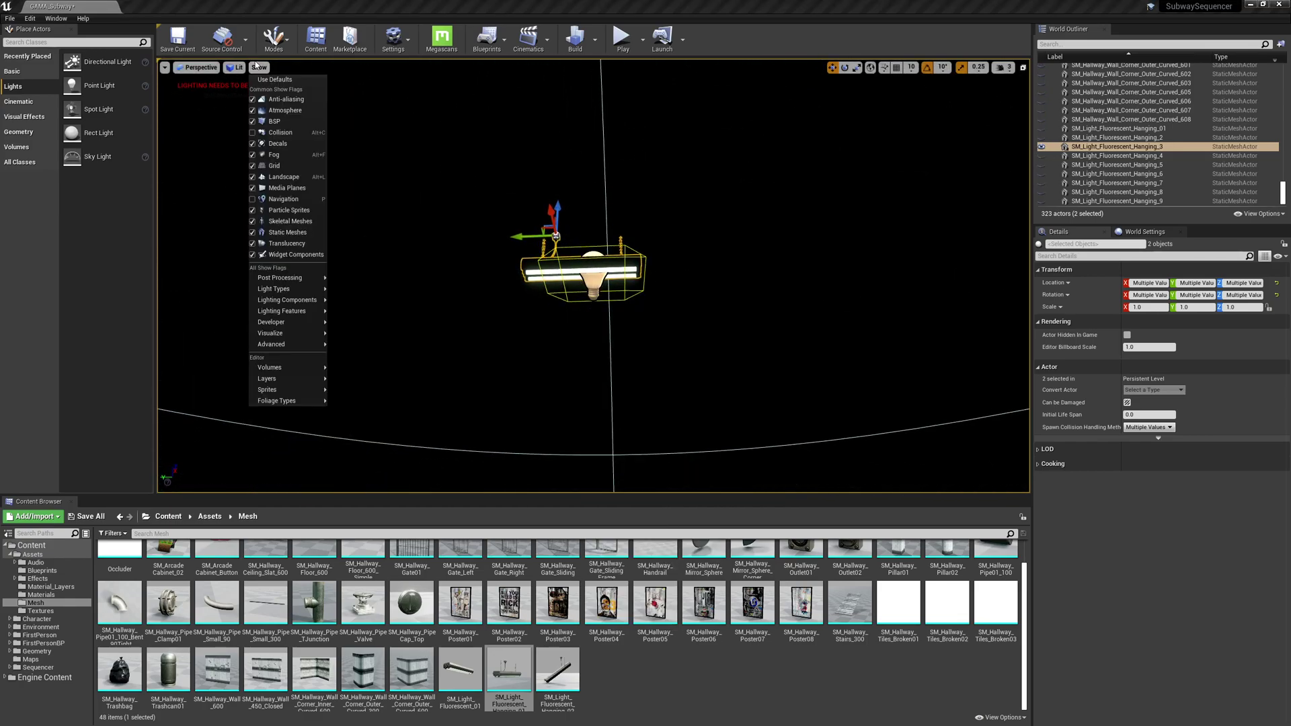
pyautogui.click(272, 166)
pyautogui.keyDown('alt'); pyautogui.moveTo(726, 389); pyautogui.dragTo(731, 375); pyautogui.keyUp('alt')
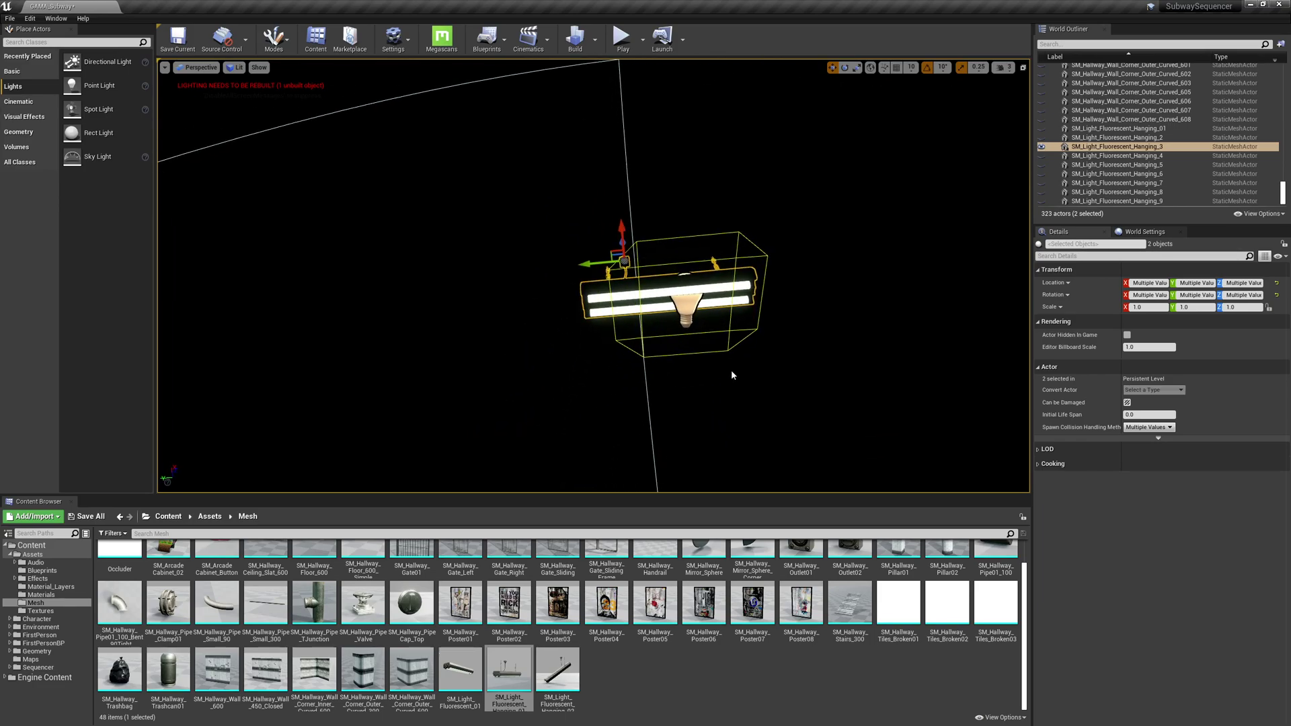
# Step: Select only the rect light and center it along the fluorescent tubes at about Y 761.5
pyautogui.click(686, 307)
pyautogui.press('f')
pyautogui.scroll(-4, 754, 386)
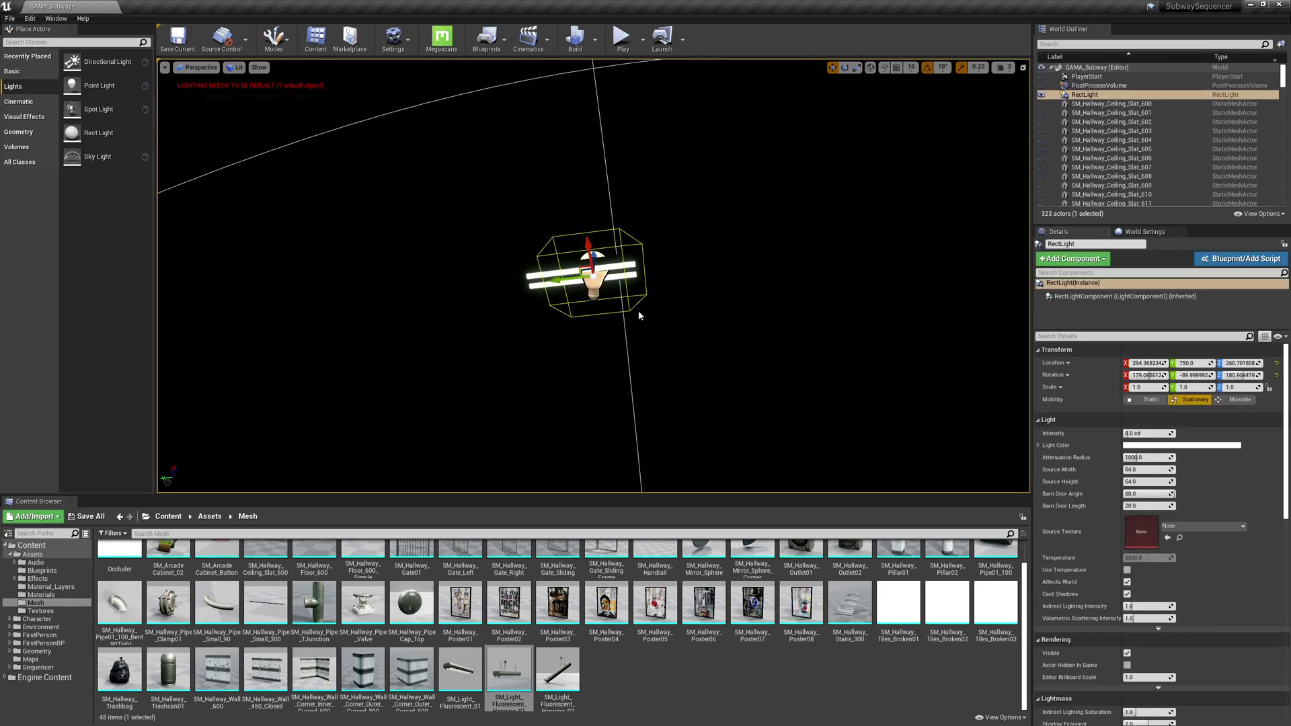
pyautogui.click(543, 291)
pyautogui.press('f')
pyautogui.click(633, 323)
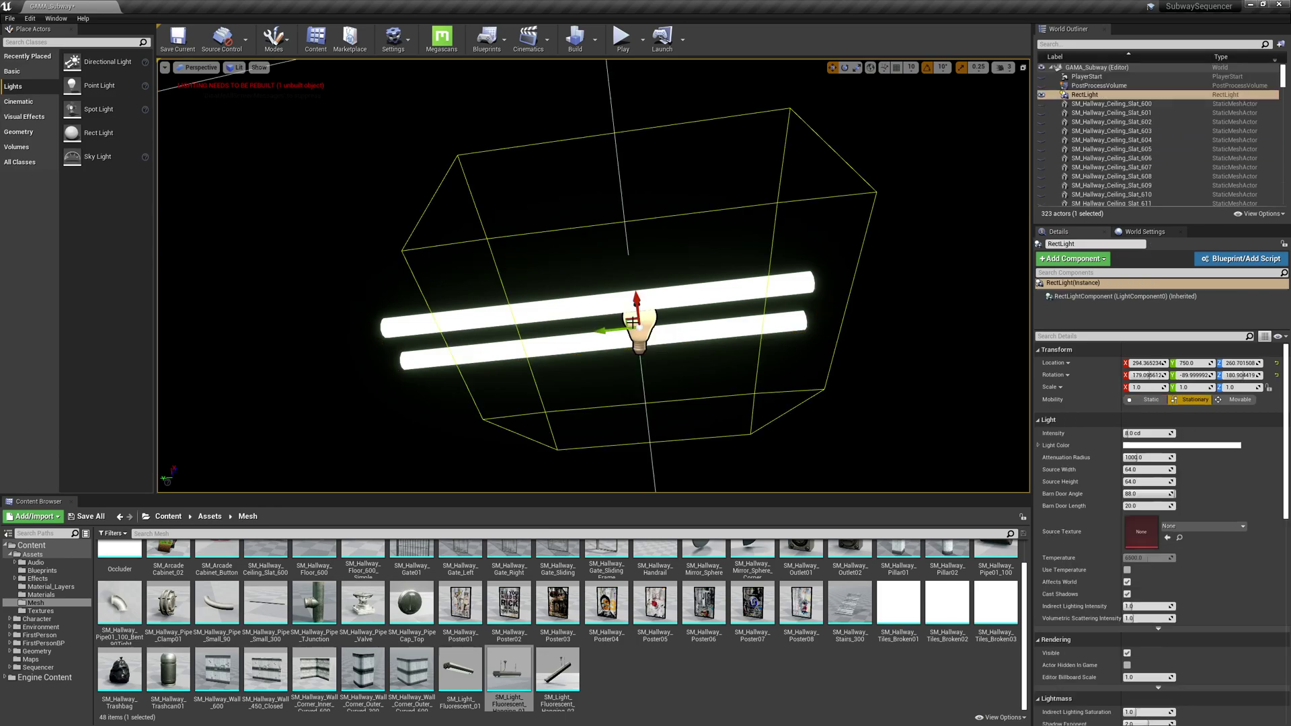
pyautogui.moveTo(607, 331); pyautogui.dragTo(567, 338)
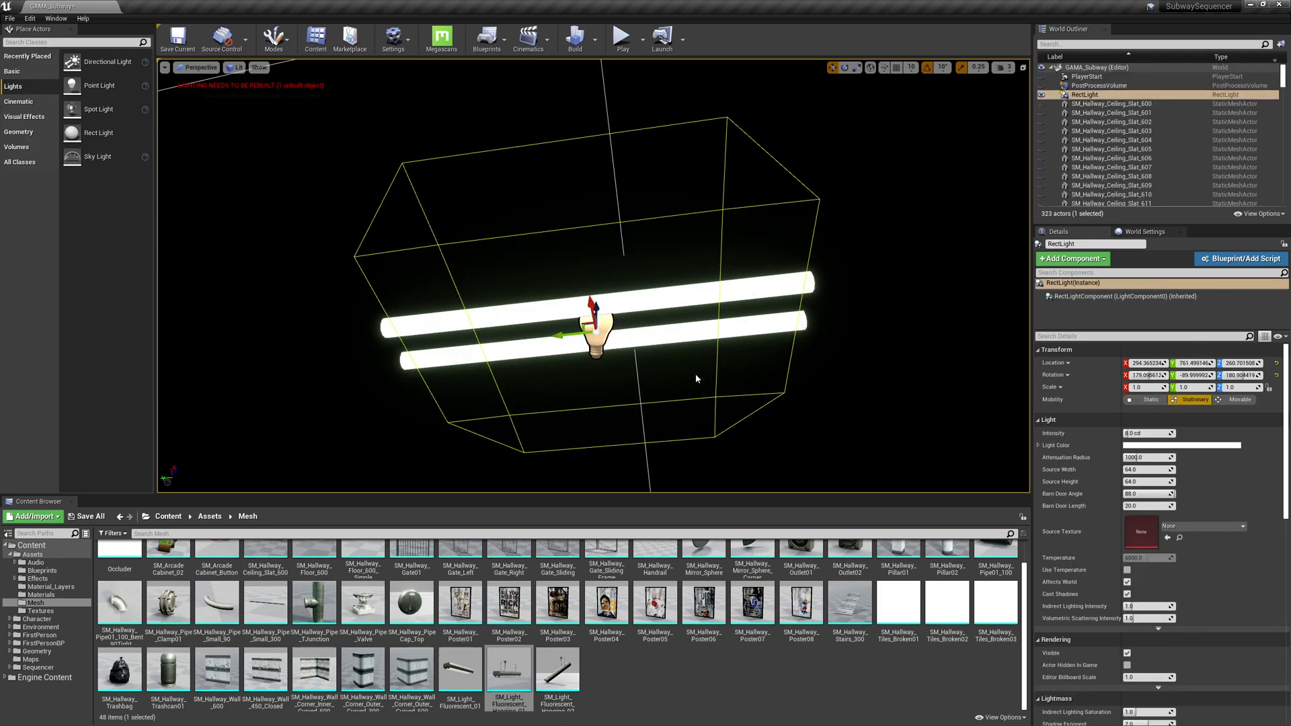
# Step: Resize the rect light's source to match the fluorescent tubes, at about 111 wide and 24.6 high
pyautogui.keyDown('alt'); pyautogui.moveTo(696, 379); pyautogui.dragTo(769, 378); pyautogui.keyUp('alt')
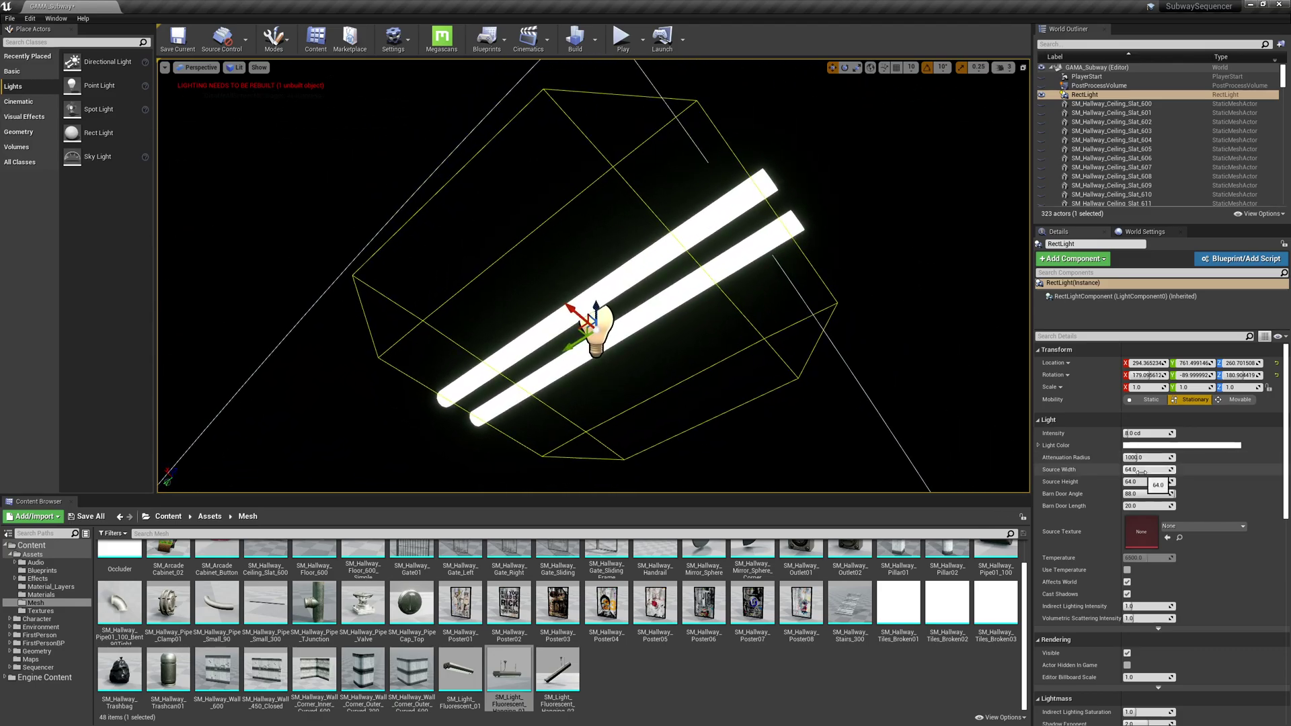
pyautogui.moveTo(1146, 470)
pyautogui.mouseDown()
pyautogui.moveTo(1210, 469)
pyautogui.moveTo(1096, 482)
pyautogui.moveTo(1157, 482)
pyautogui.mouseUp()
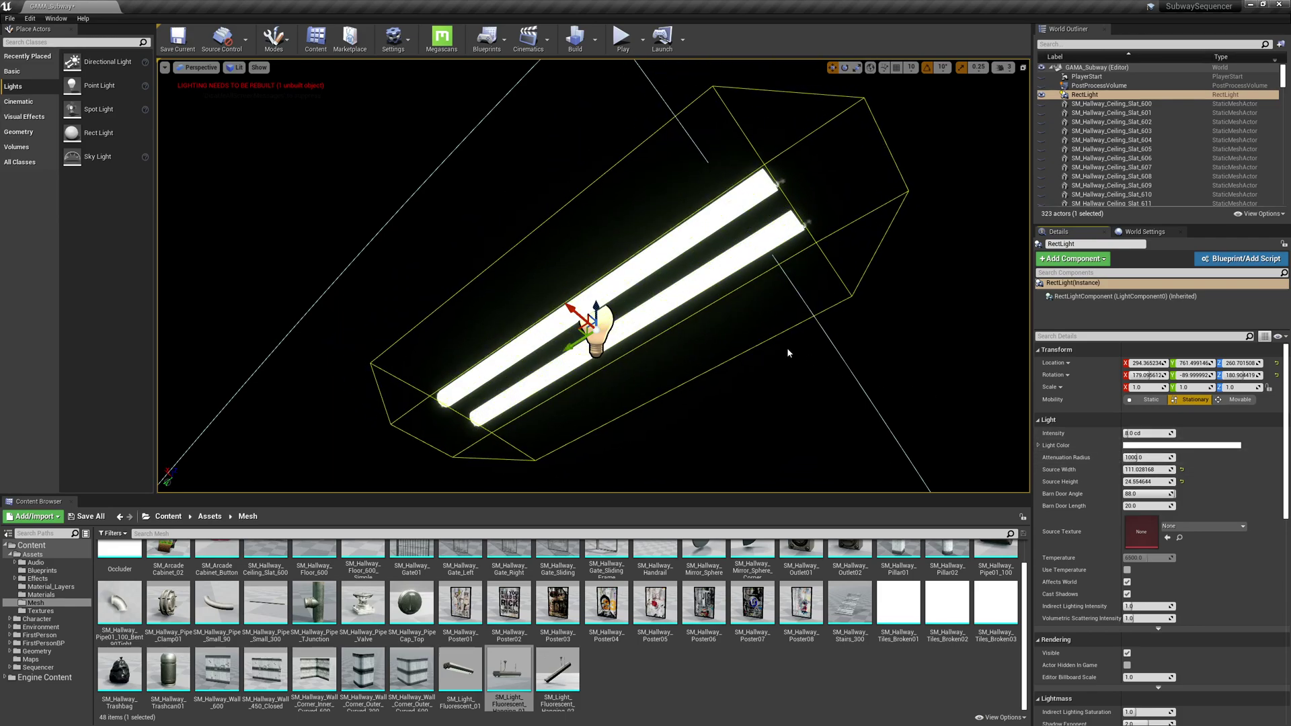
pyautogui.moveTo(787, 349)
pyautogui.keyDown('alt'); pyautogui.mouseDown()
pyautogui.moveTo(888, 359)
pyautogui.moveTo(981, 336)
pyautogui.moveTo(1025, 363)
pyautogui.moveTo(988, 431)
pyautogui.moveTo(867, 356)
pyautogui.moveTo(785, 345)
pyautogui.mouseUp(); pyautogui.keyUp('alt')
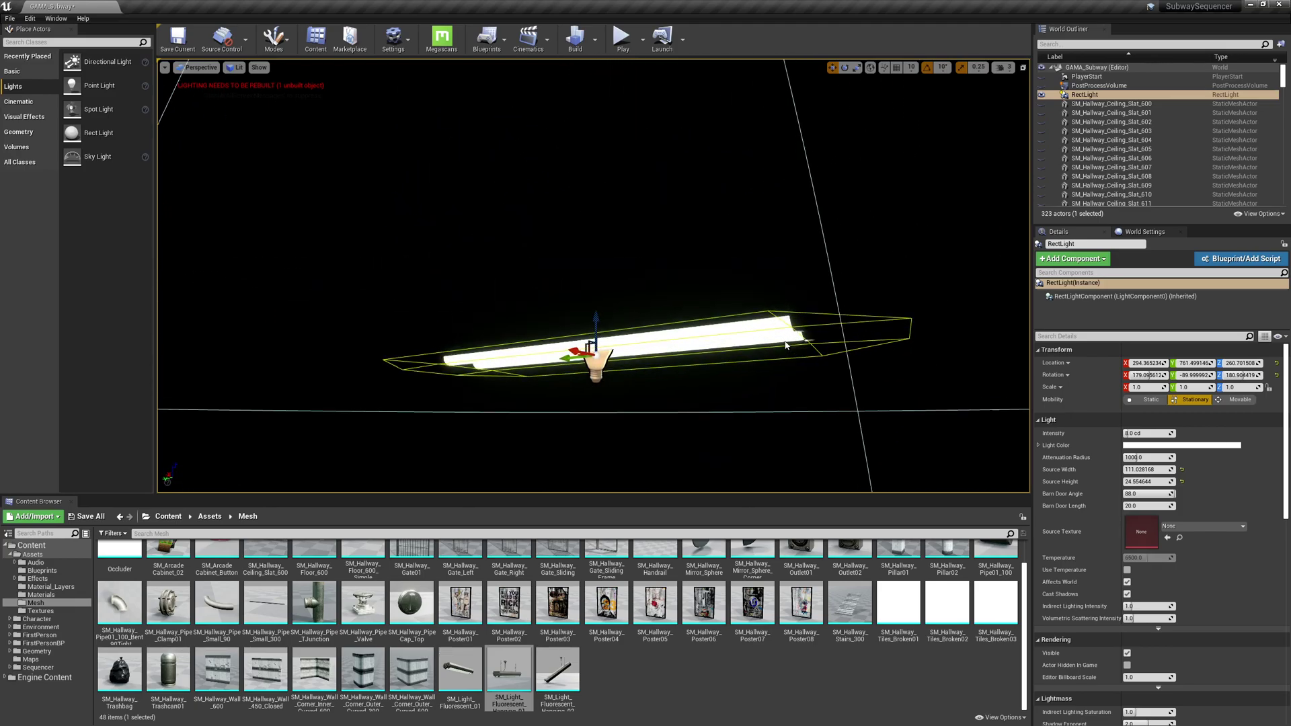
# Step: Unhide all actors and duplicate the rect light onto the other two fixtures in its row, the last at about X -305.6
pyautogui.hotkey('ctrl', 'h')
pyautogui.moveTo(785, 345); pyautogui.dragTo(605, 390, button='right')
pyautogui.keyDown('alt'); pyautogui.moveTo(773, 286); pyautogui.dragTo(537, 280); pyautogui.keyUp('alt')
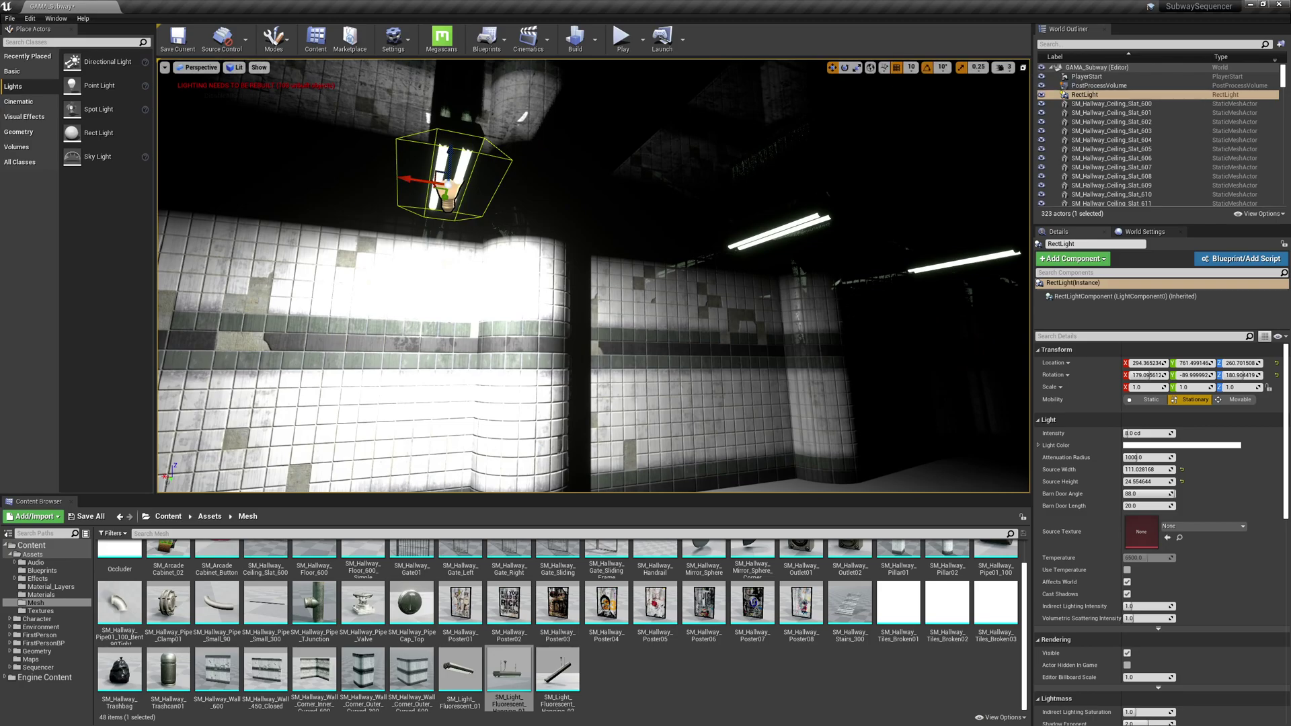
pyautogui.keyDown('alt'); pyautogui.moveTo(538, 280); pyautogui.dragTo(591, 282); pyautogui.keyUp('alt')
pyautogui.keyDown('alt'); pyautogui.keyDown('shift'); pyautogui.moveTo(560, 213); pyautogui.dragTo(558, 213); pyautogui.keyUp('shift'); pyautogui.keyUp('alt')
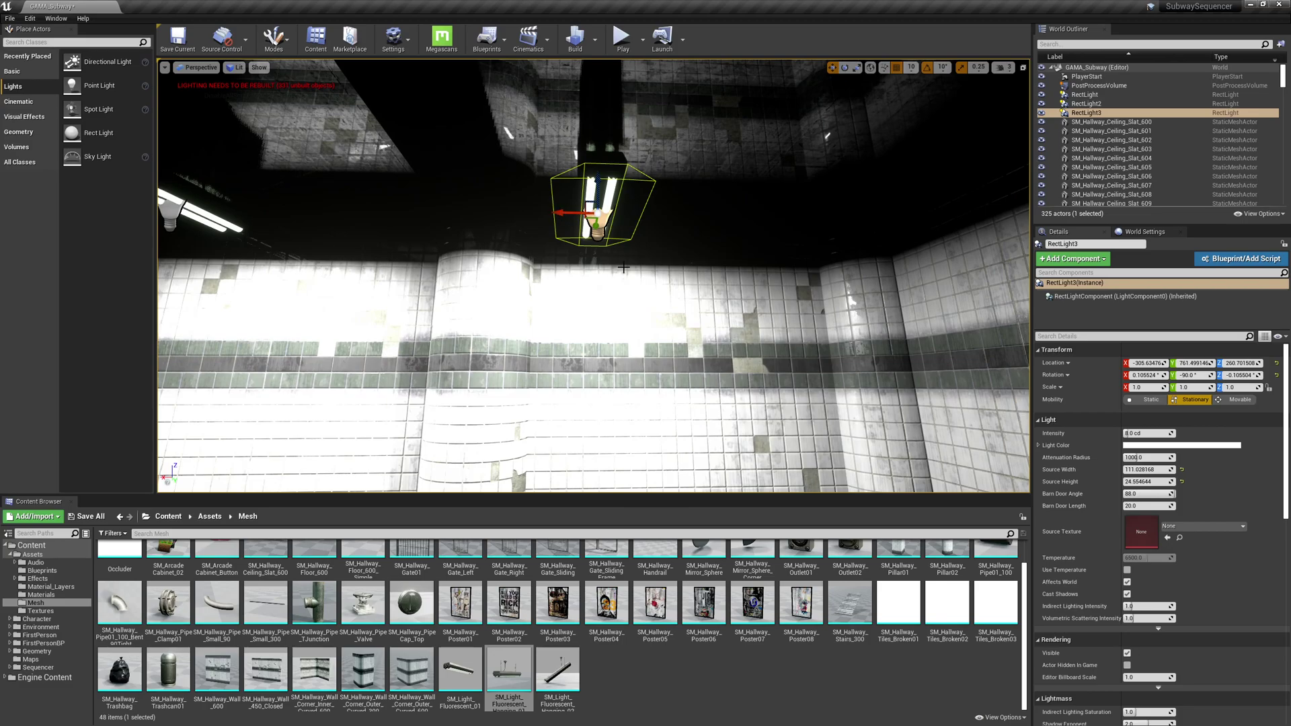
# Step: Select all three rect lights and duplicate them onto the middle row of fixtures at about Y 461.5
pyautogui.moveTo(623, 268); pyautogui.dragTo(577, 267, button='right')
pyautogui.click(1085, 94)
pyautogui.keyDown('shift'); pyautogui.click(1085, 113); pyautogui.keyUp('shift')
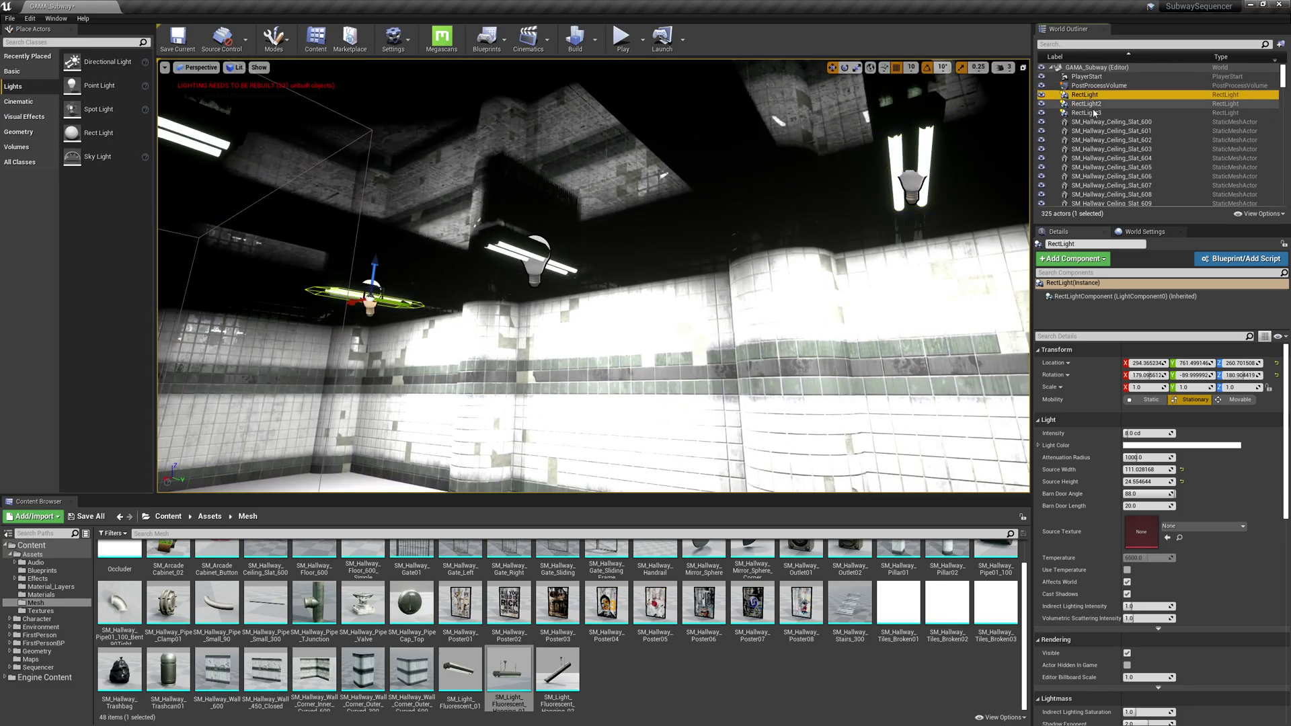
pyautogui.press('f')
pyautogui.moveTo(593, 276); pyautogui.dragTo(746, 271, button='right')
pyautogui.press('w')
pyautogui.moveTo(666, 286); pyautogui.dragTo(501, 286, button='right')
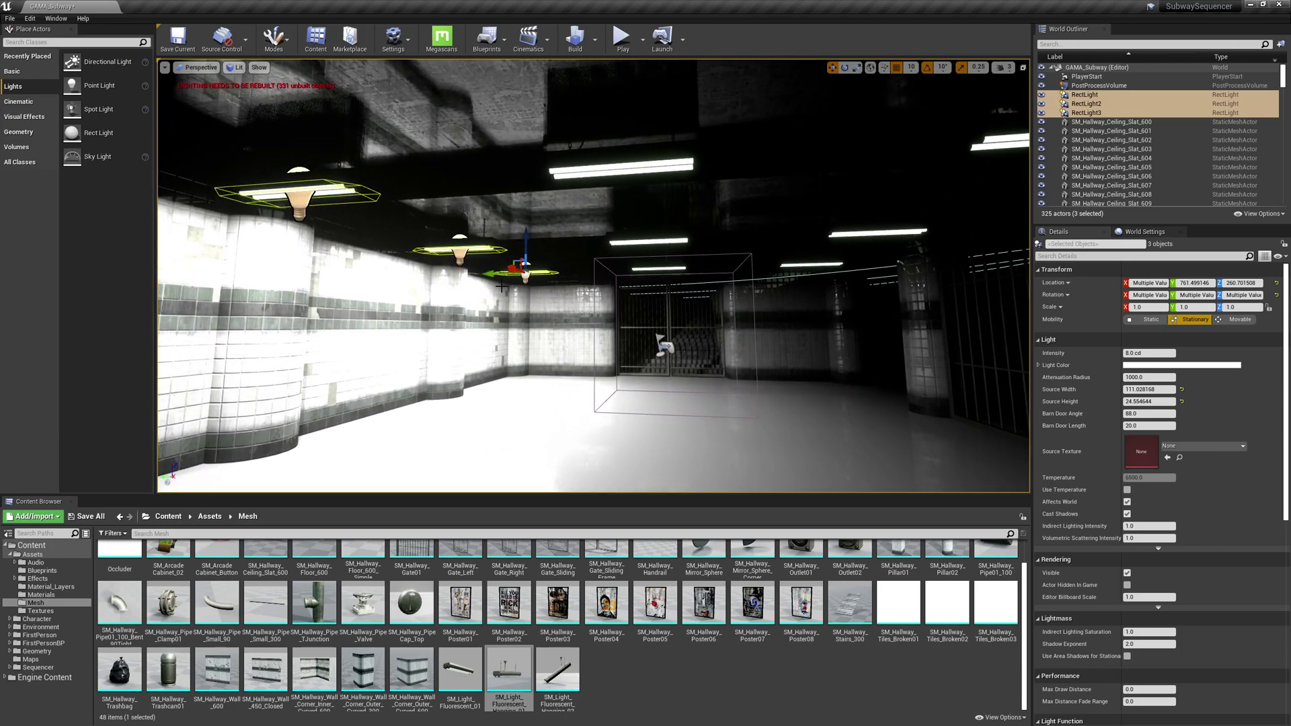
pyautogui.keyDown('alt'); pyautogui.keyDown('shift'); pyautogui.moveTo(492, 276); pyautogui.dragTo(499, 274); pyautogui.keyUp('shift'); pyautogui.keyUp('alt')
pyautogui.moveTo(523, 357); pyautogui.dragTo(565, 337, button='right')
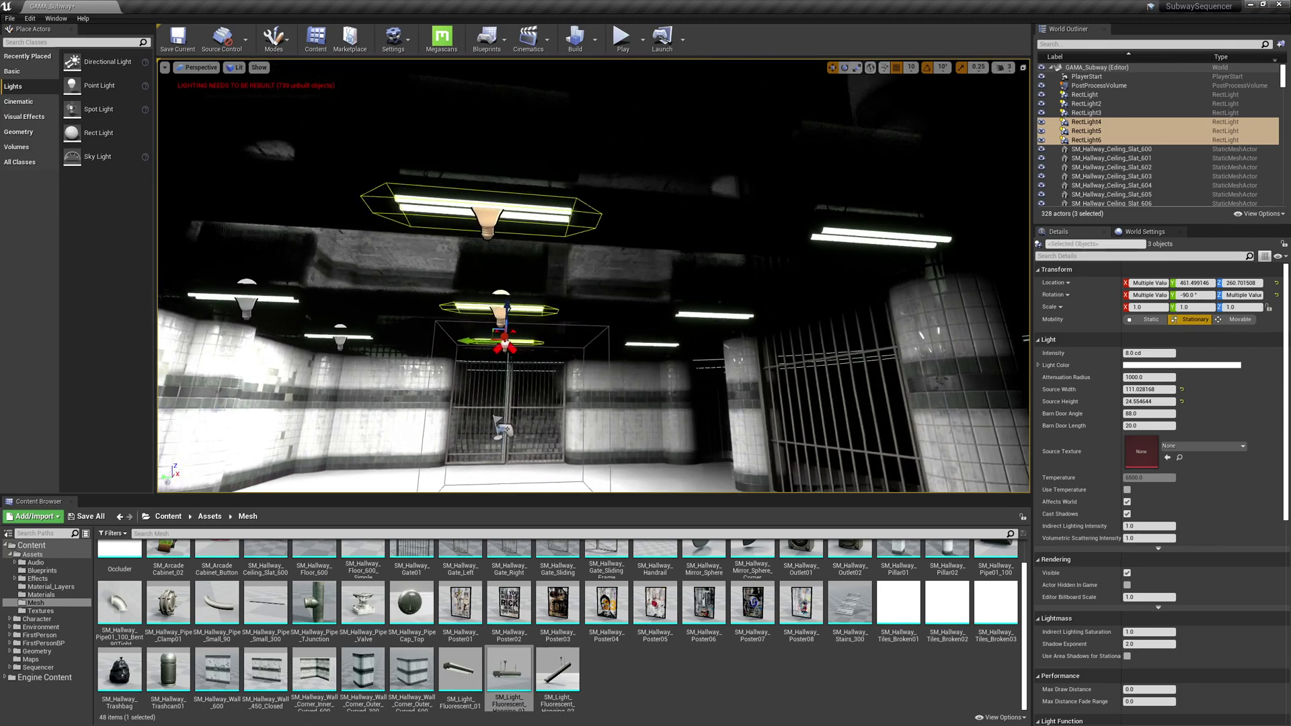
# Step: Duplicate the three middle-row rect lights onto the third row of fixtures at about Y 161.5
pyautogui.press('w')
pyautogui.moveTo(594, 275); pyautogui.dragTo(497, 363, button='right')
pyautogui.press('d')
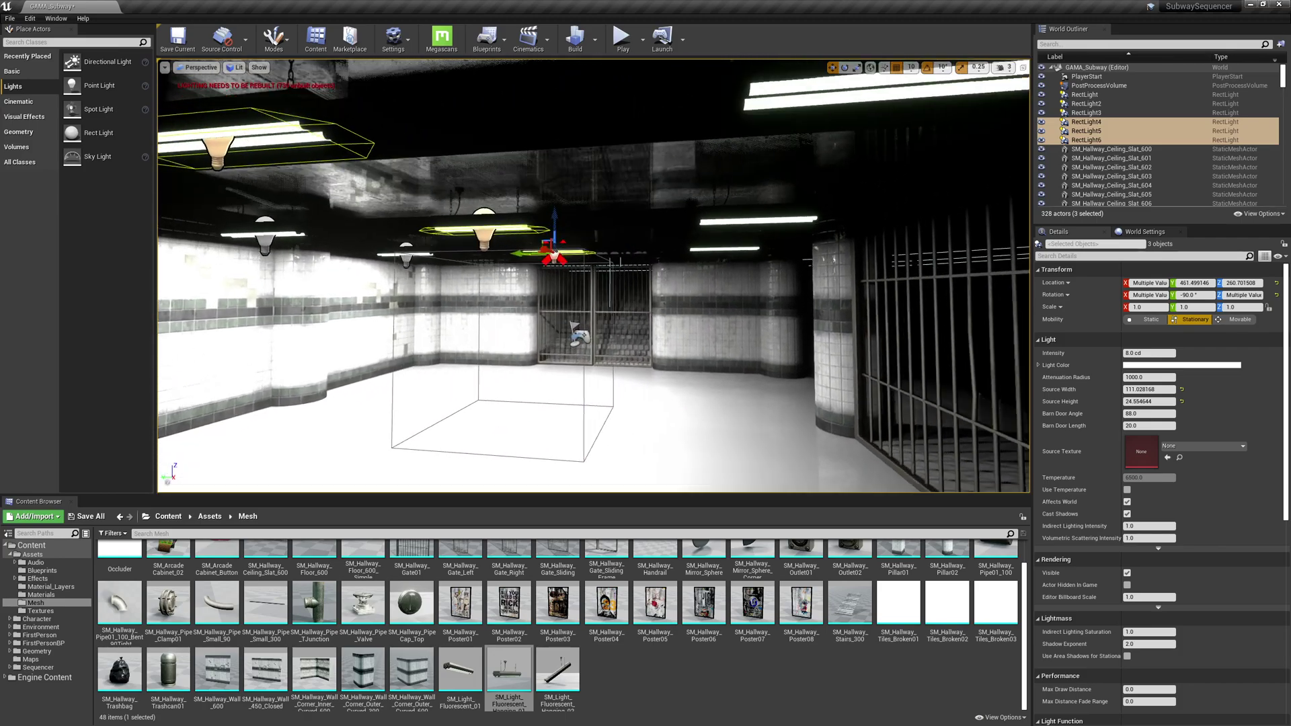
pyautogui.moveTo(662, 399); pyautogui.dragTo(637, 398, button='right')
pyautogui.keyDown('alt'); pyautogui.moveTo(573, 258); pyautogui.dragTo(740, 245); pyautogui.keyUp('alt')
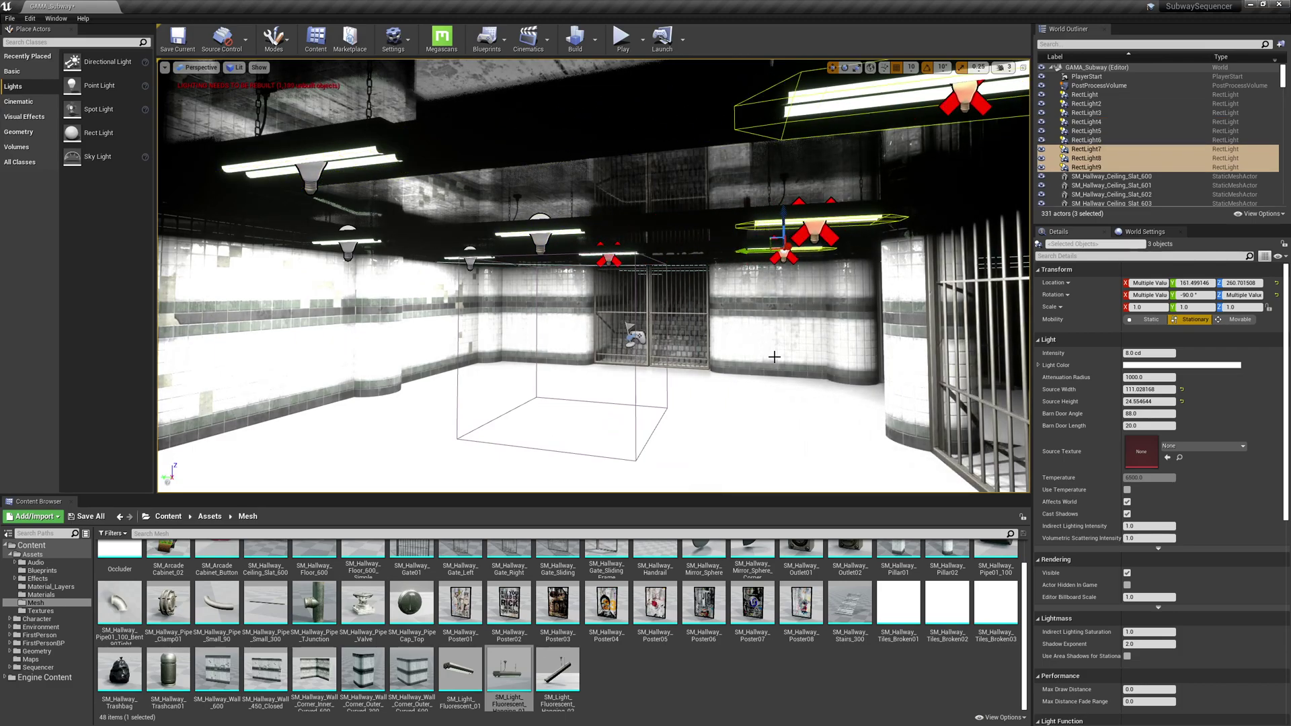
pyautogui.press('d')
pyautogui.moveTo(775, 357); pyautogui.dragTo(649, 343, button='right')
pyautogui.press('a')
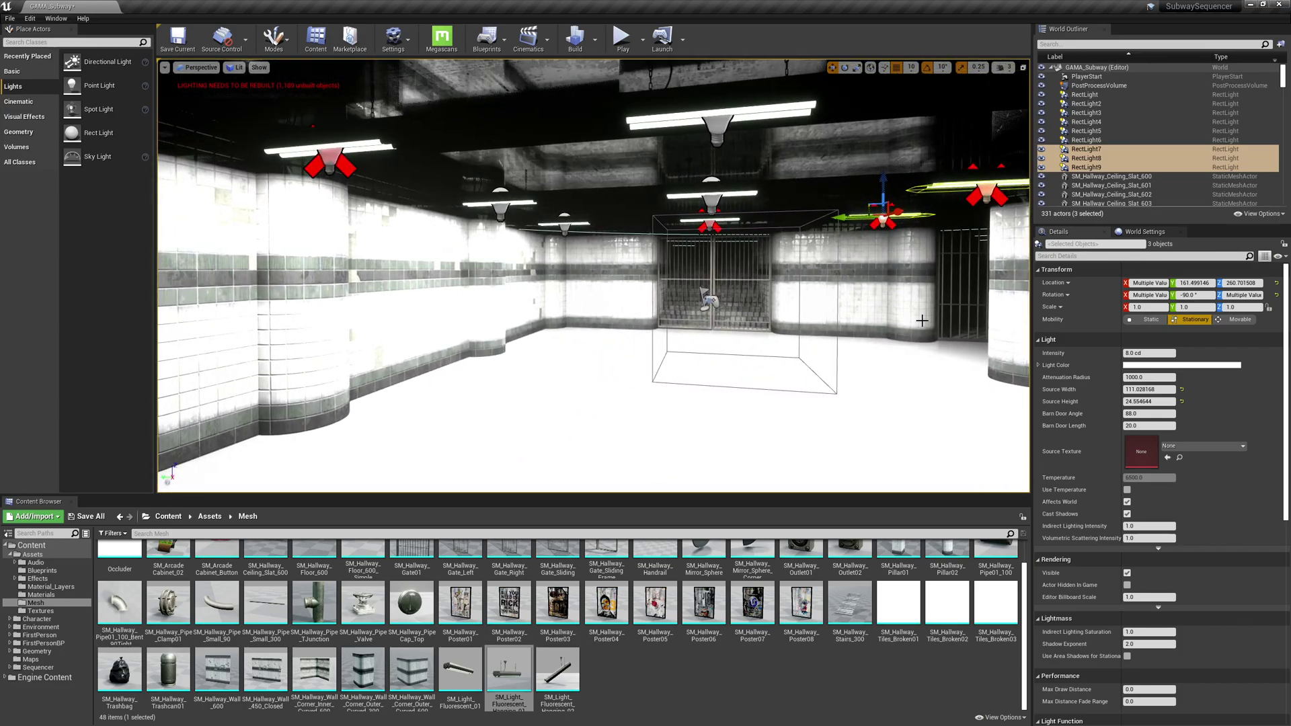
# Step: Select all nine rect lights and set their mobility to Static
pyautogui.click(1084, 95)
pyautogui.keyDown('shift'); pyautogui.click(1086, 166); pyautogui.keyUp('shift')
pyautogui.press('f')
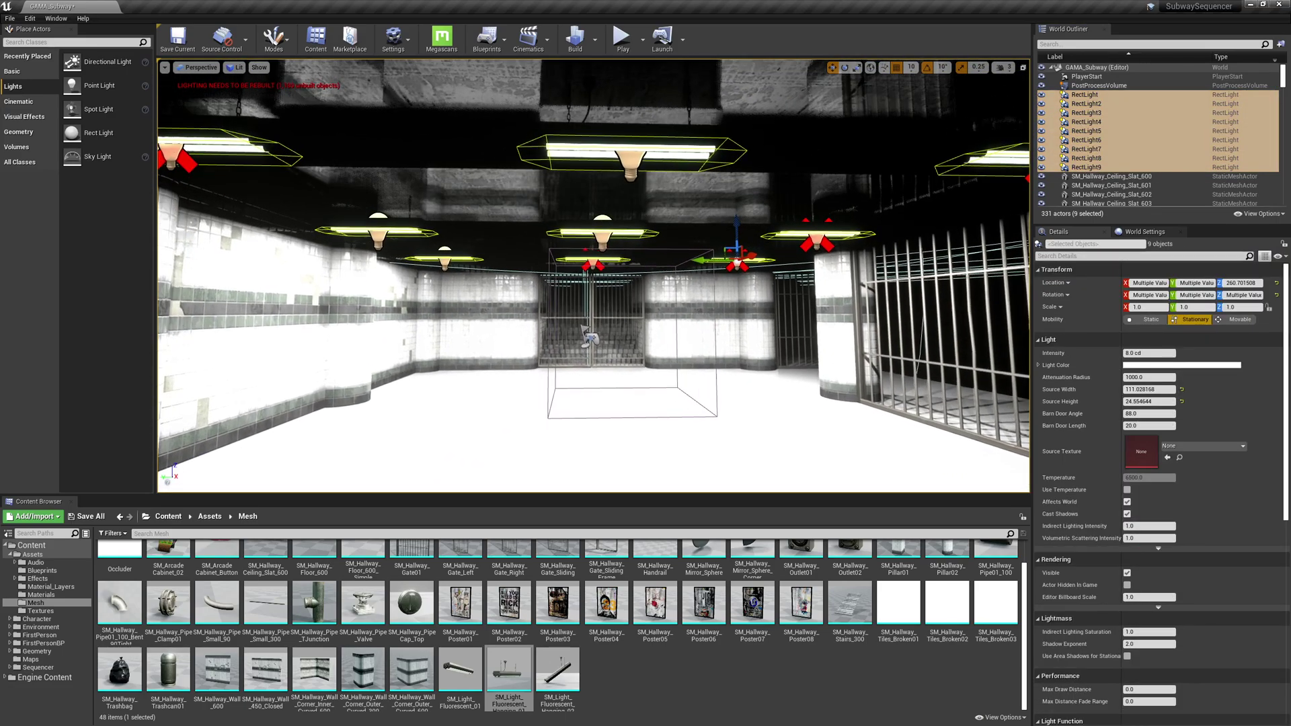
pyautogui.click(1151, 320)
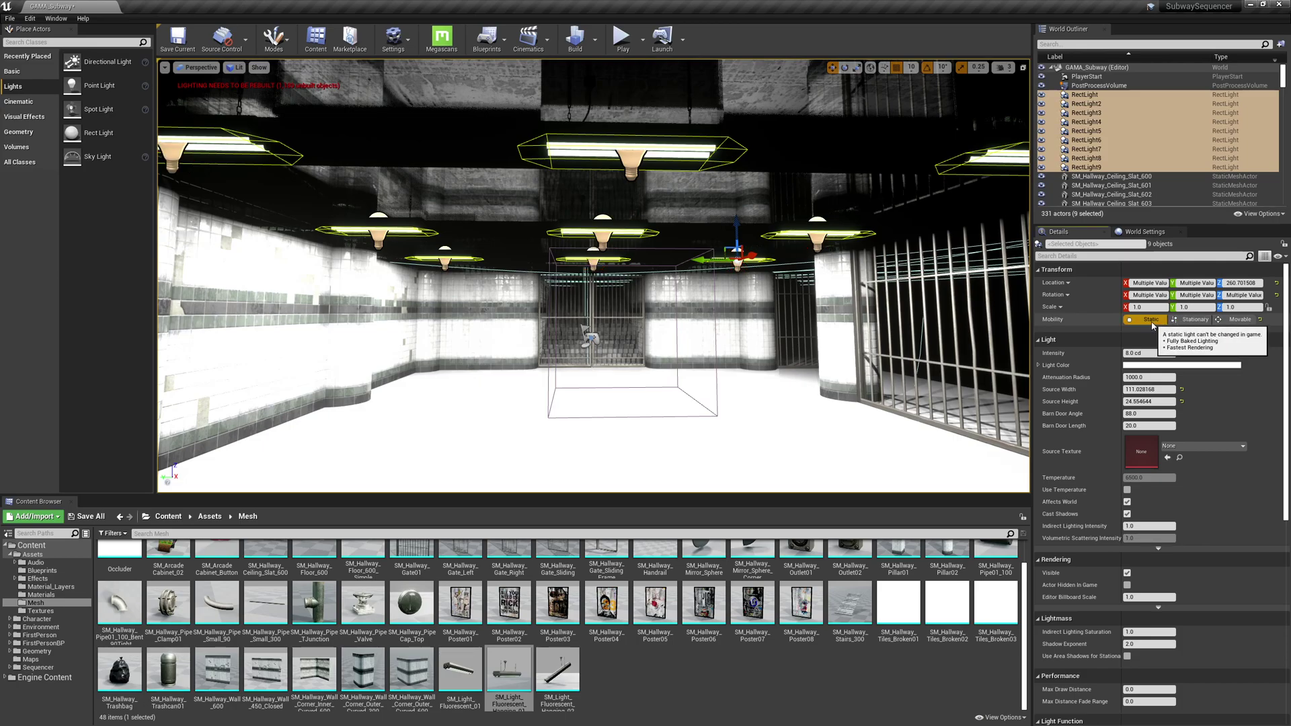
pyautogui.click(1195, 320)
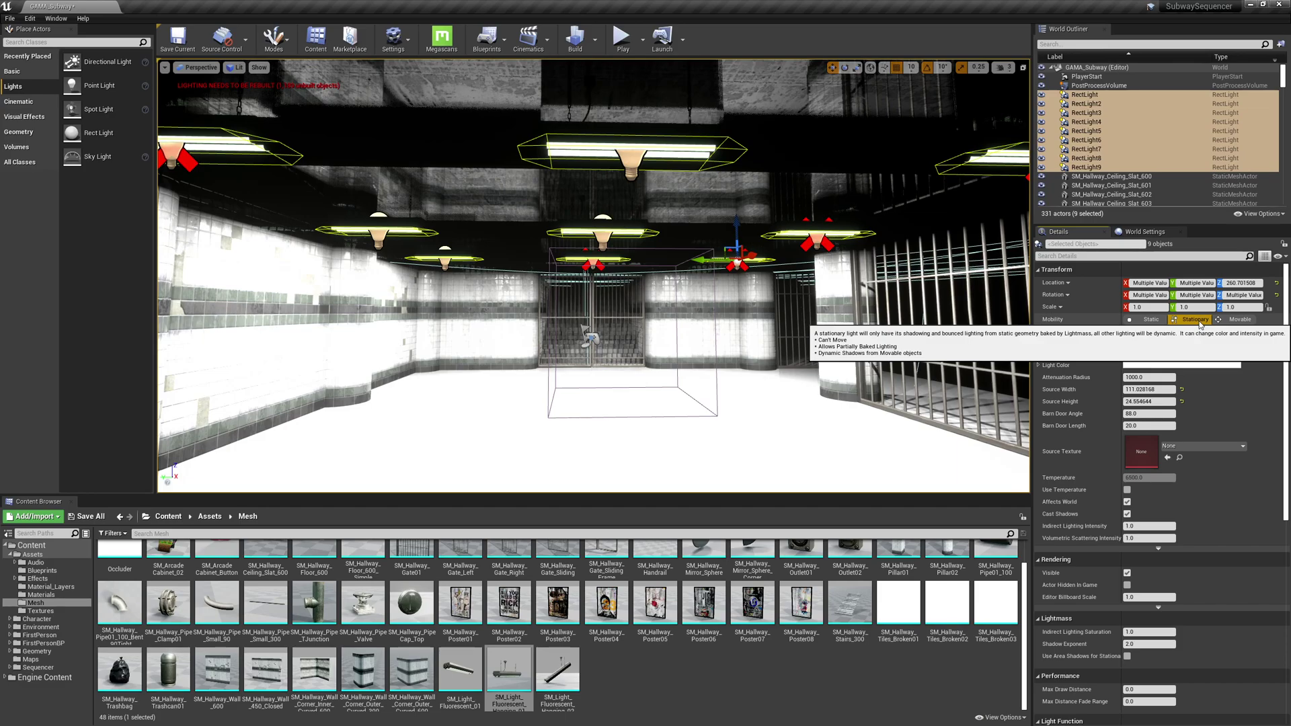
pyautogui.click(1148, 320)
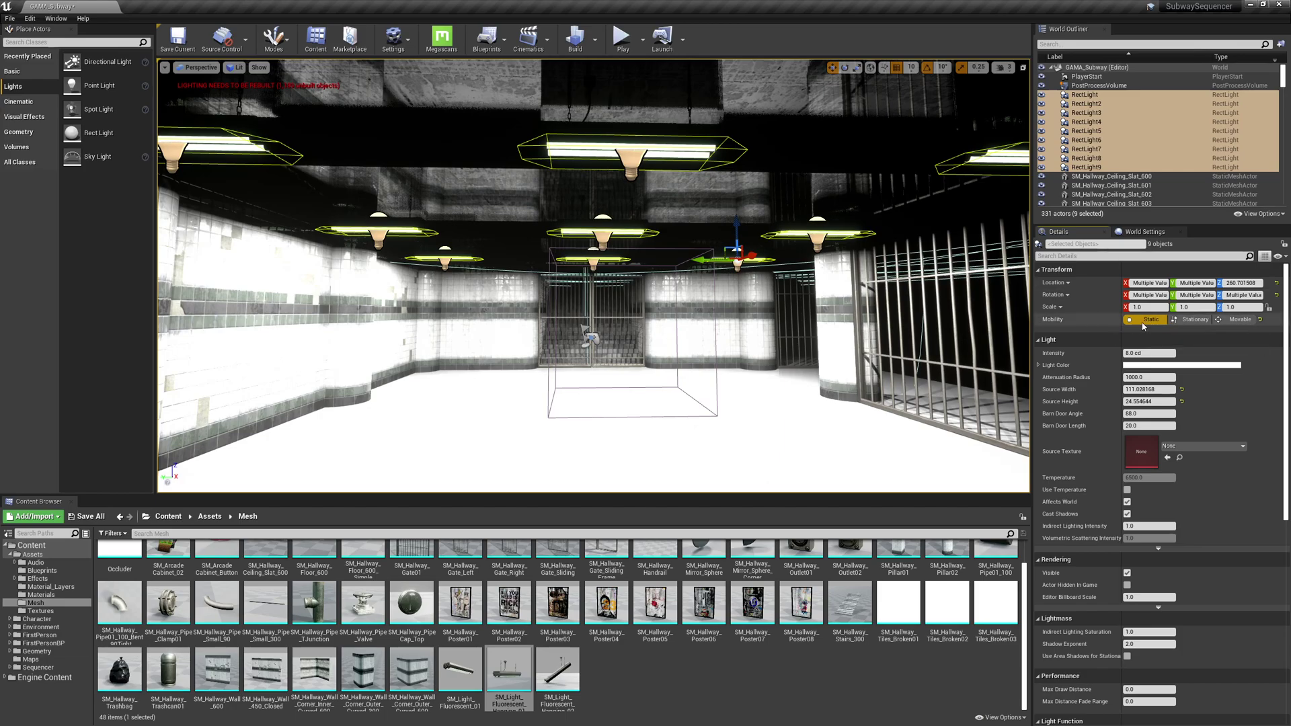
# Step: Set the intensity of the nine rect lights to 2 cd
pyautogui.moveTo(829, 307); pyautogui.dragTo(779, 315, button='right')
pyautogui.click(1149, 353)
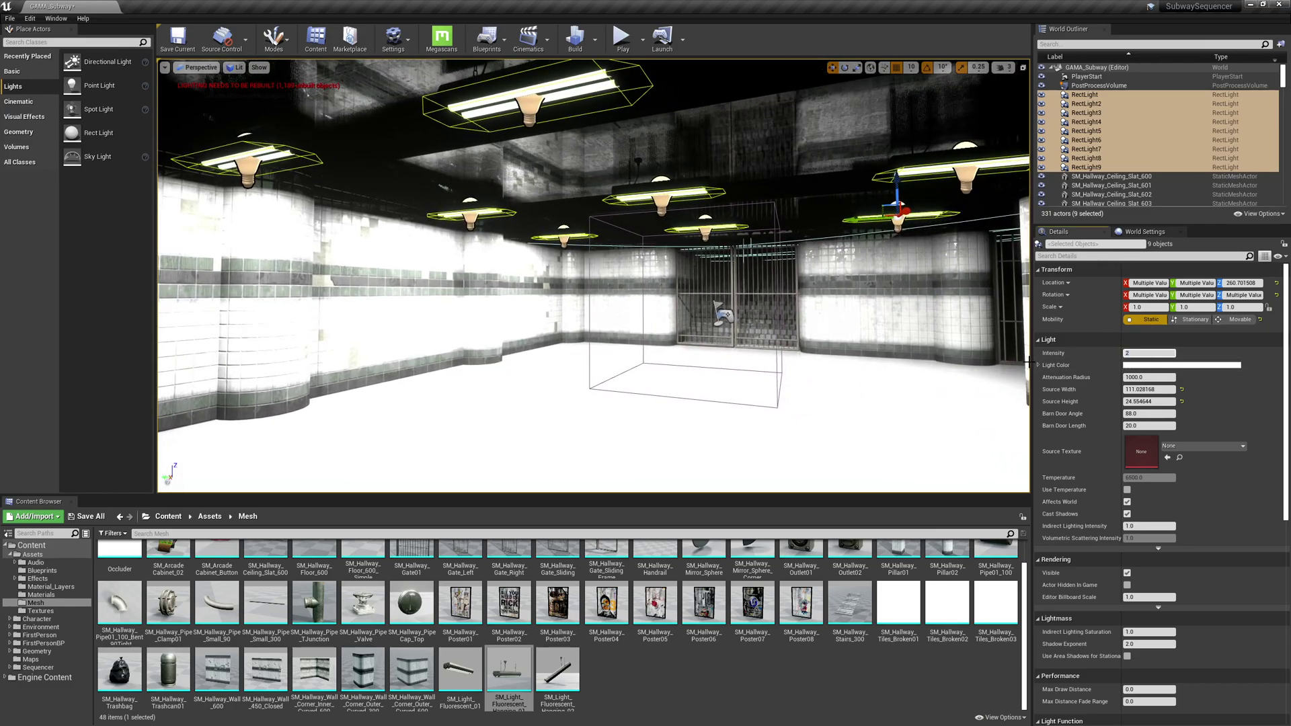
pyautogui.press('Return')
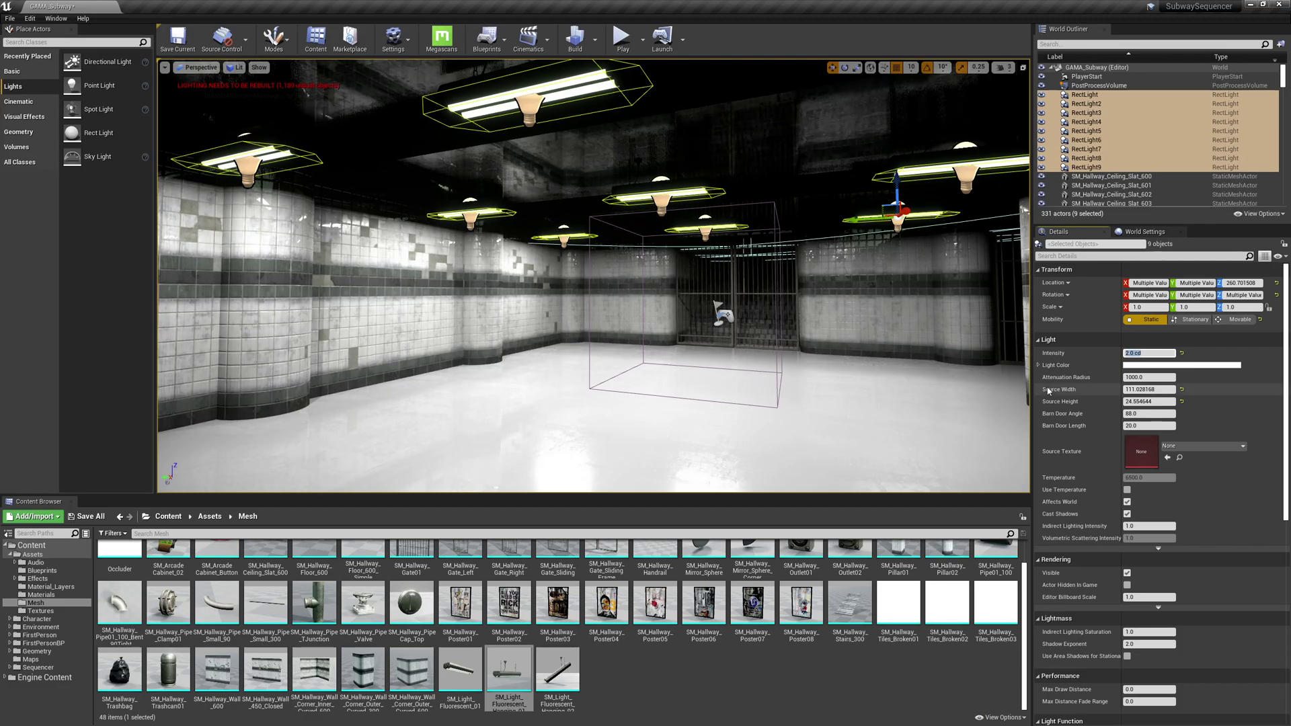
# Step: Set the attenuation radius of the nine rect lights to 500 and check their reach across the hallway
pyautogui.moveTo(793, 323); pyautogui.dragTo(711, 363, button='right')
pyautogui.moveTo(568, 215); pyautogui.dragTo(893, 330, button='right')
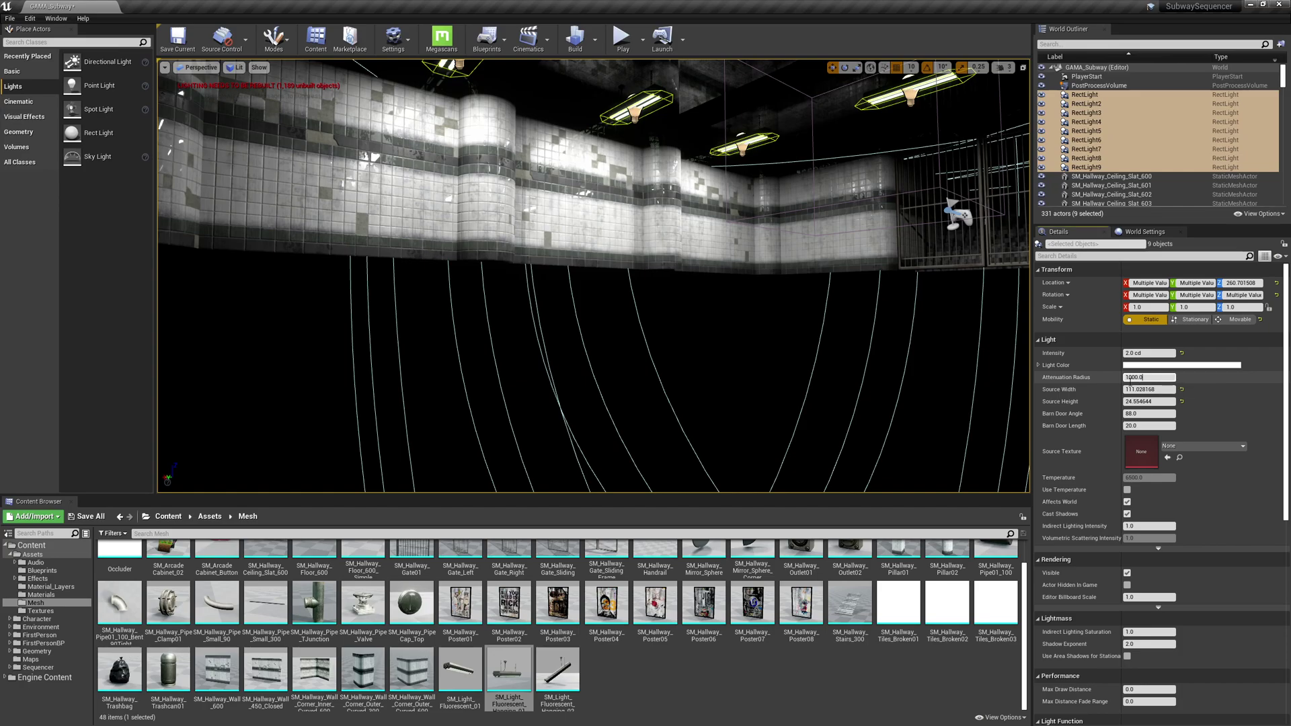
pyautogui.click(1165, 378)
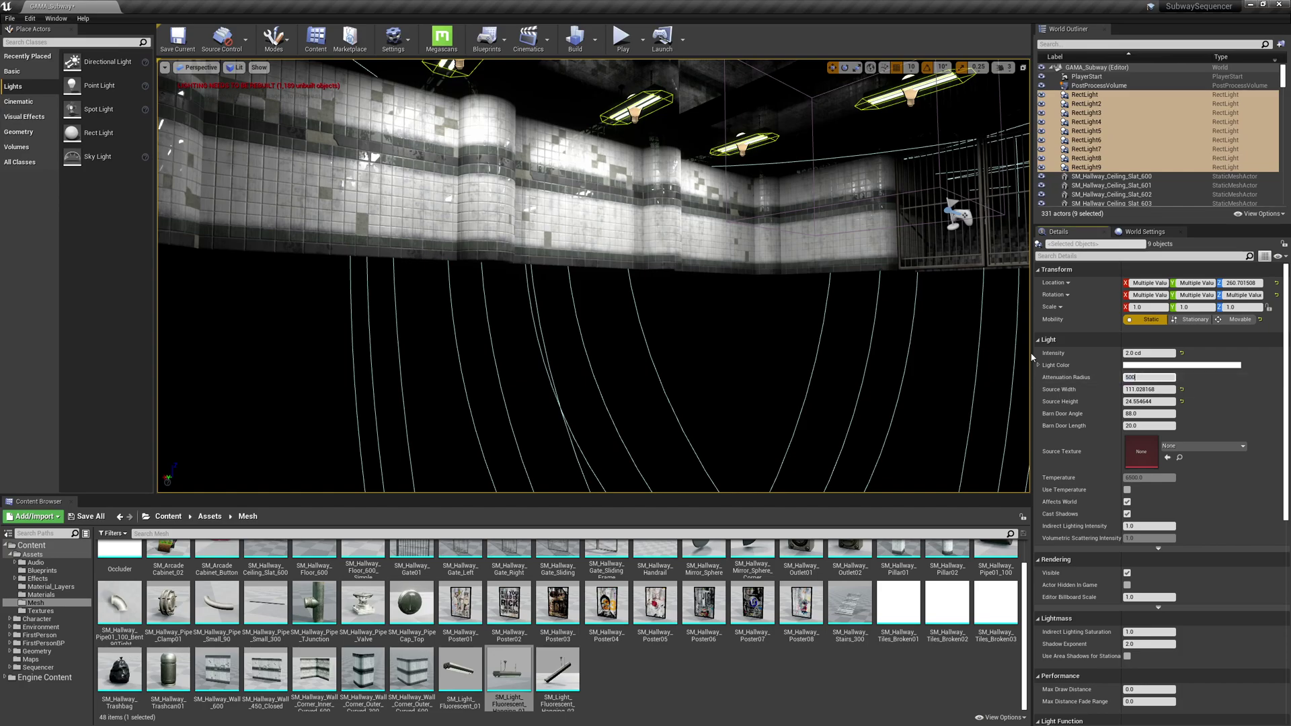
pyautogui.write('500')
pyautogui.press('Return')
pyautogui.moveTo(592, 269); pyautogui.dragTo(756, 262, button='right')
pyautogui.moveTo(565, 297); pyautogui.dragTo(675, 281, button='right')
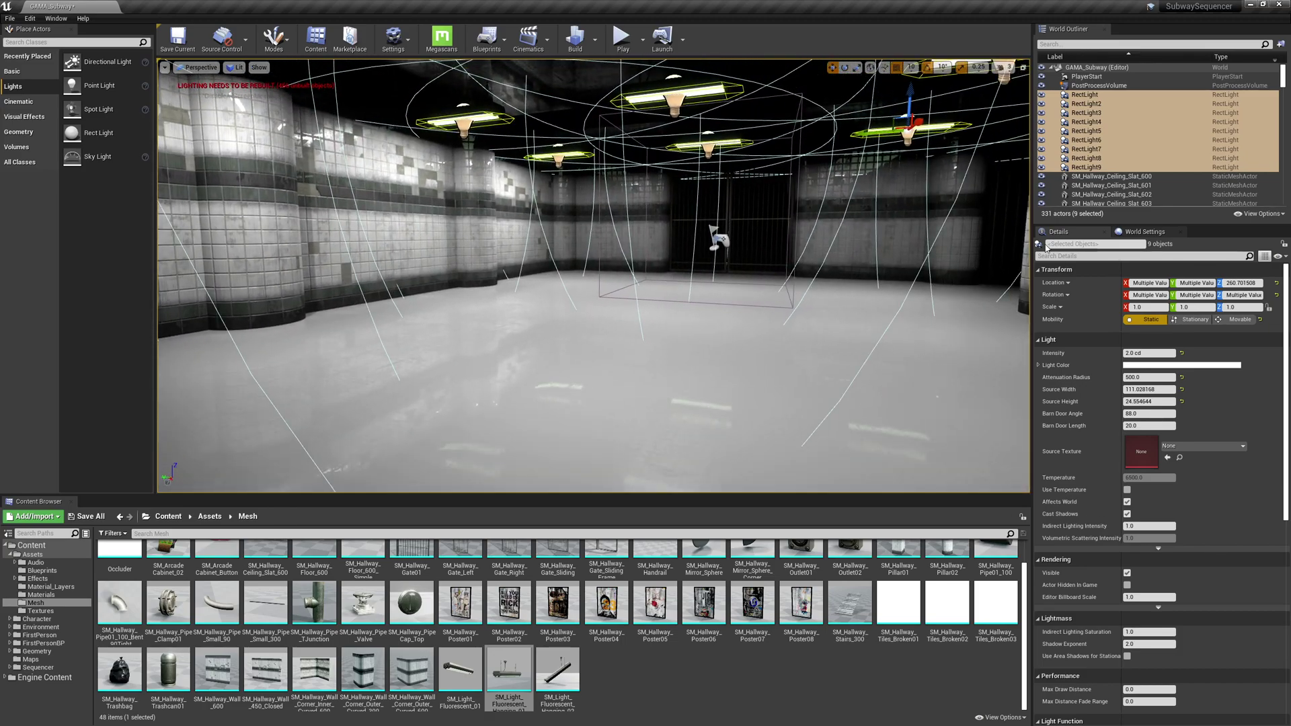
# Step: Reduce the attenuation radius of the nine rect lights to 400
pyautogui.click(1148, 377)
pyautogui.write('400')
pyautogui.press('Return')
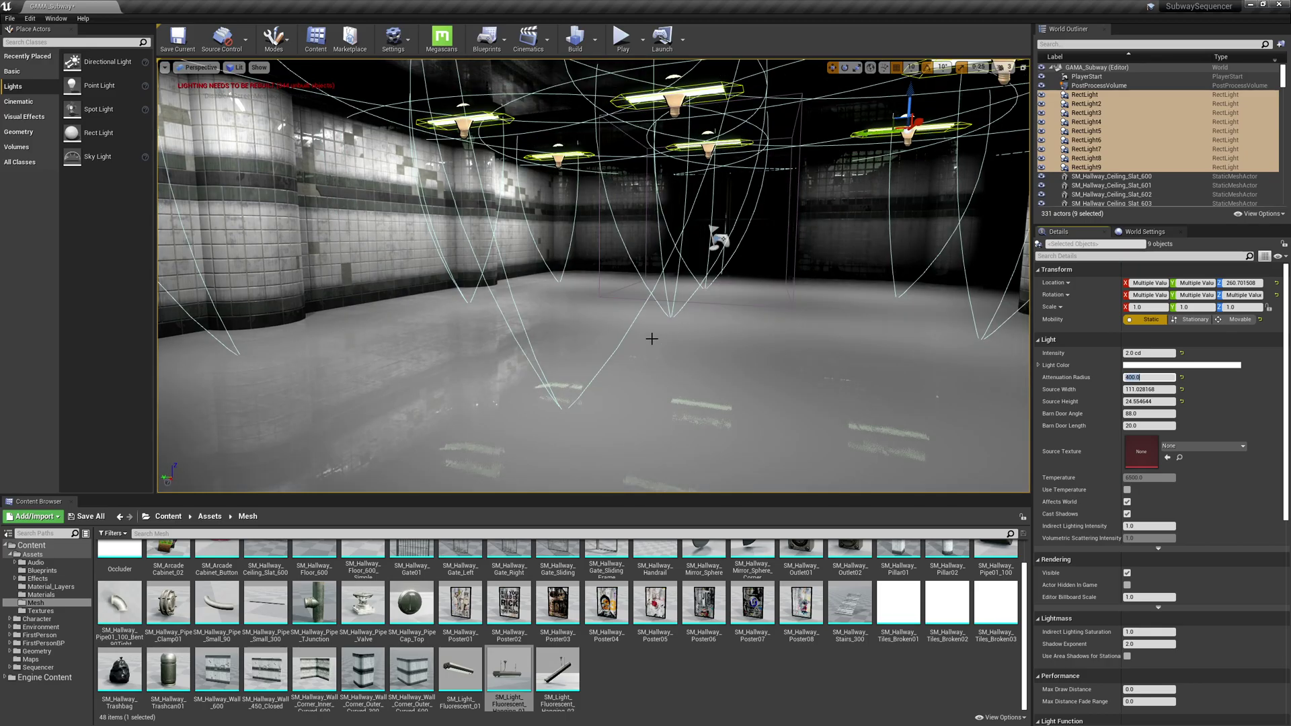
pyautogui.moveTo(652, 338); pyautogui.dragTo(623, 317, button='right')
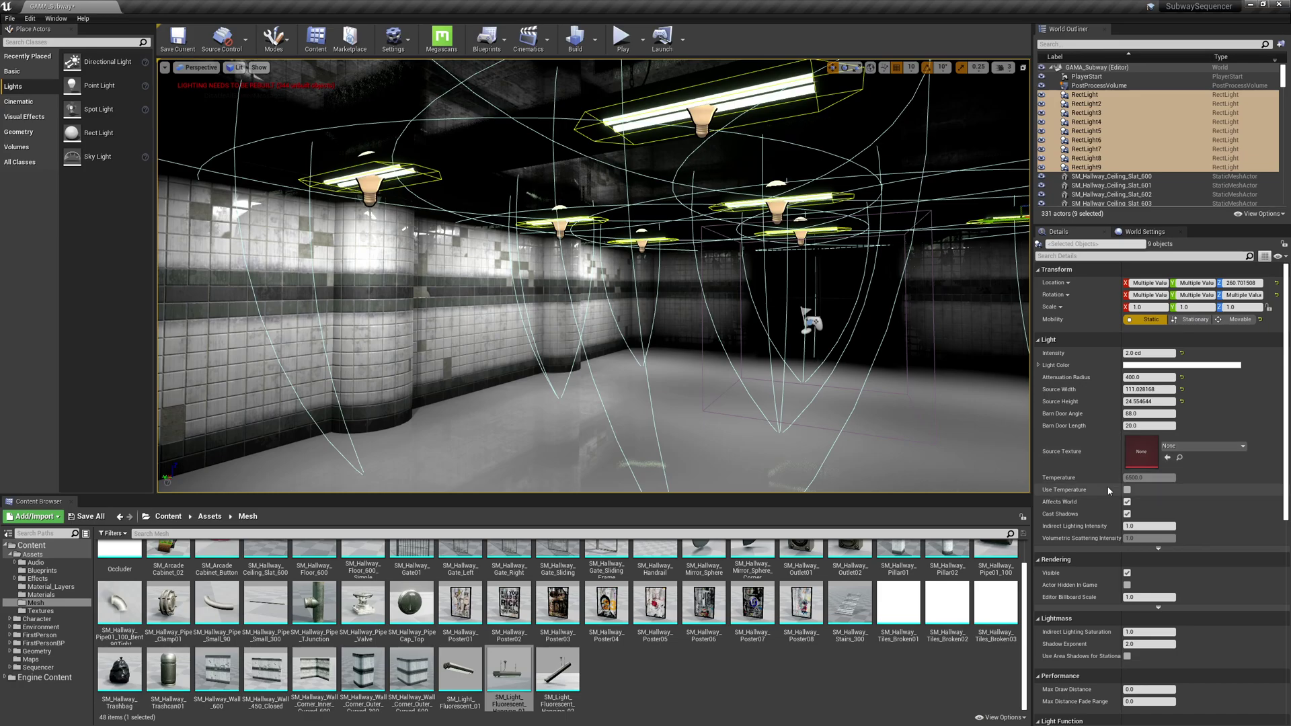
# Step: Enable Use Temperature on the nine rect lights and set their color temperature to 5500
pyautogui.click(1127, 490)
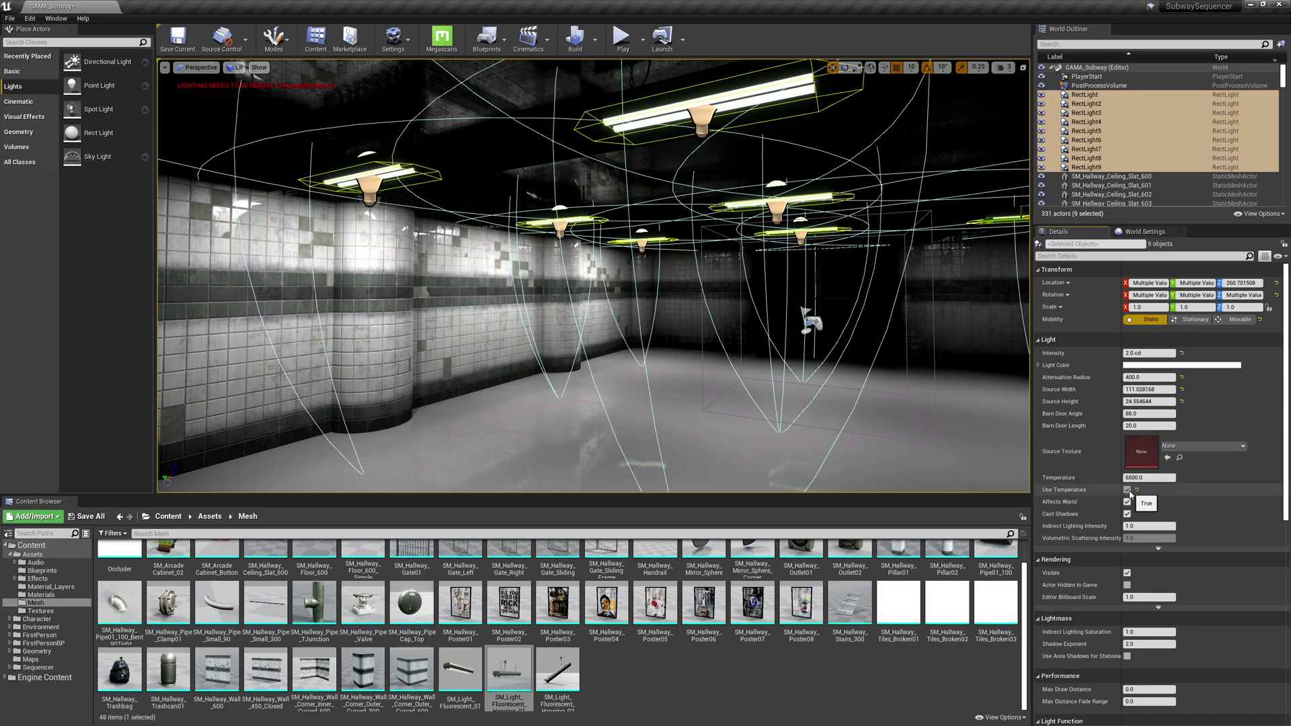
pyautogui.click(1148, 477)
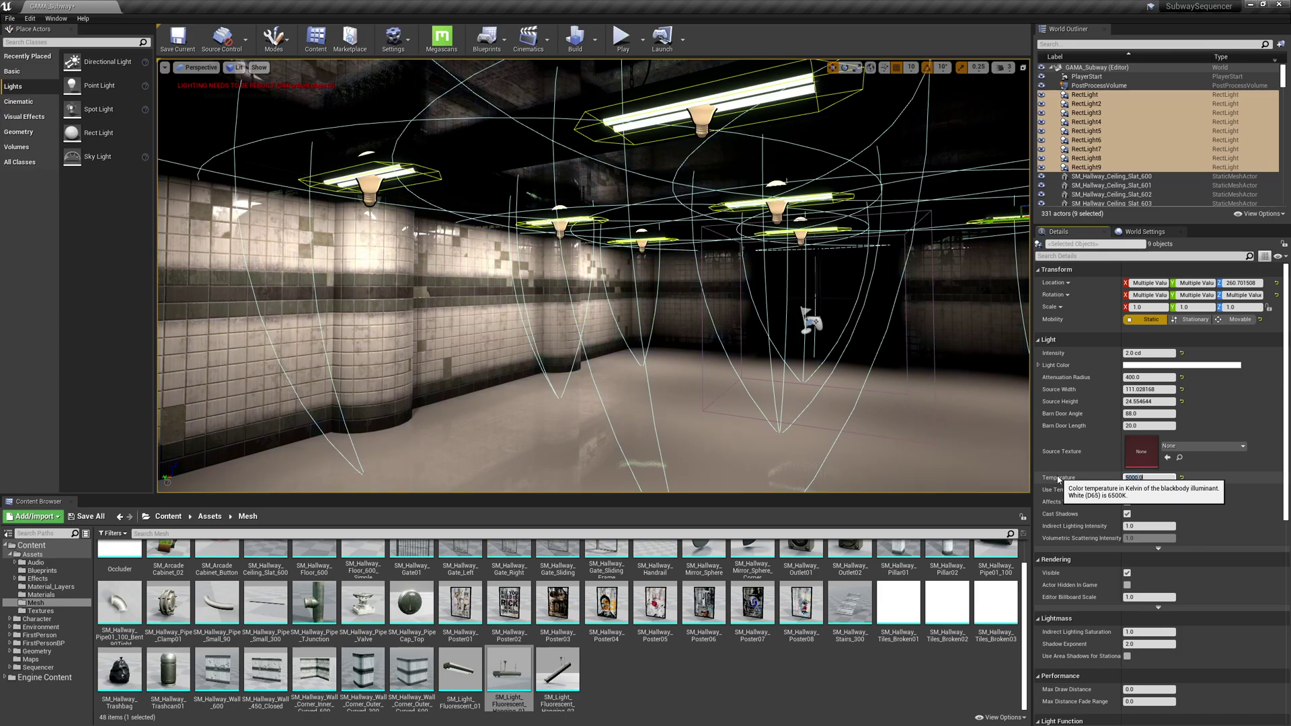
pyautogui.moveTo(740, 303); pyautogui.dragTo(780, 304, button='right')
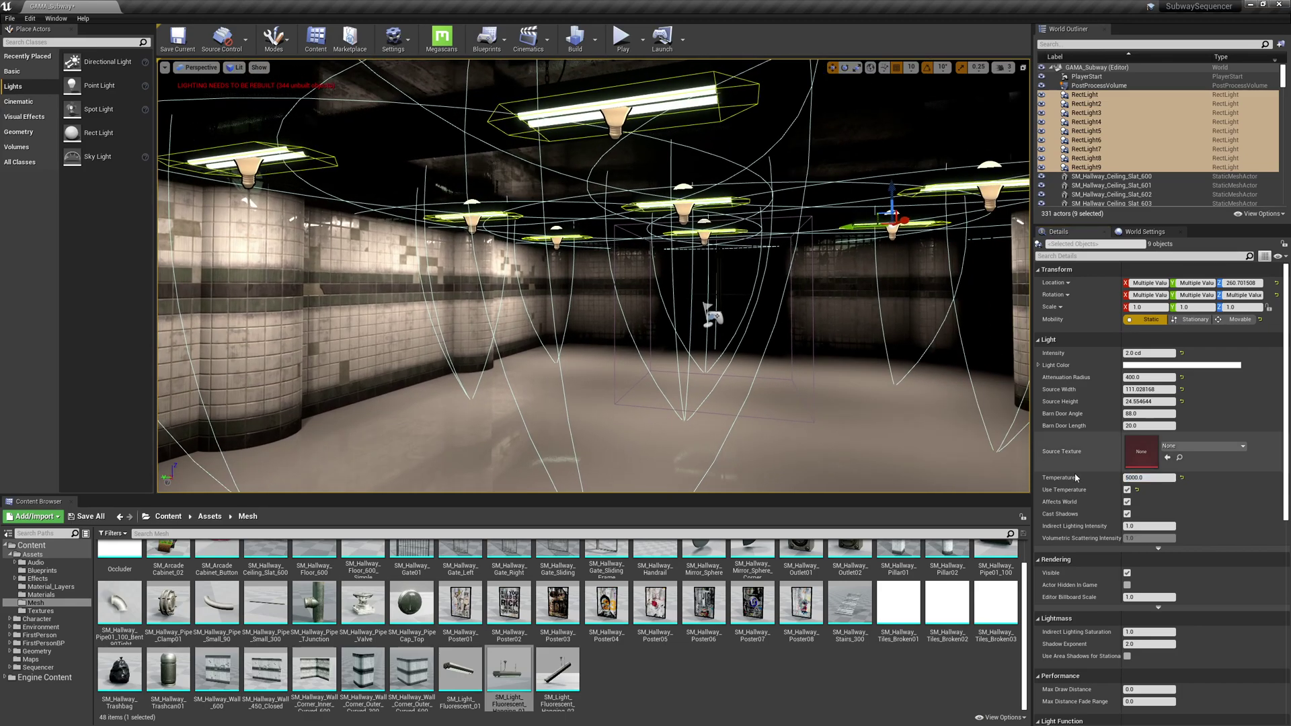
pyautogui.click(1133, 476)
pyautogui.moveTo(1142, 478); pyautogui.dragTo(1006, 470)
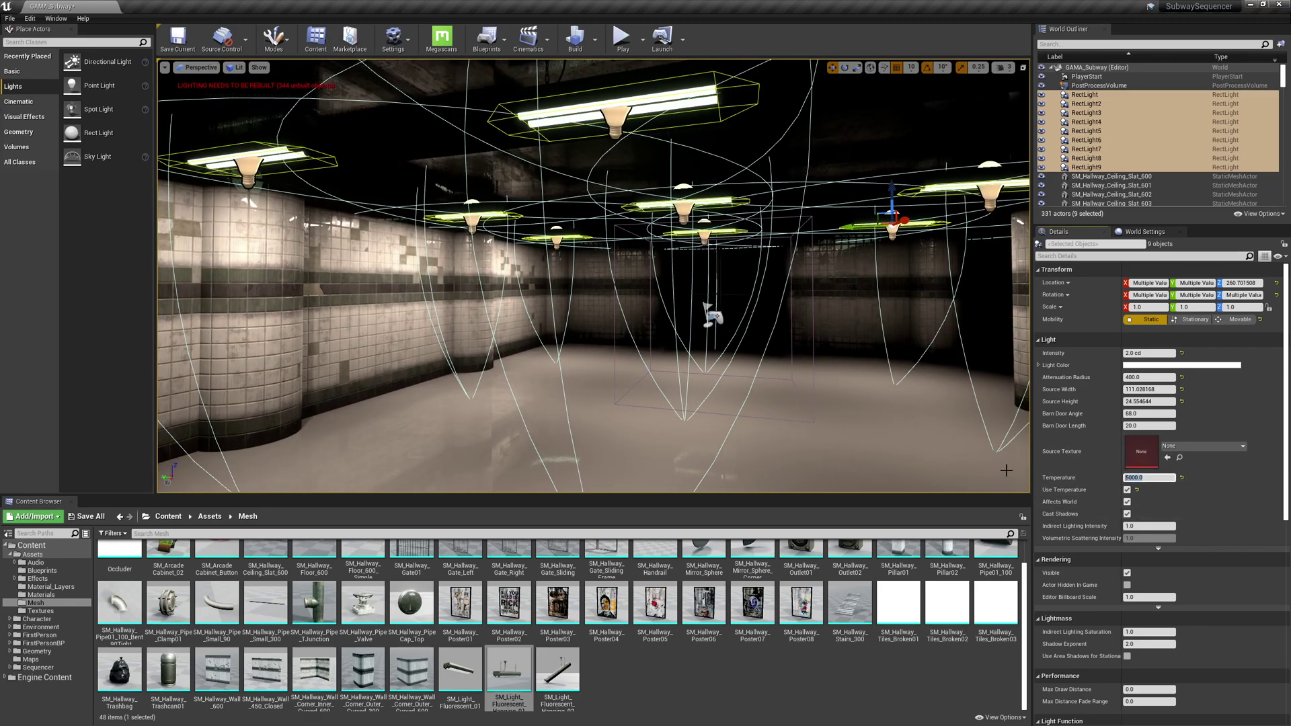
pyautogui.press('Return')
# Step: Build the level's lighting, close the message log and inspect the baked hallway with the editor overlays hidden
pyautogui.moveTo(653, 305)
pyautogui.mouseDown(button='right')
pyautogui.moveTo(736, 305)
pyautogui.moveTo(653, 304)
pyautogui.mouseUp(button='right')
pyautogui.press('g')
pyautogui.moveTo(719, 327); pyautogui.dragTo(720, 328, button='right')
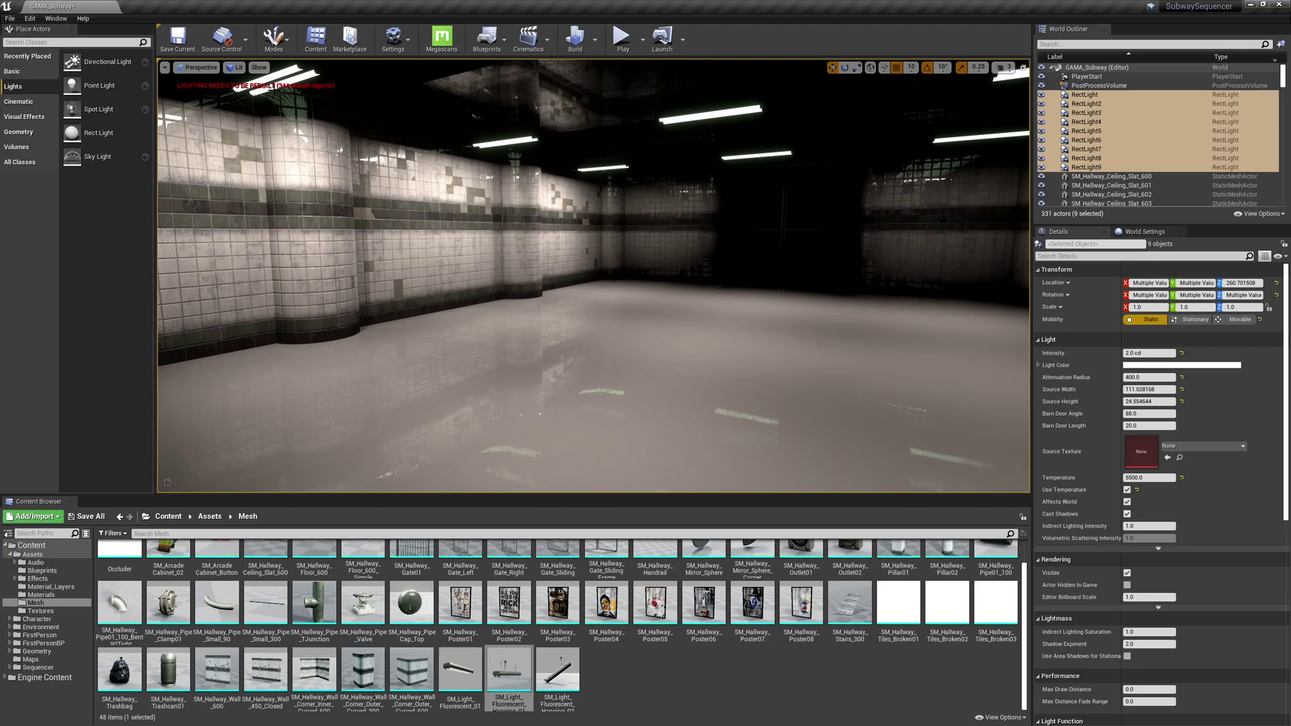
pyautogui.click(575, 39)
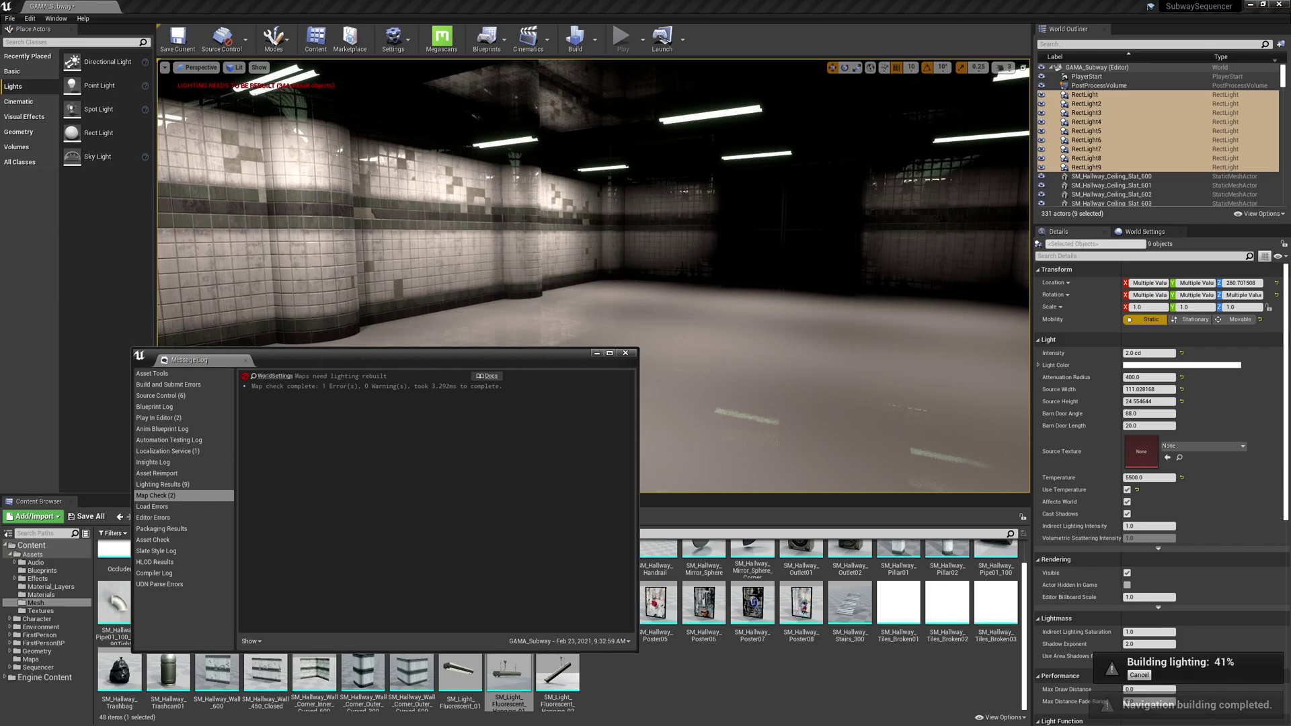
pyautogui.click(629, 354)
pyautogui.press('f')
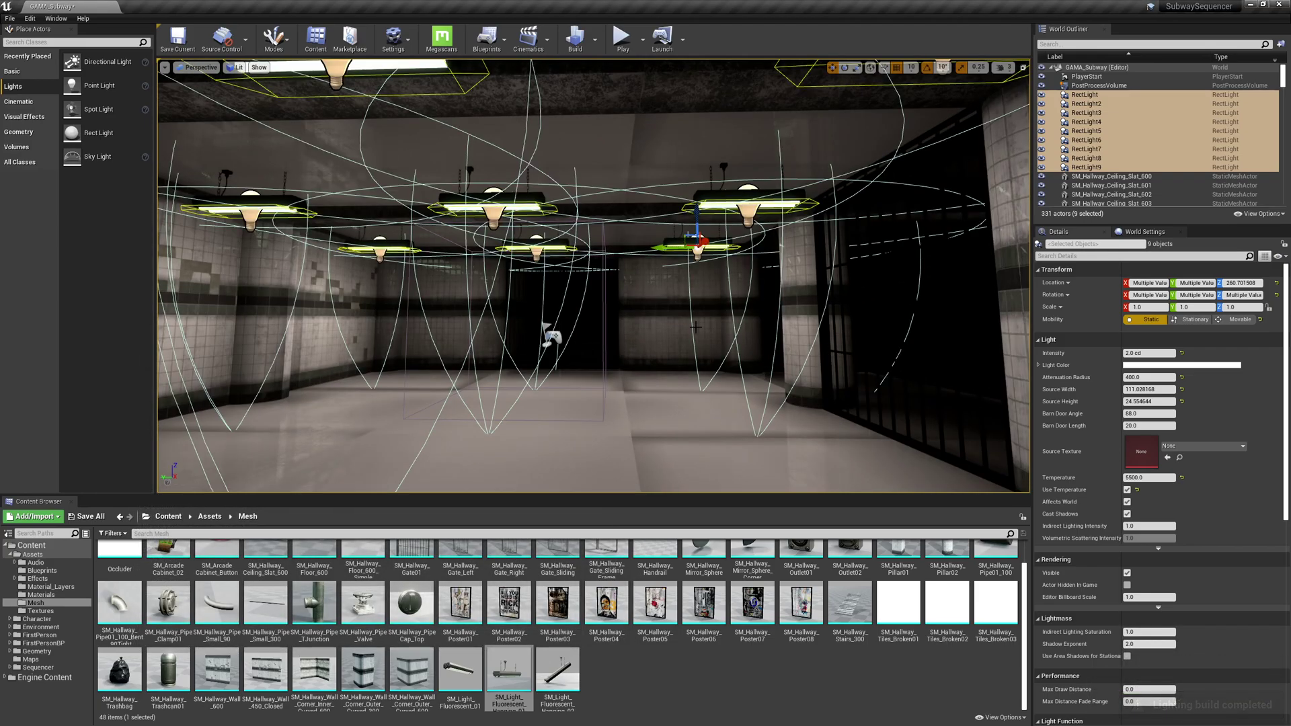
pyautogui.press('g')
pyautogui.moveTo(676, 327)
pyautogui.mouseDown(button='right')
pyautogui.moveTo(726, 326)
pyautogui.moveTo(410, 321)
pyautogui.moveTo(807, 320)
pyautogui.moveTo(954, 336)
pyautogui.moveTo(605, 323)
pyautogui.moveTo(679, 342)
pyautogui.moveTo(655, 342)
pyautogui.mouseUp(button='right')
pyautogui.moveTo(498, 281); pyautogui.dragTo(494, 232, button='right')
# Step: Show the editor overlays and duplicate RectLight6 into the stairwell behind the gate, at about X -1095.6
pyautogui.press('g')
pyautogui.click(372, 255)
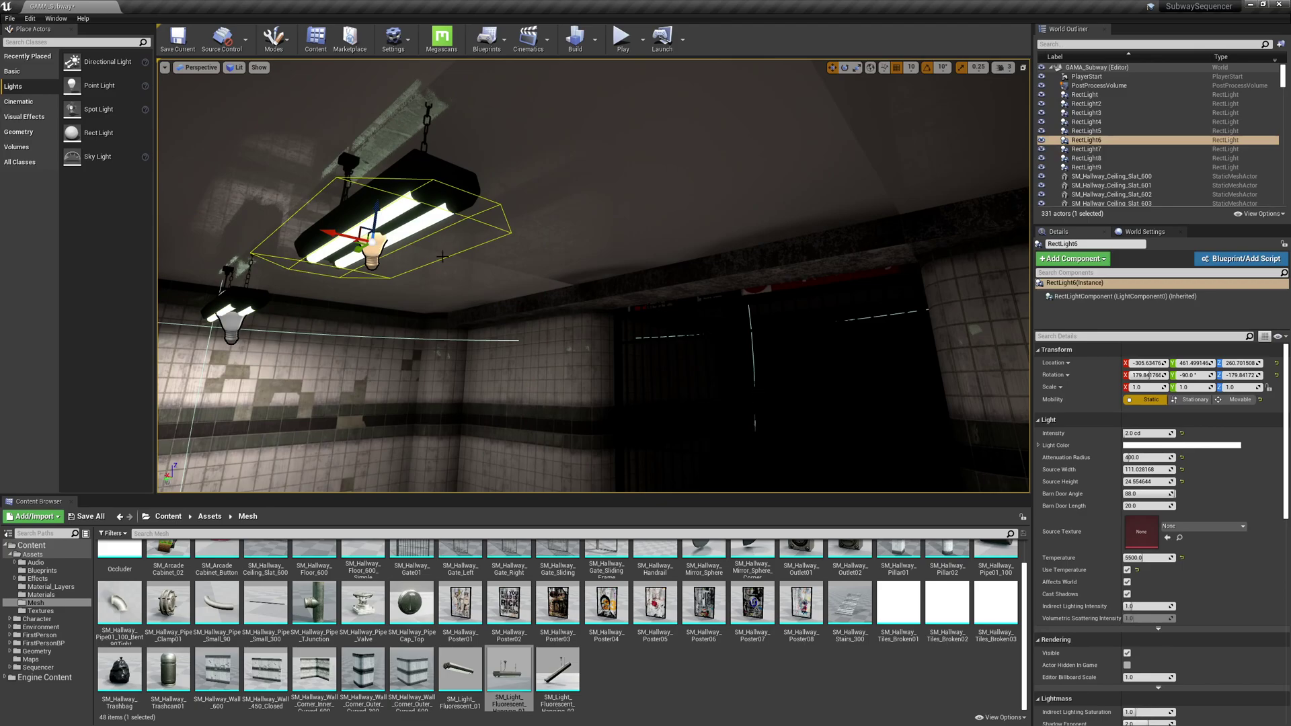
pyautogui.keyDown('alt'); pyautogui.moveTo(334, 237); pyautogui.dragTo(827, 250); pyautogui.keyUp('alt')
pyautogui.press('f')
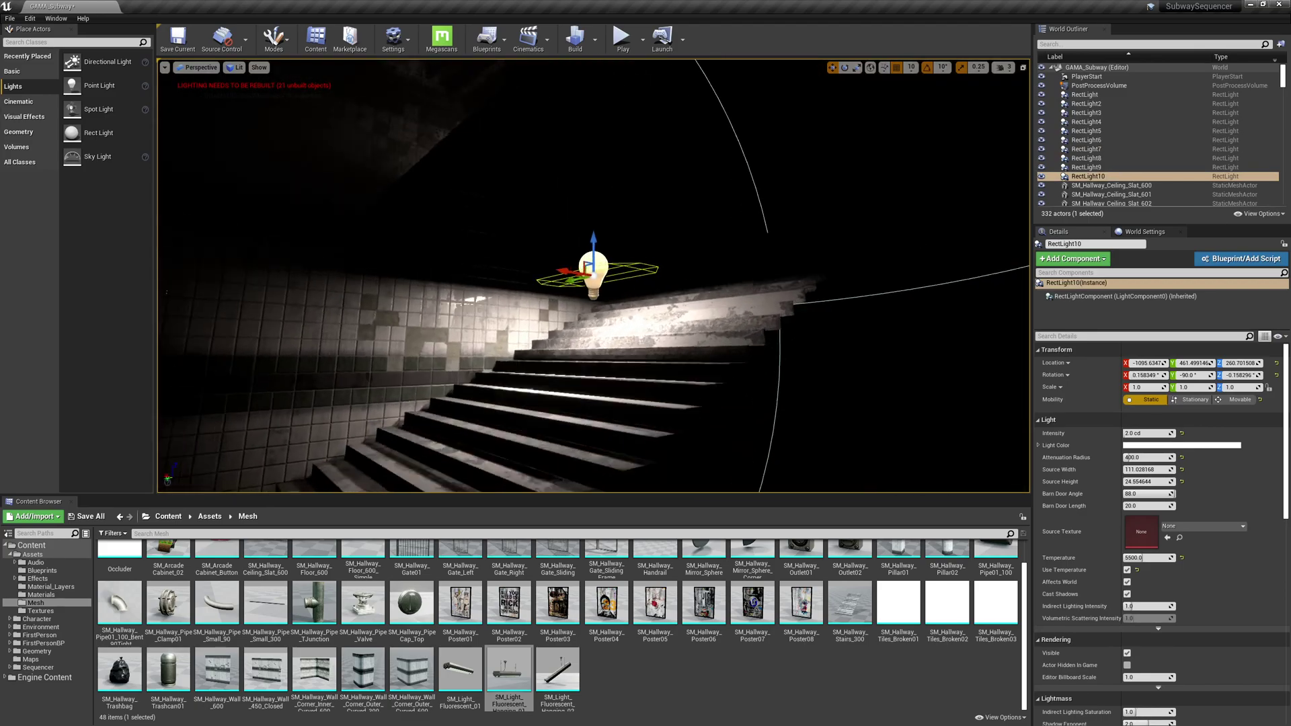
# Step: Raise the stairwell rect light above the stairs to about Z 590.7
pyautogui.moveTo(593, 232); pyautogui.dragTo(583, 40)
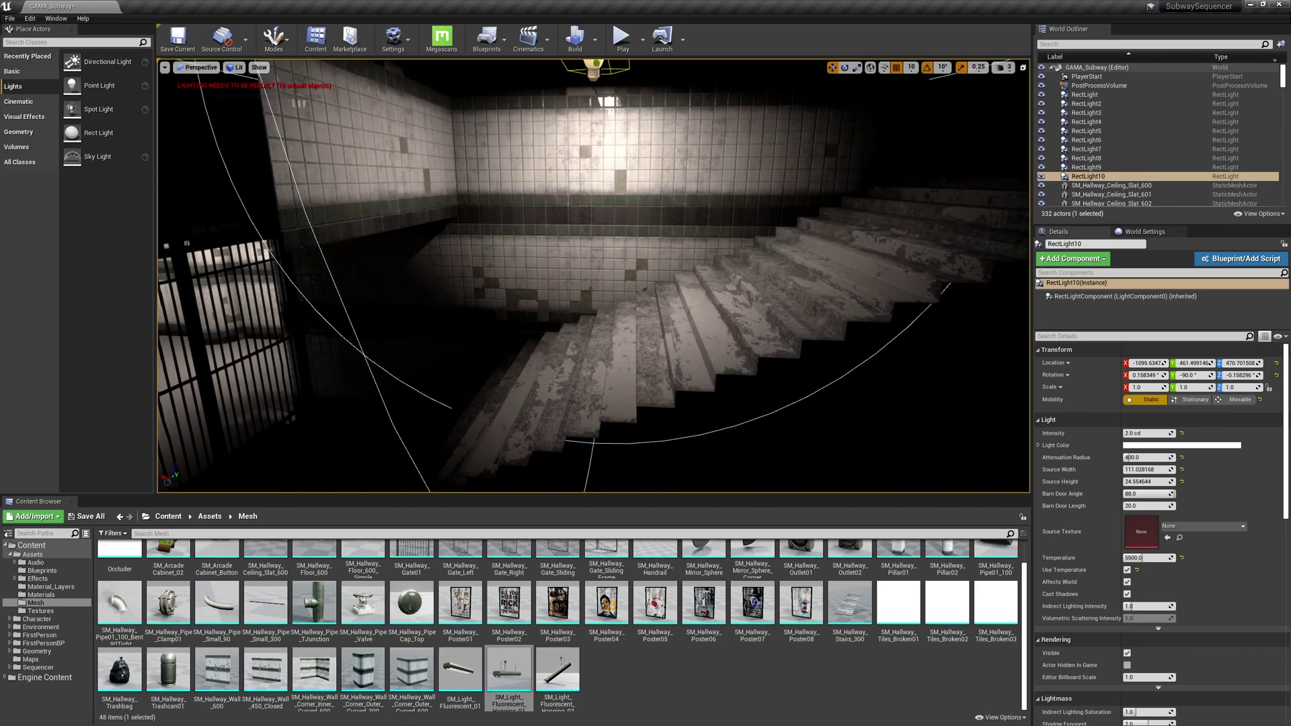
pyautogui.press('f')
pyautogui.moveTo(585, 211); pyautogui.dragTo(584, 103)
pyautogui.moveTo(583, 104); pyautogui.dragTo(586, 188, button='right')
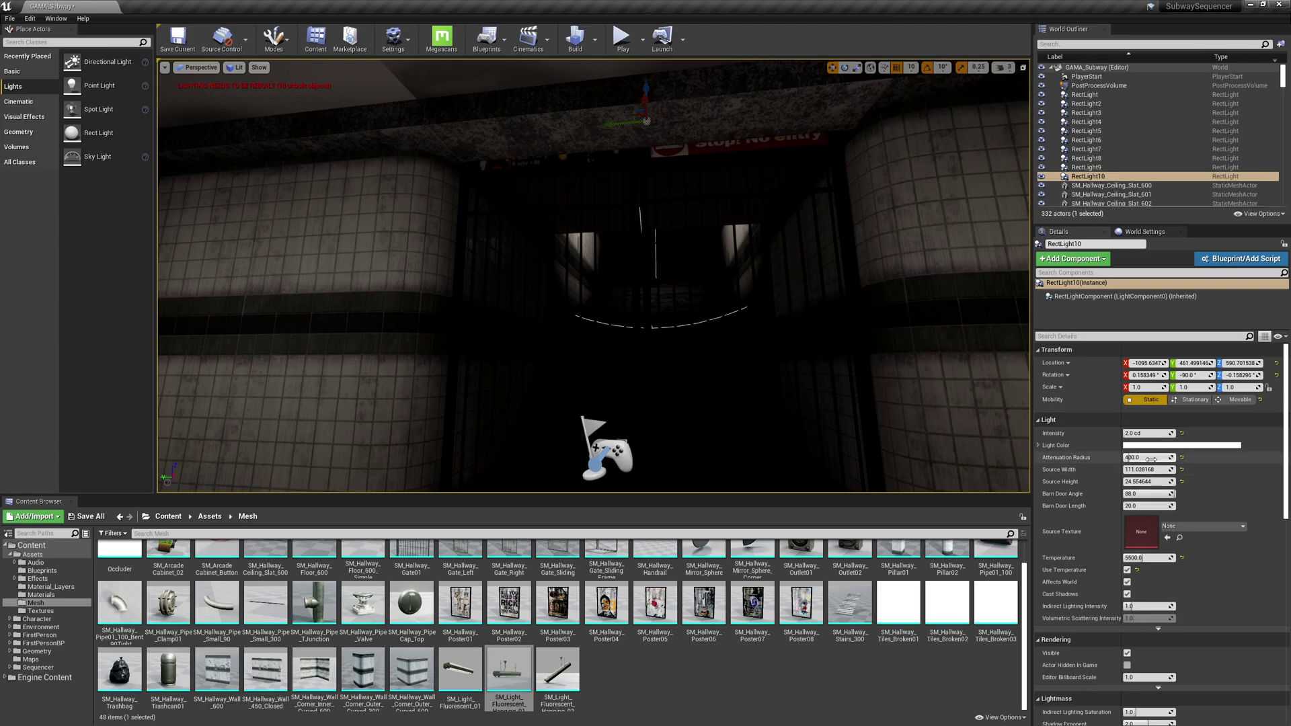
# Step: Reset the stairwell rect light's attenuation radius to its default of 1000 and view the stairs through the gate
pyautogui.click(1183, 460)
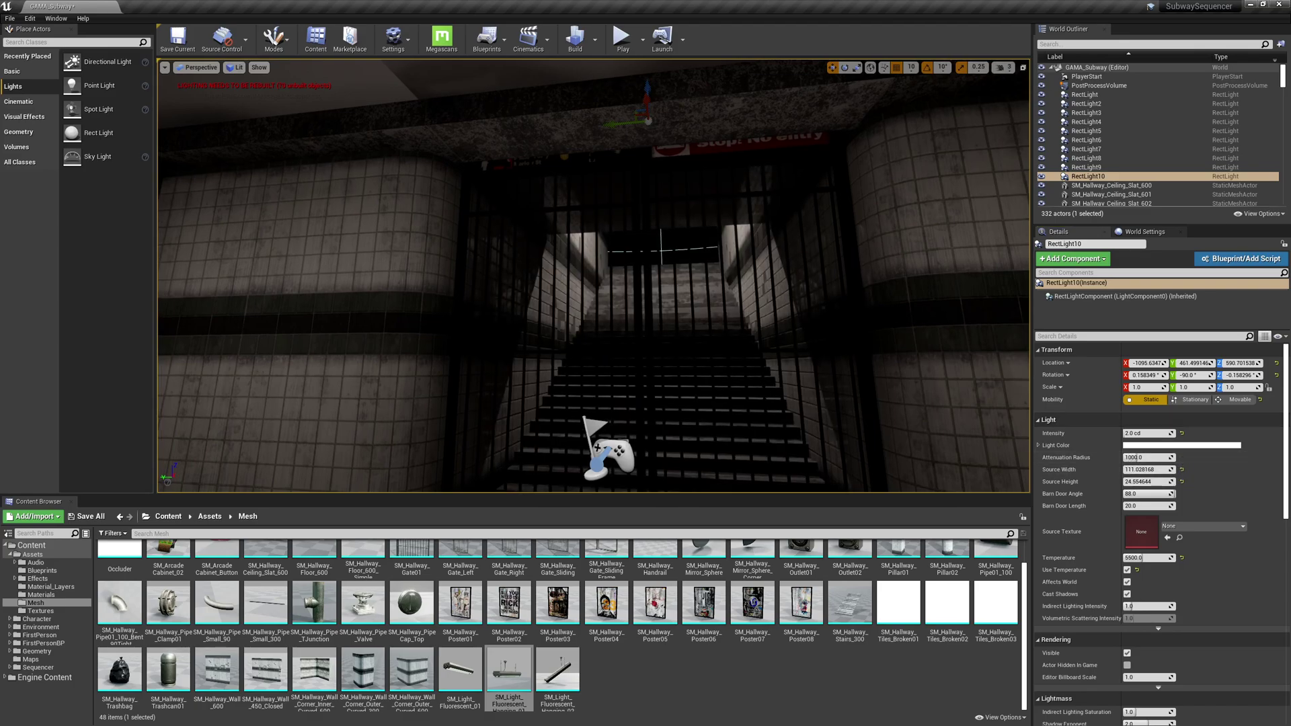
pyautogui.moveTo(740, 215); pyautogui.dragTo(652, 209, button='right')
pyautogui.moveTo(565, 269); pyautogui.dragTo(548, 269, button='right')
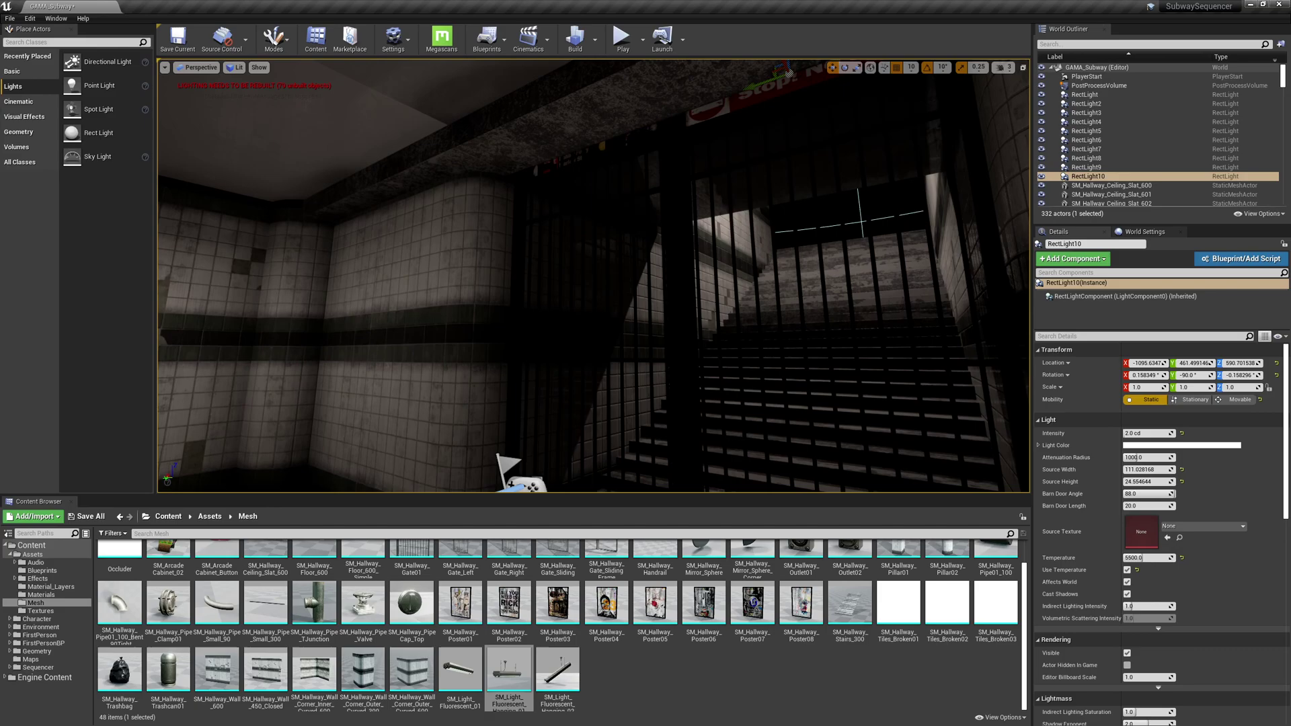
# Step: Move the stairwell rect light along X to about -935.6, close to the tiled wall above the gate
pyautogui.press('w')
pyautogui.moveTo(766, 291)
pyautogui.mouseDown(button='right')
pyautogui.moveTo(618, 286)
pyautogui.moveTo(778, 297)
pyautogui.mouseUp(button='right')
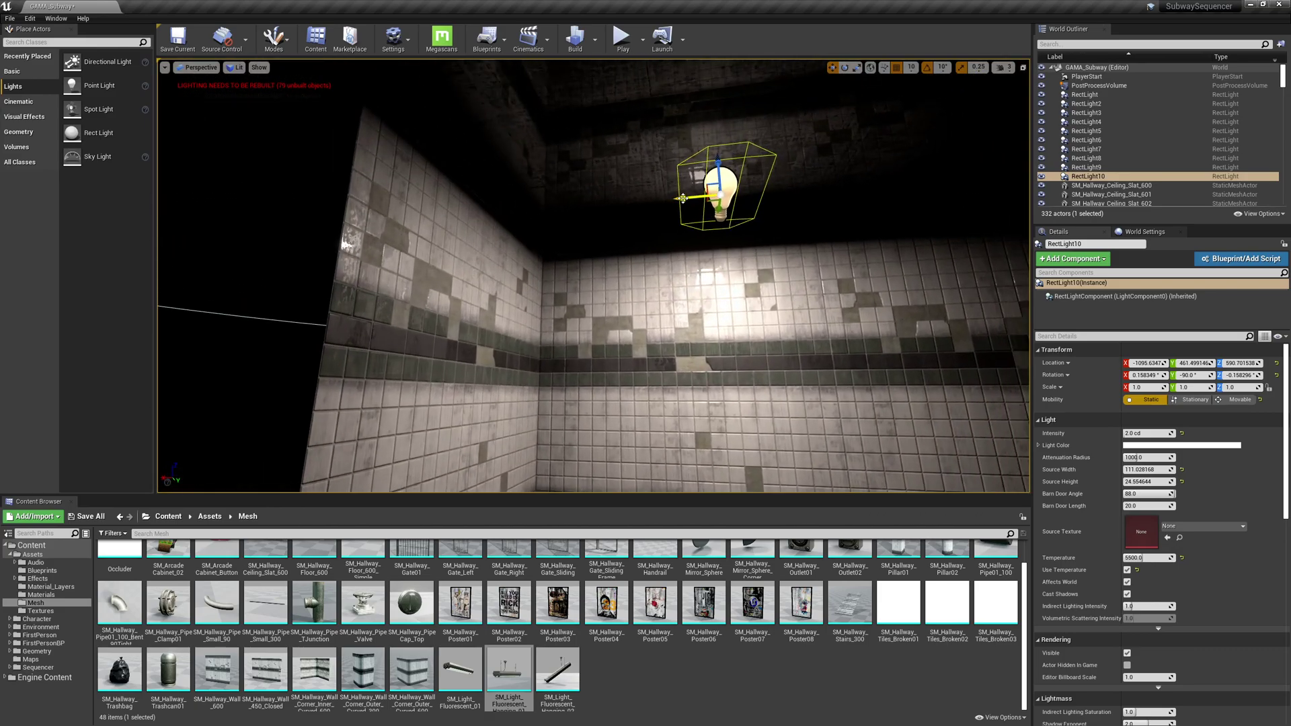
pyautogui.moveTo(682, 198); pyautogui.dragTo(495, 202)
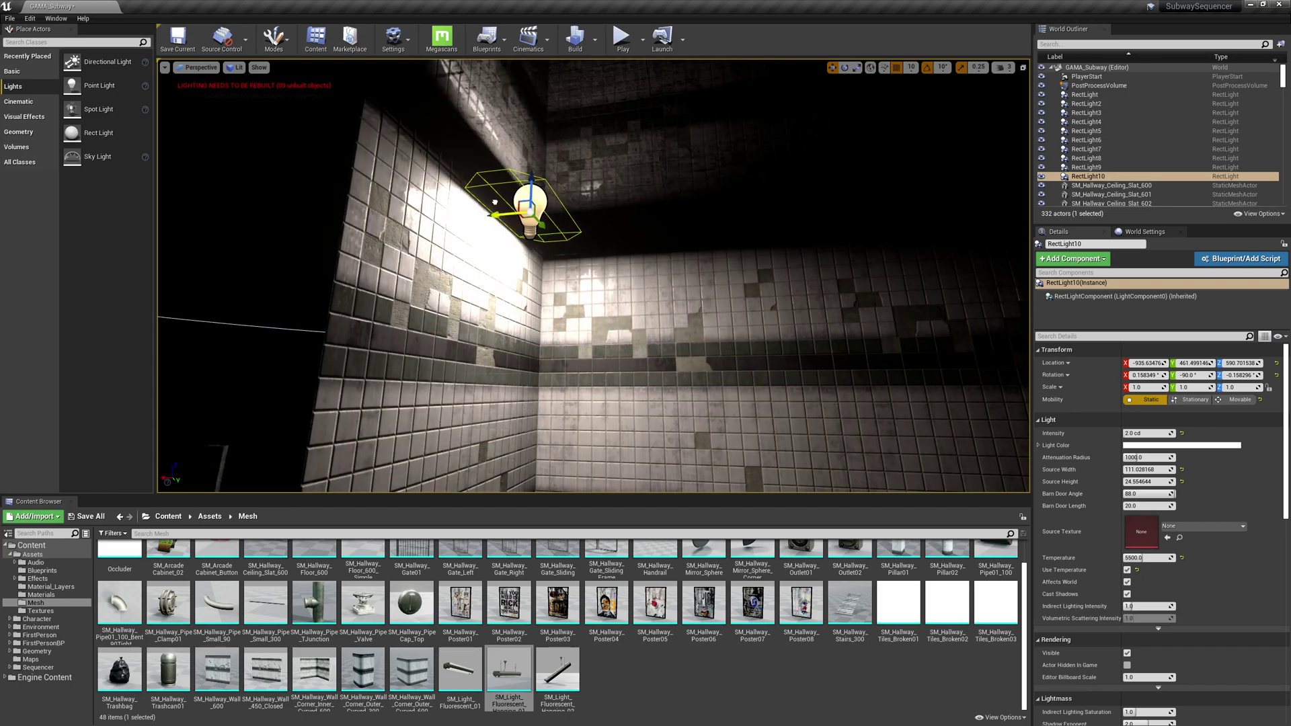
# Step: Duplicate the stairwell rect light into the stairwell at the opposite end of the hallway, at about X 934.4
pyautogui.moveTo(495, 201); pyautogui.dragTo(445, 195, button='right')
pyautogui.press('w')
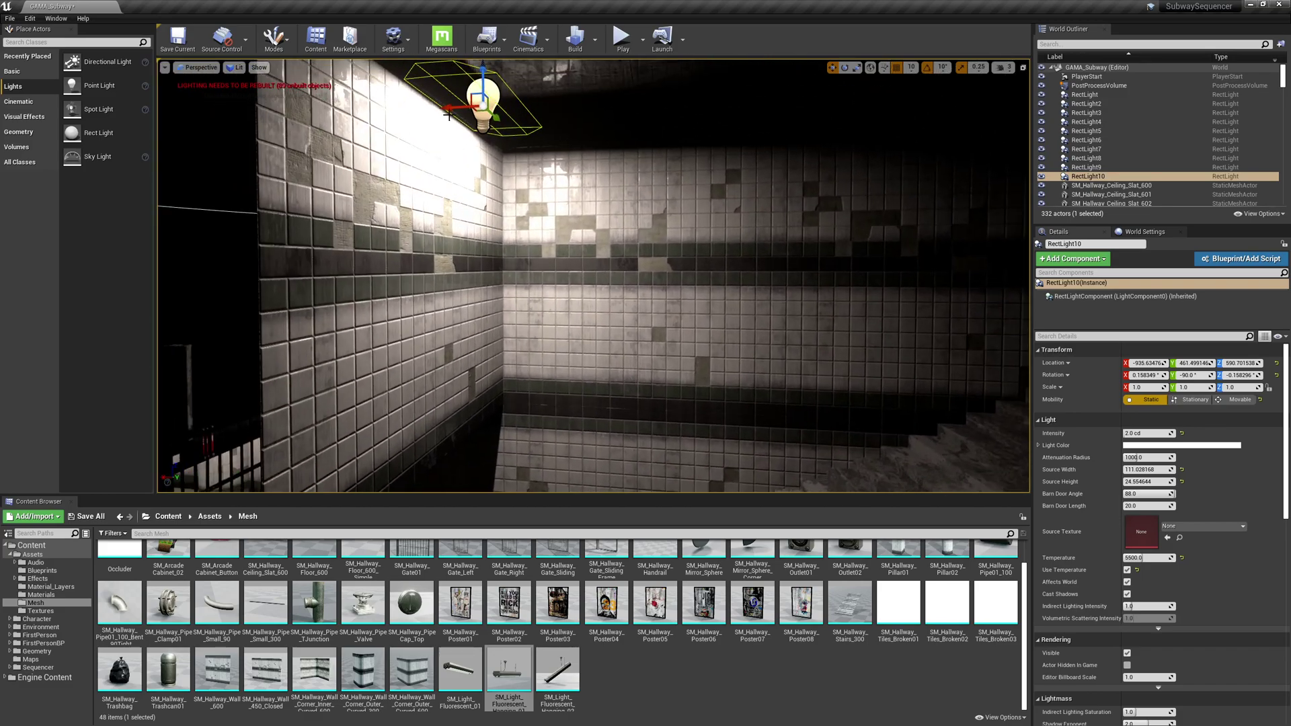
pyautogui.keyDown('alt'); pyautogui.keyDown('shift'); pyautogui.moveTo(449, 110); pyautogui.dragTo(202, 115); pyautogui.keyUp('shift'); pyautogui.keyUp('alt')
pyautogui.keyDown('alt'); pyautogui.keyDown('shift'); pyautogui.moveTo(445, 108); pyautogui.dragTo(212, 112); pyautogui.keyUp('shift'); pyautogui.keyUp('alt')
pyautogui.press('f')
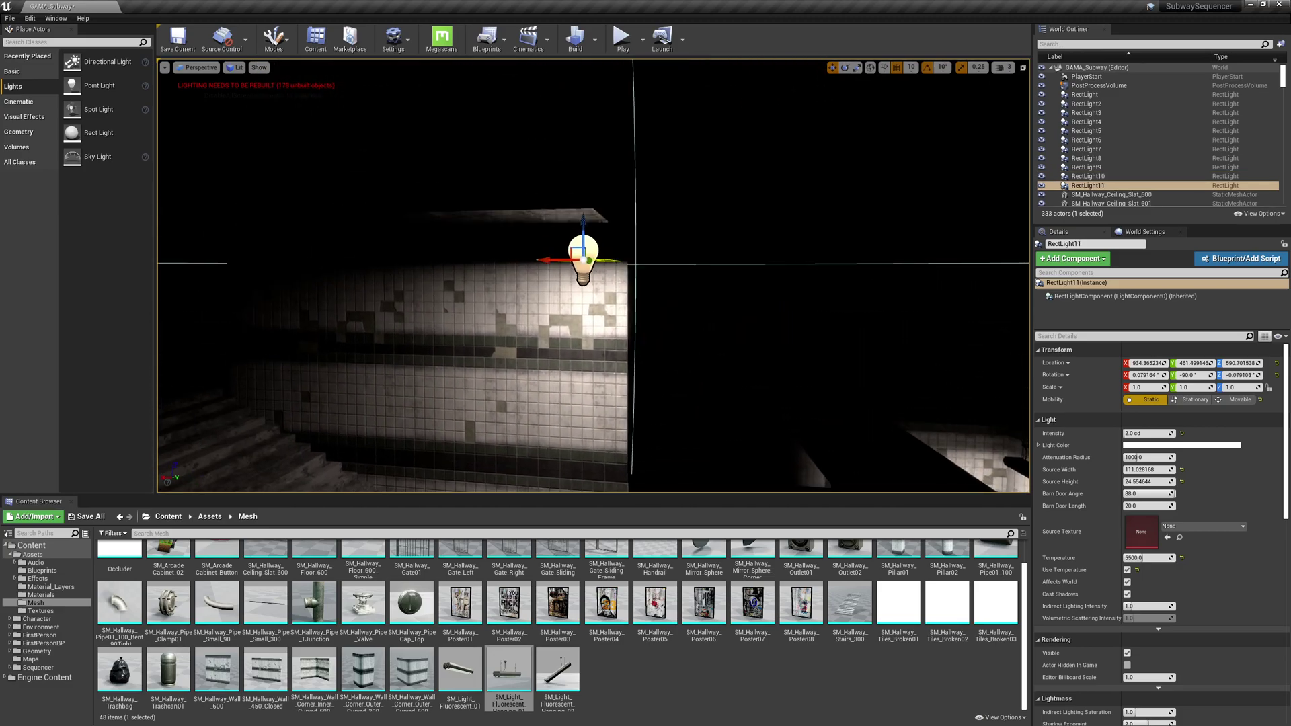
pyautogui.moveTo(593, 274); pyautogui.dragTo(625, 272, button='right')
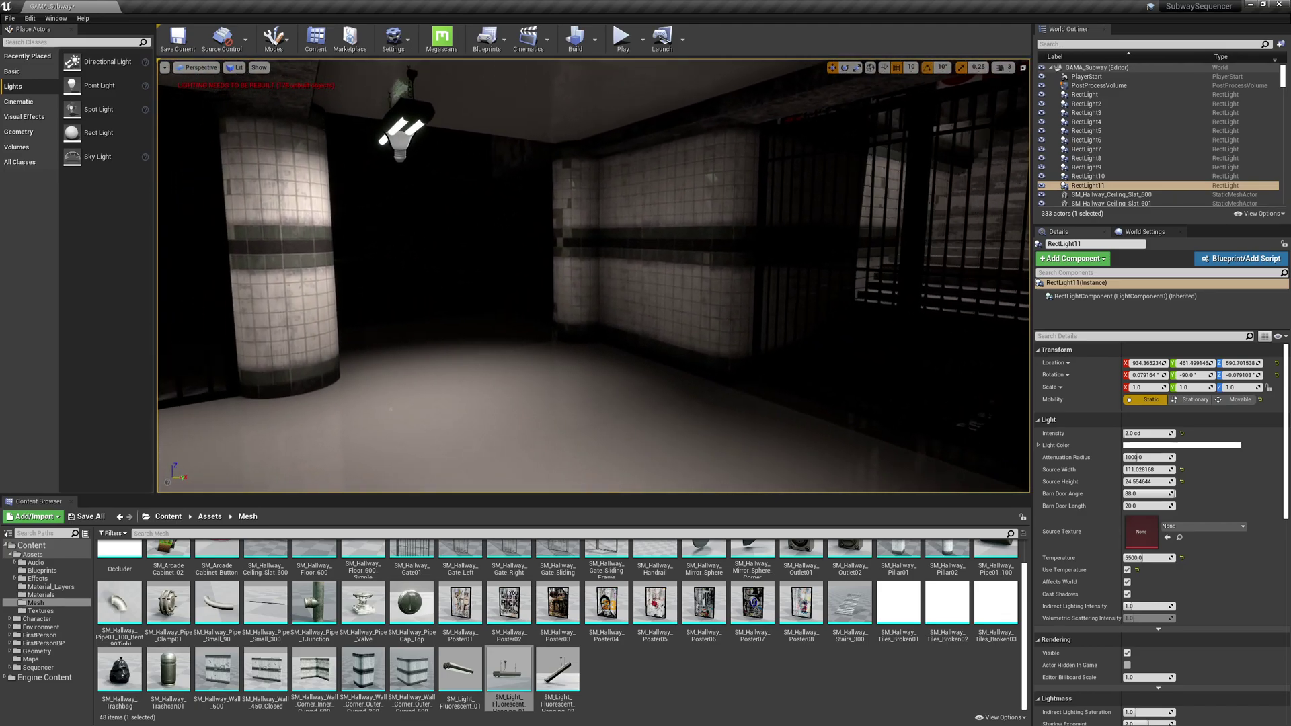
pyautogui.moveTo(754, 260); pyautogui.dragTo(754, 260, button='right')
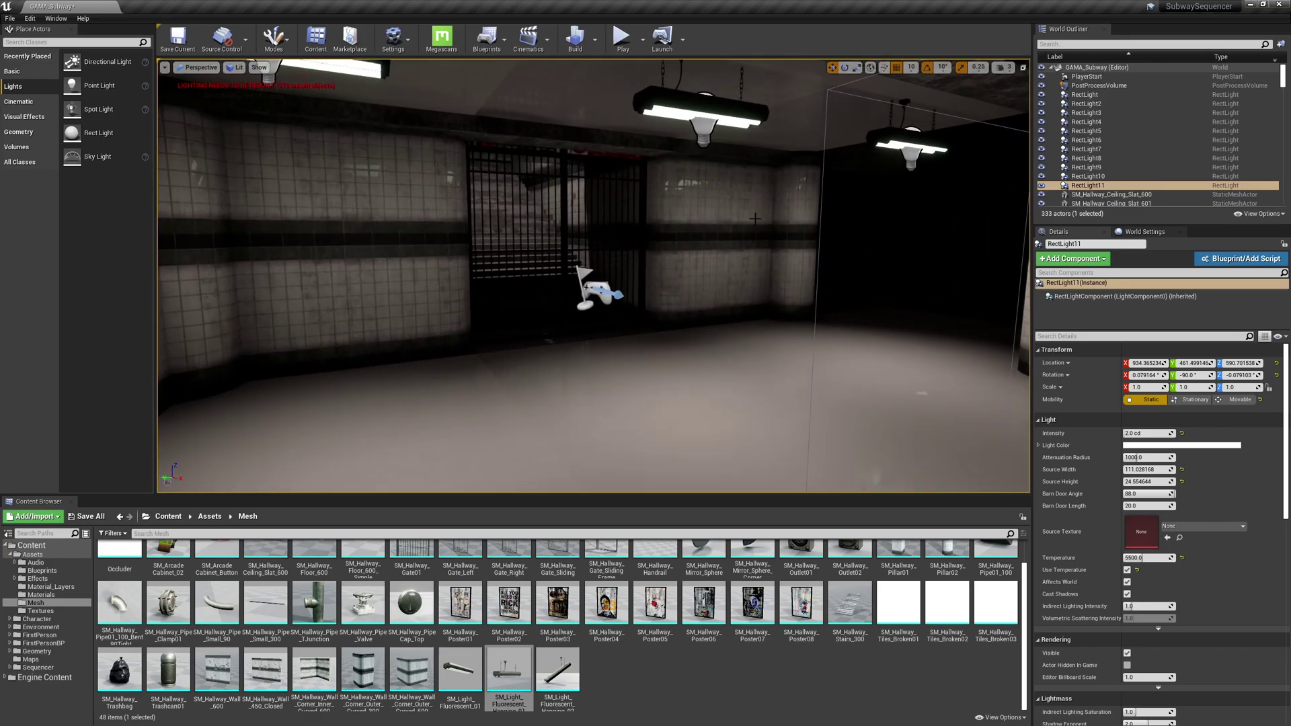
# Step: Build the level's lighting, close the message log and view the gated stairwell up close
pyautogui.click(575, 38)
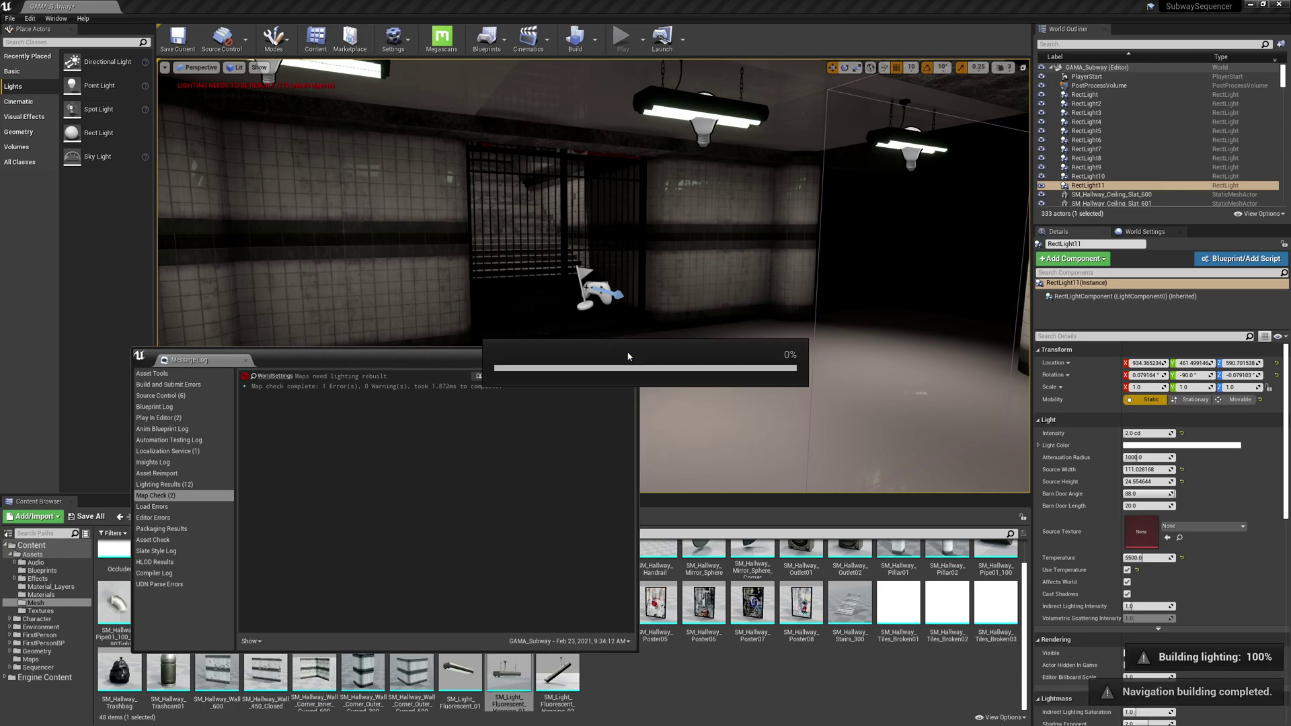
pyautogui.click(627, 355)
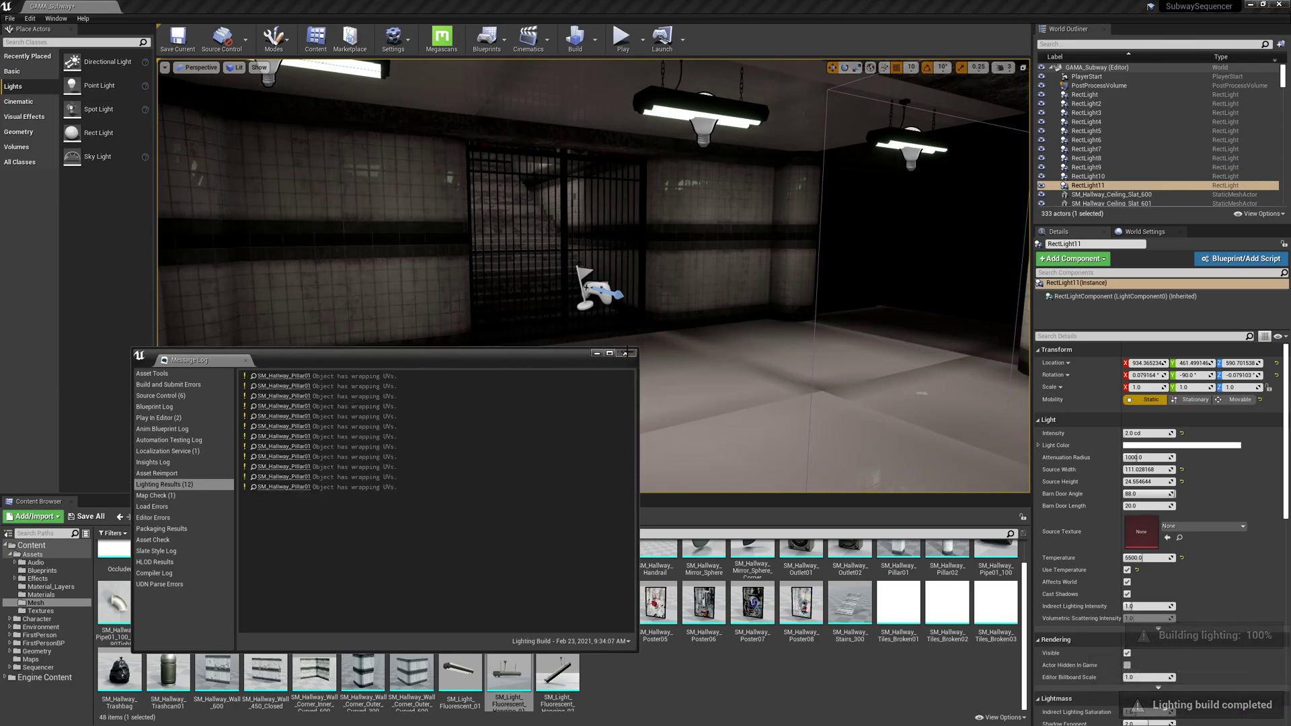
pyautogui.moveTo(627, 350); pyautogui.dragTo(524, 323, button='right')
pyautogui.press('w')
pyautogui.moveTo(578, 283); pyautogui.dragTo(618, 289, button='right')
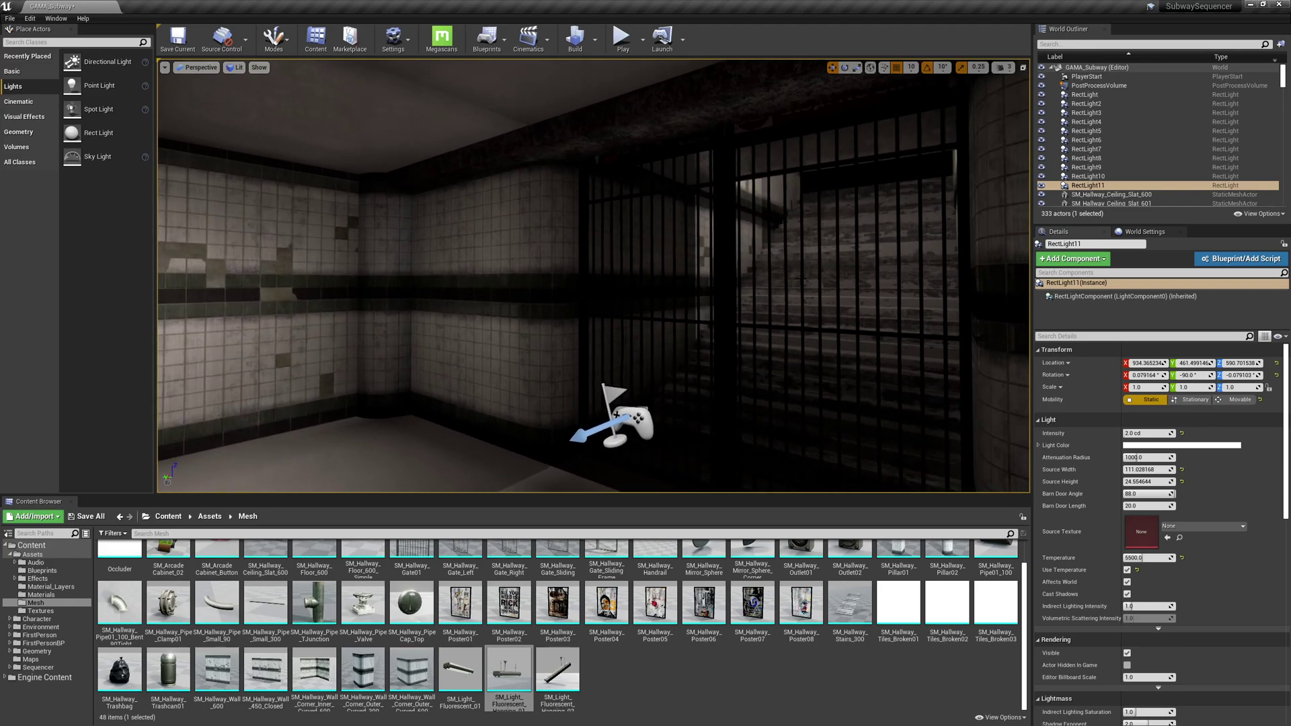
# Step: Inspect the rebuilt hallway lighting with the editor overlays hidden and show the overlays again near the barred opening
pyautogui.press('g')
pyautogui.moveTo(802, 272)
pyautogui.mouseDown(button='right')
pyautogui.moveTo(823, 273)
pyautogui.moveTo(702, 269)
pyautogui.moveTo(894, 272)
pyautogui.moveTo(793, 270)
pyautogui.moveTo(807, 270)
pyautogui.mouseUp(button='right')
pyautogui.press('s')
pyautogui.press('s')
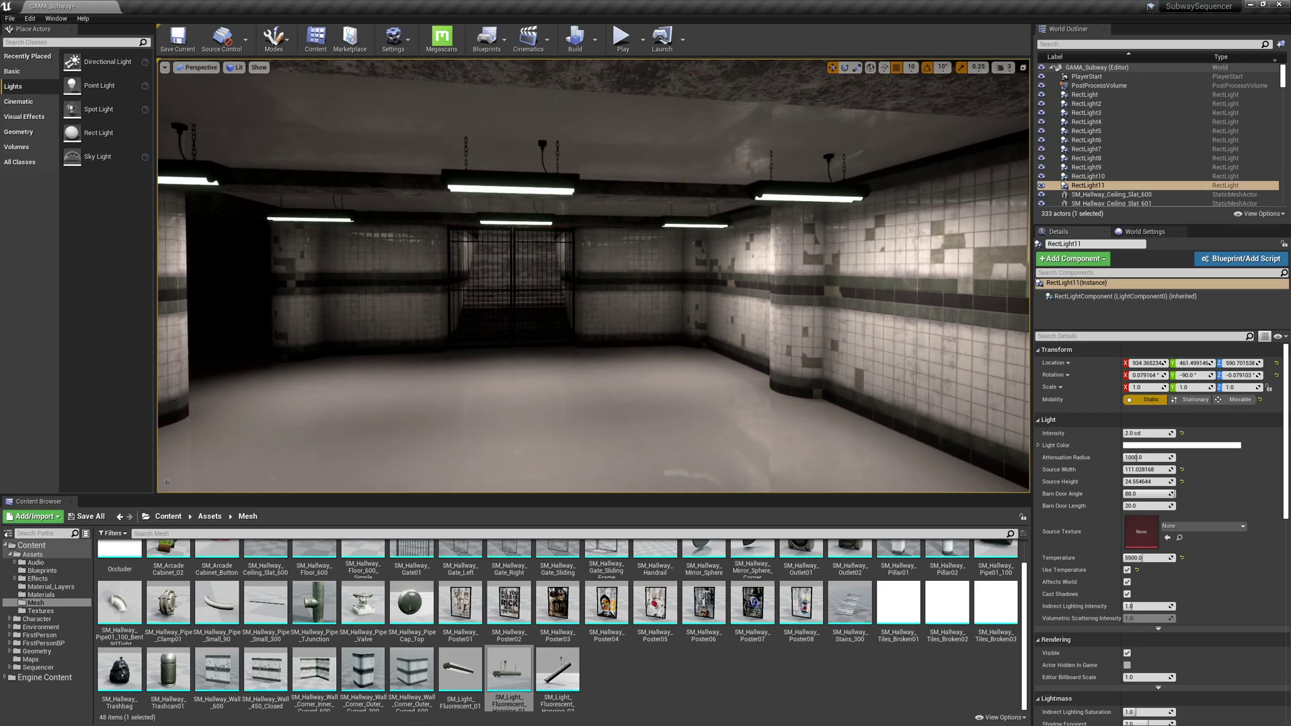
pyautogui.moveTo(692, 269)
pyautogui.mouseDown(button='right')
pyautogui.moveTo(826, 278)
pyautogui.moveTo(686, 271)
pyautogui.mouseUp(button='right')
pyautogui.press('g')
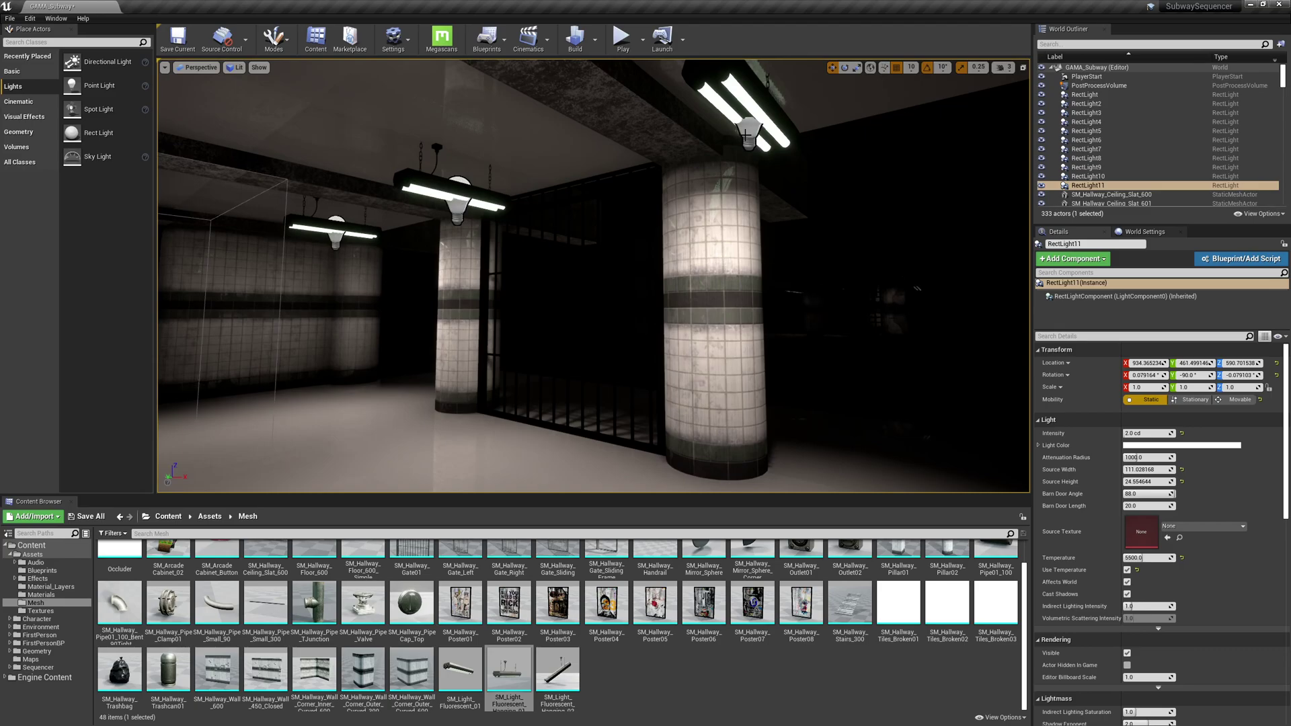
# Step: Duplicate the three fluorescent fixtures beside the bars together with their rect lights into the dark area beyond the bars
pyautogui.click(749, 132)
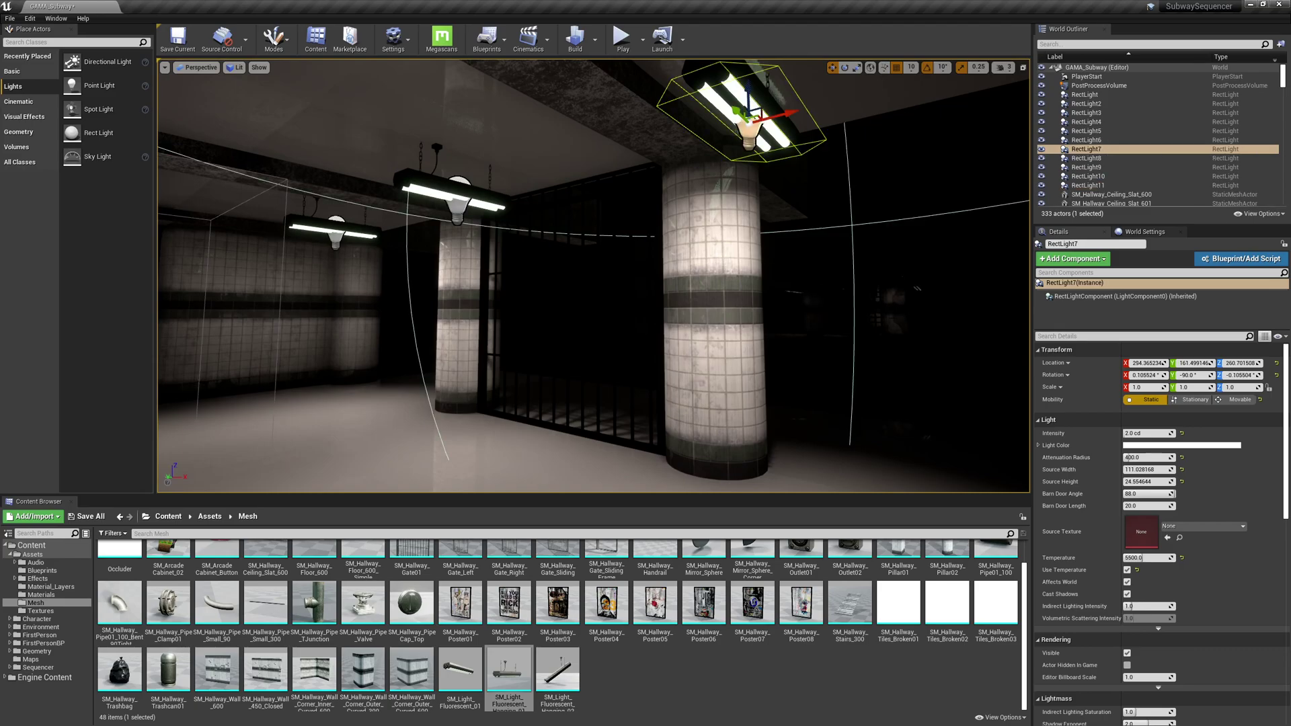
pyautogui.keyDown('ctrl'); pyautogui.click(704, 88); pyautogui.keyUp('ctrl')
pyautogui.keyDown('ctrl'); pyautogui.click(458, 210); pyautogui.keyUp('ctrl')
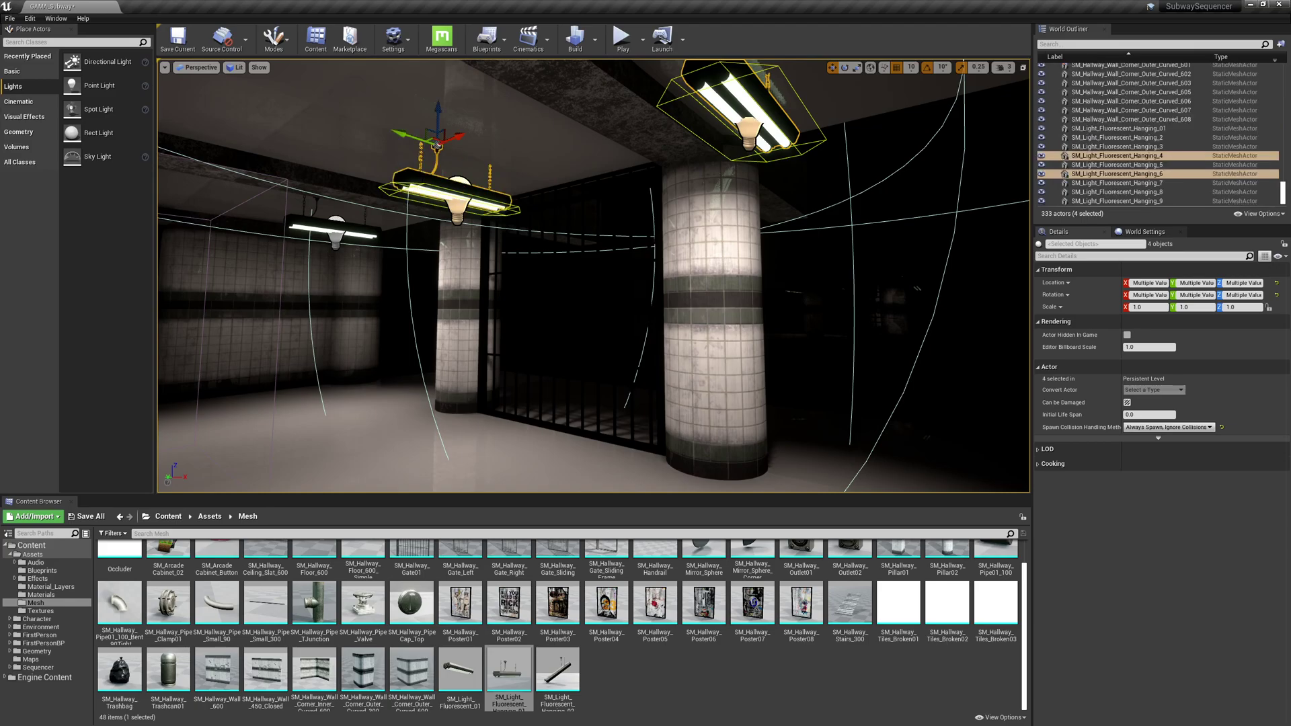
pyautogui.keyDown('ctrl'); pyautogui.click(325, 231); pyautogui.keyUp('ctrl')
pyautogui.keyDown('ctrl'); pyautogui.click(311, 224); pyautogui.keyUp('ctrl')
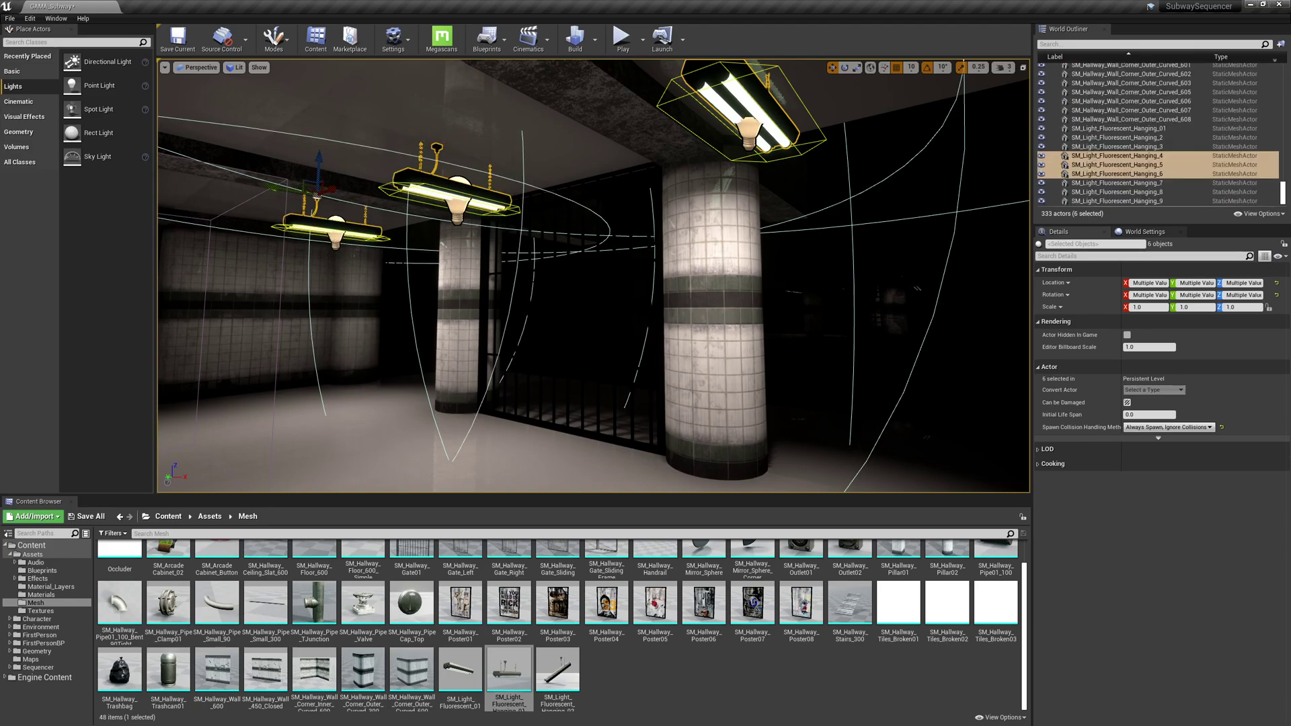
pyautogui.keyDown('alt'); pyautogui.moveTo(273, 186); pyautogui.dragTo(537, 208); pyautogui.keyUp('alt')
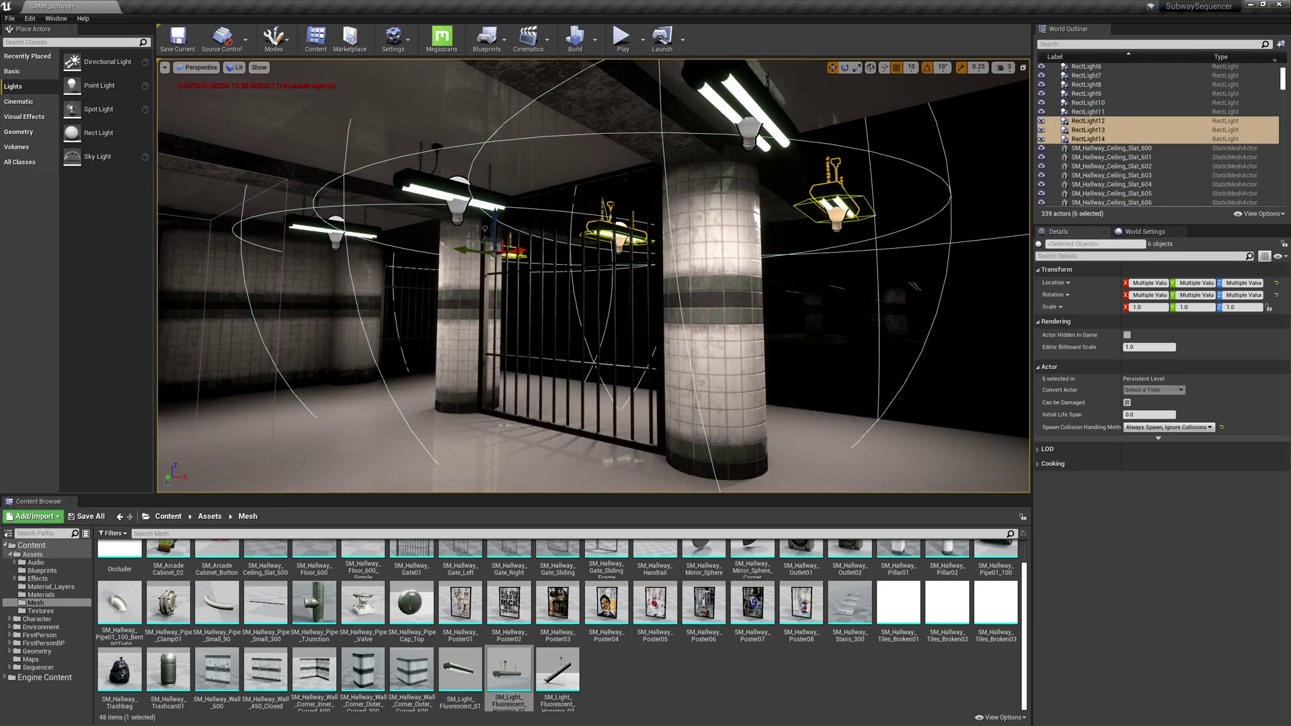
# Step: Raise the three copied fixtures and their rect lights toward the higher ceiling beyond the bars
pyautogui.moveTo(592, 269); pyautogui.dragTo(672, 269, button='right')
pyautogui.moveTo(558, 318); pyautogui.dragTo(568, 314, button='right')
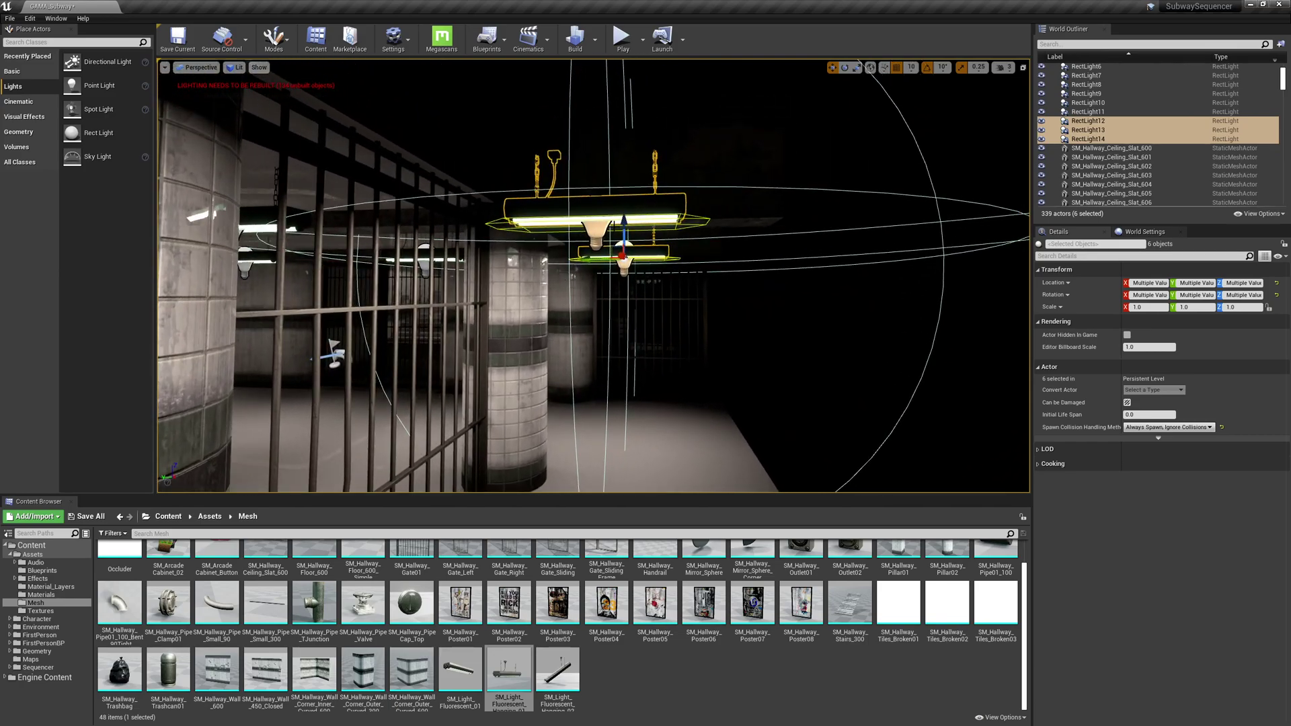
pyautogui.moveTo(624, 229); pyautogui.dragTo(624, 67)
pyautogui.moveTo(624, 101)
pyautogui.mouseDown(button='right')
pyautogui.moveTo(616, 67)
pyautogui.moveTo(629, 87)
pyautogui.moveTo(622, 67)
pyautogui.moveTo(618, 107)
pyautogui.mouseUp(button='right')
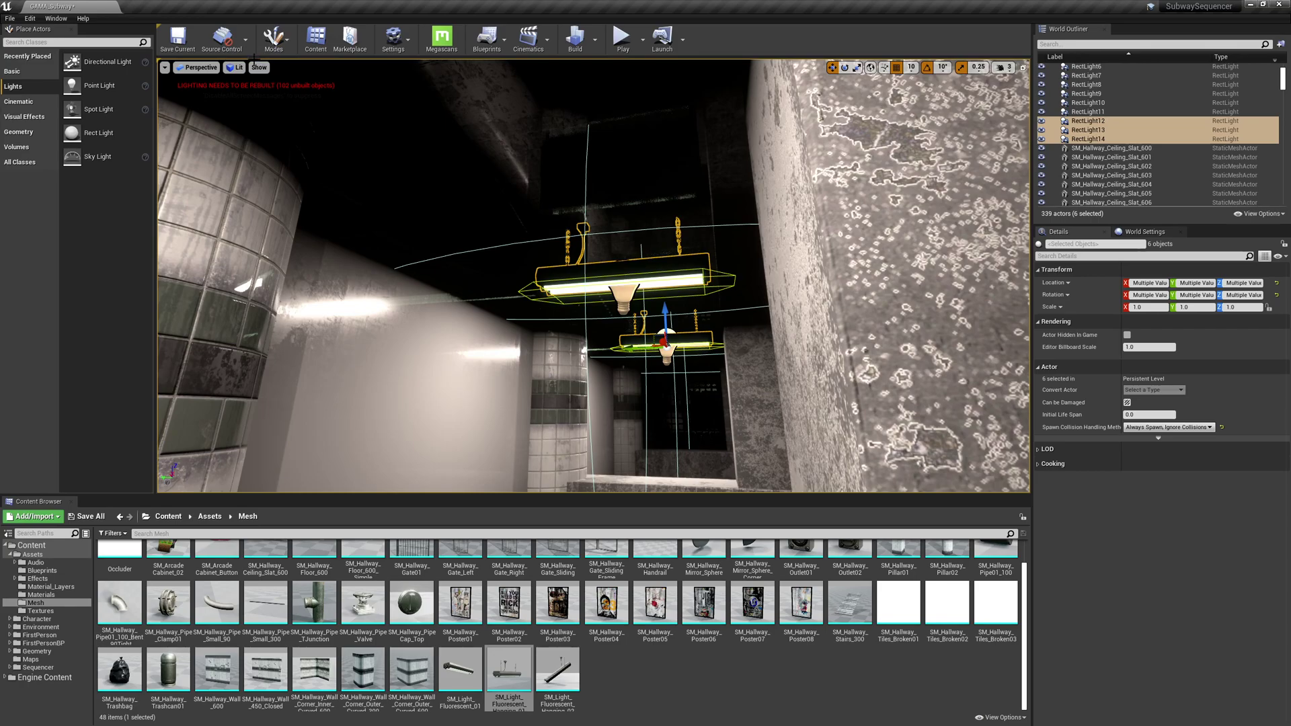
# Step: Adjust the copied fixtures' height in Unlit view so their rect lights sit at about Z 560.7, and return to Lit view
pyautogui.click(236, 67)
pyautogui.click(249, 100)
pyautogui.moveTo(376, 182); pyautogui.dragTo(393, 218, button='right')
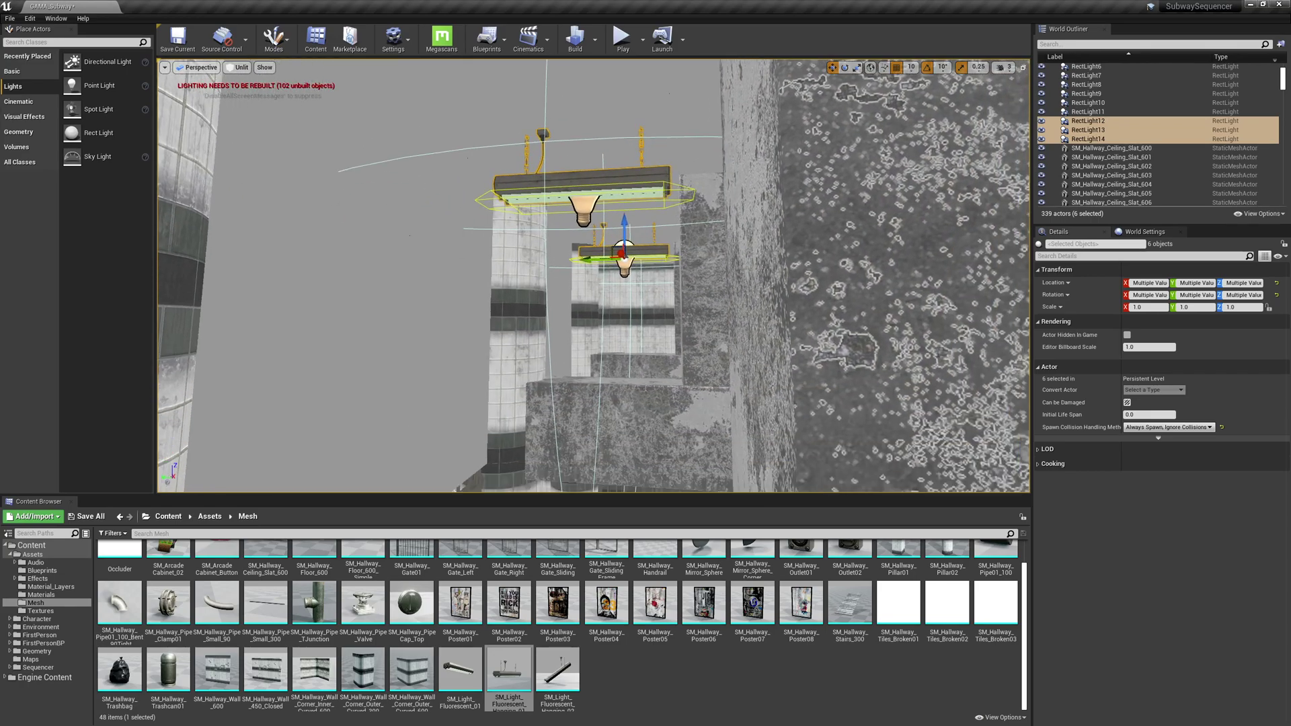
pyautogui.moveTo(628, 314); pyautogui.dragTo(615, 318, button='right')
pyautogui.moveTo(652, 285); pyautogui.dragTo(655, 265)
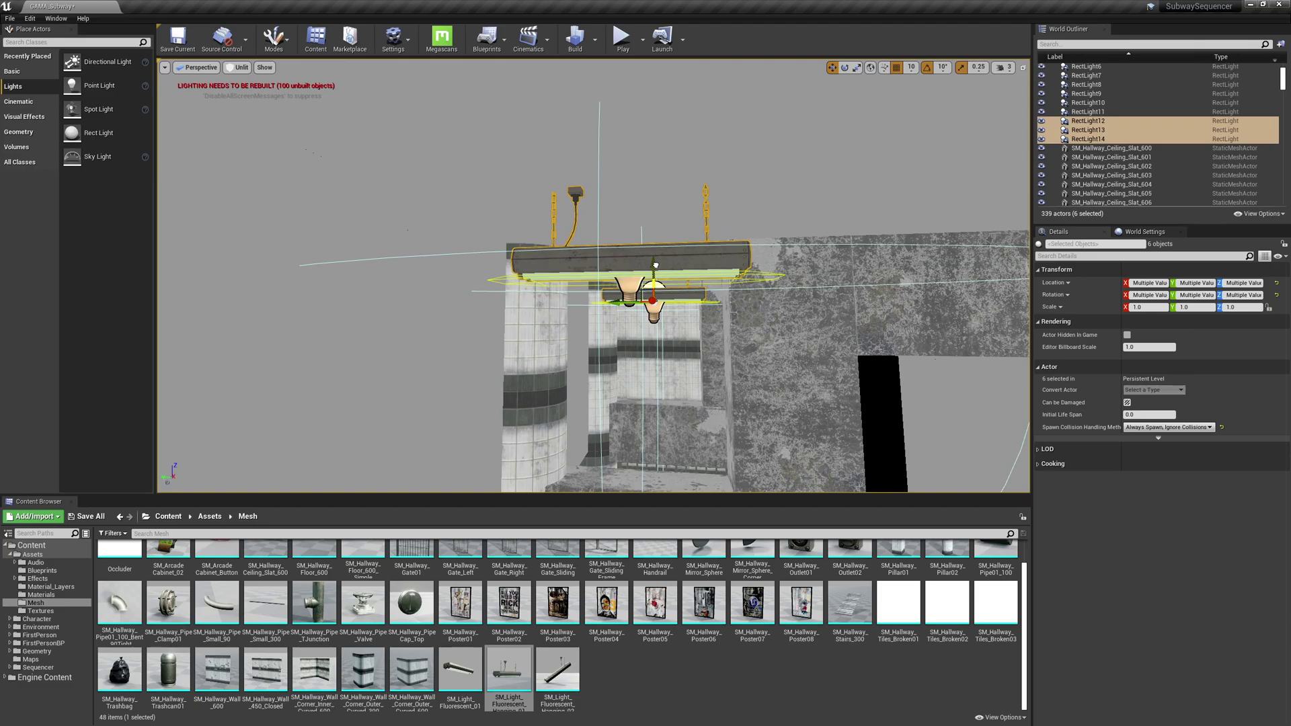
pyautogui.click(245, 68)
pyautogui.click(249, 88)
pyautogui.moveTo(376, 182); pyautogui.dragTo(409, 217, button='right')
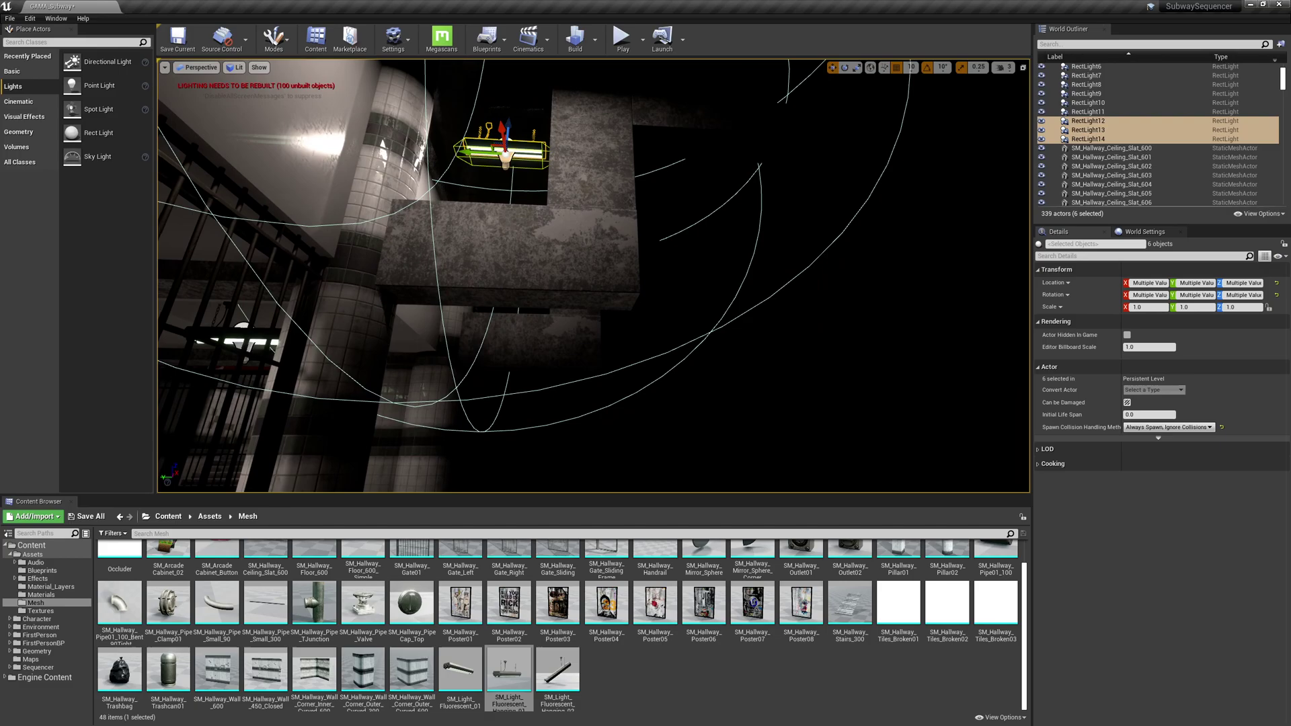
# Step: Duplicate the raised row of three fixtures and rect lights twice along Y, placing the farthest row's lights at about Y -1088.5
pyautogui.keyDown('alt'); pyautogui.keyDown('shift'); pyautogui.moveTo(469, 157); pyautogui.dragTo(461, 156); pyautogui.keyUp('shift'); pyautogui.keyUp('alt')
pyautogui.moveTo(556, 281)
pyautogui.mouseDown(button='right')
pyautogui.moveTo(586, 302)
pyautogui.moveTo(556, 281)
pyautogui.mouseUp(button='right')
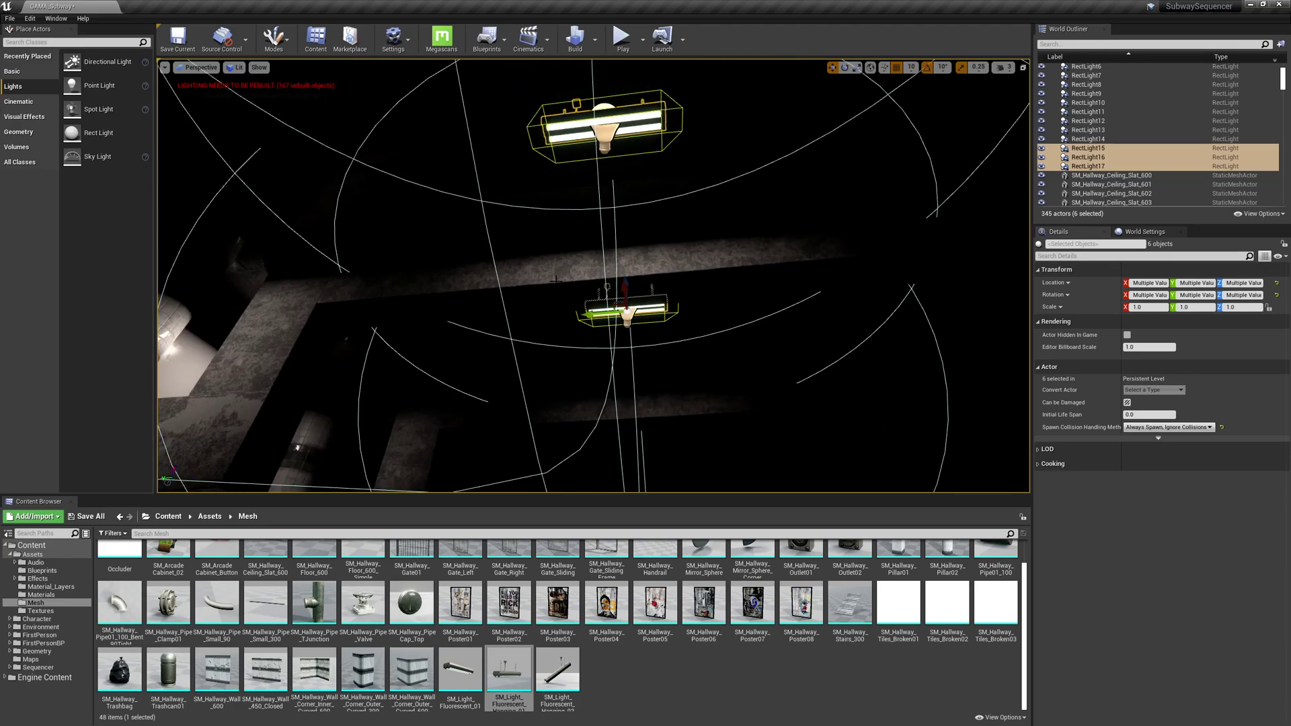
pyautogui.keyDown('alt'); pyautogui.keyDown('shift'); pyautogui.moveTo(600, 314); pyautogui.dragTo(593, 314); pyautogui.keyUp('shift'); pyautogui.keyUp('alt')
pyautogui.moveTo(593, 315); pyautogui.dragTo(632, 326, button='right')
pyautogui.moveTo(571, 262); pyautogui.dragTo(588, 306, button='right')
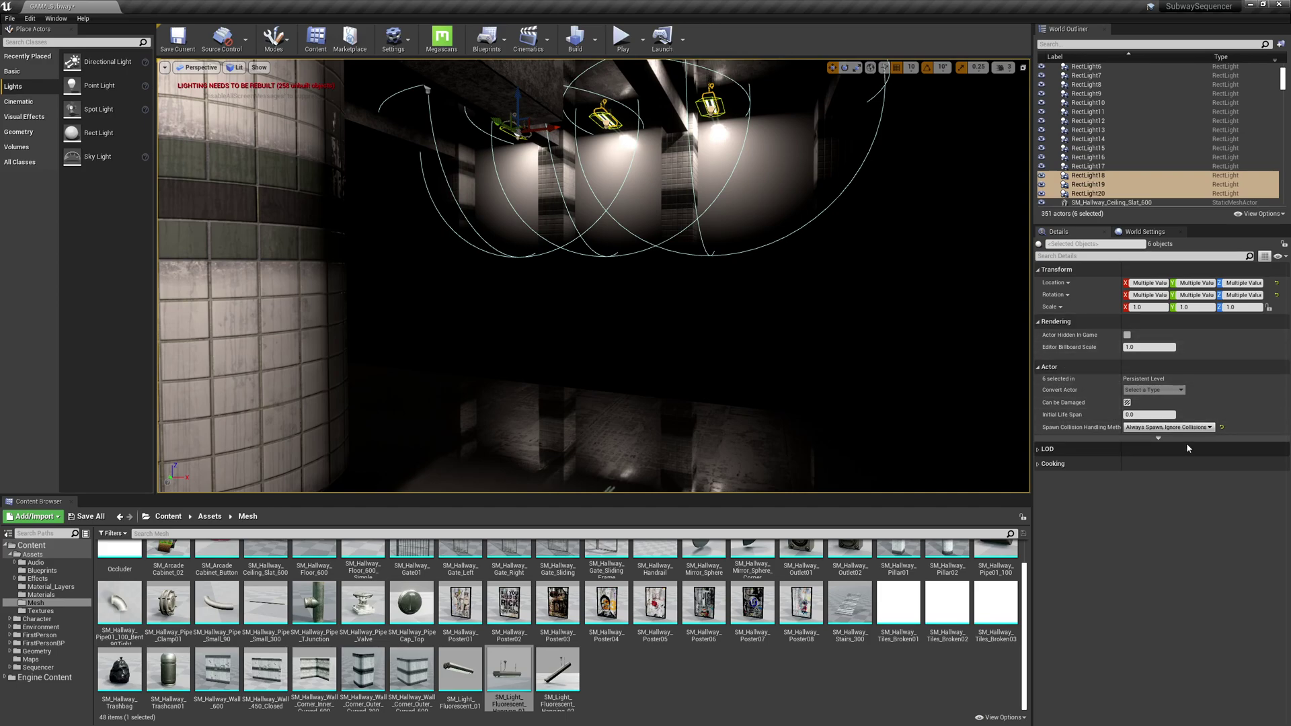
# Step: Select RectLight15 through RectLight20 in the two farther rows and reset their attenuation radius to the default of 1000
pyautogui.click(711, 109)
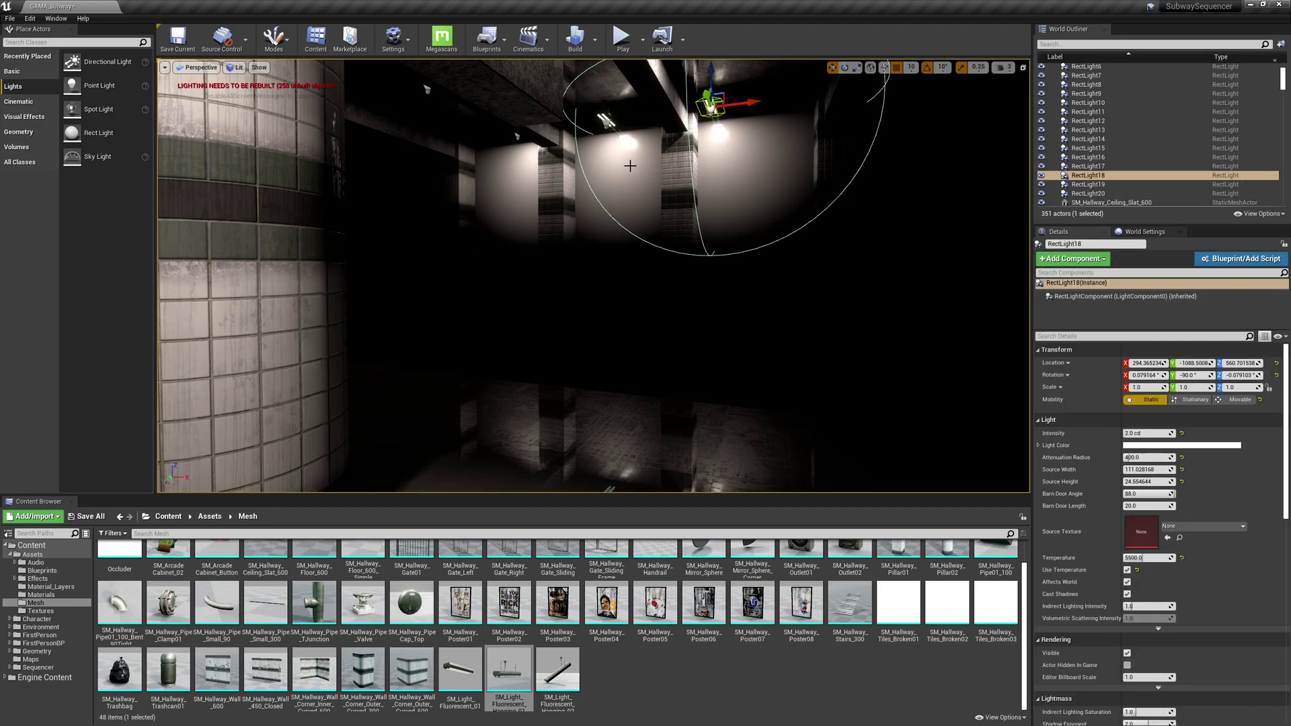
pyautogui.keyDown('ctrl'); pyautogui.click(605, 120); pyautogui.keyUp('ctrl')
pyautogui.keyDown('ctrl'); pyautogui.click(518, 138); pyautogui.keyUp('ctrl')
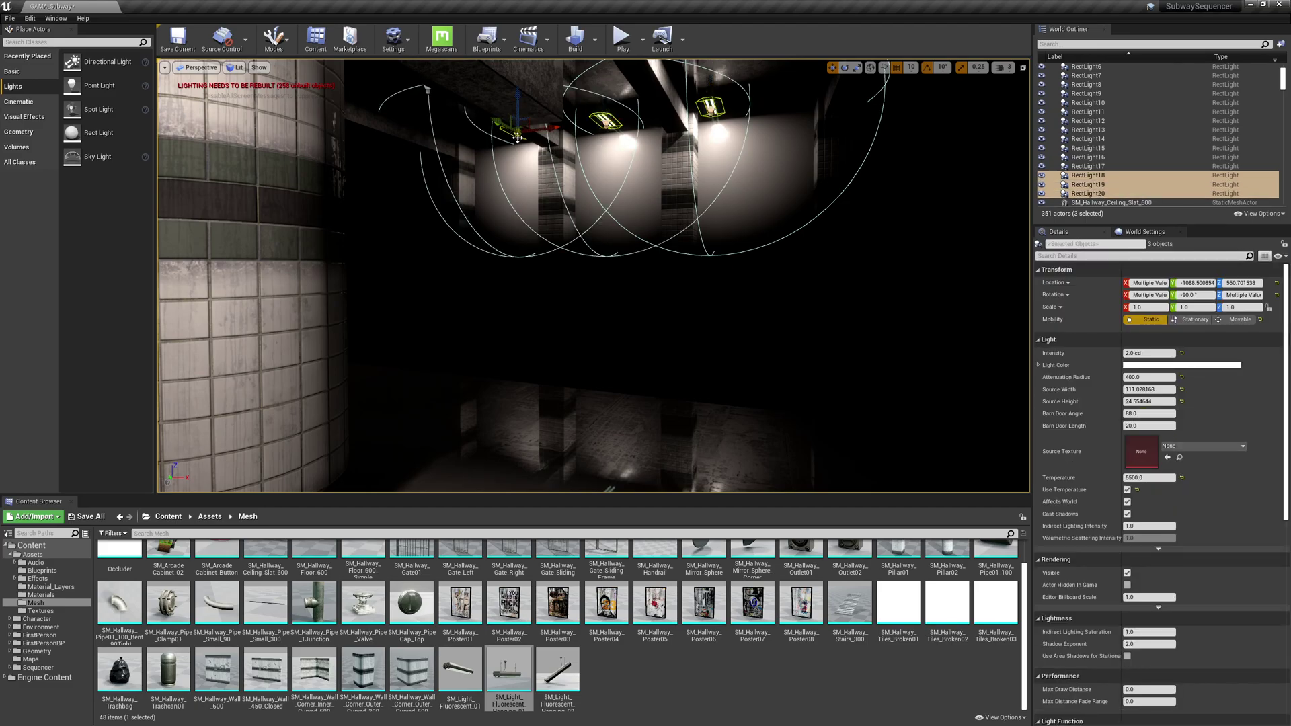
pyautogui.moveTo(435, 143); pyautogui.dragTo(390, 96, button='right')
pyautogui.press('w')
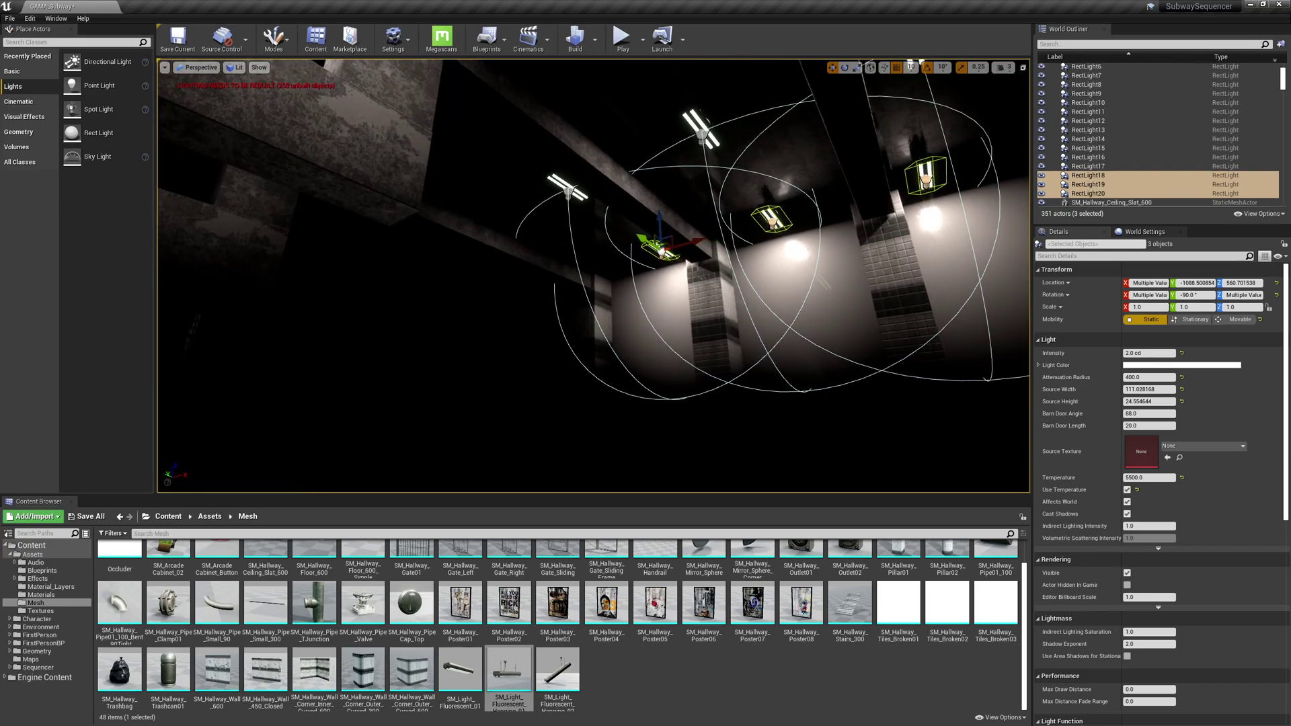
pyautogui.keyDown('ctrl'); pyautogui.click(568, 193); pyautogui.keyUp('ctrl')
pyautogui.keyDown('ctrl'); pyautogui.click(701, 134); pyautogui.keyUp('ctrl')
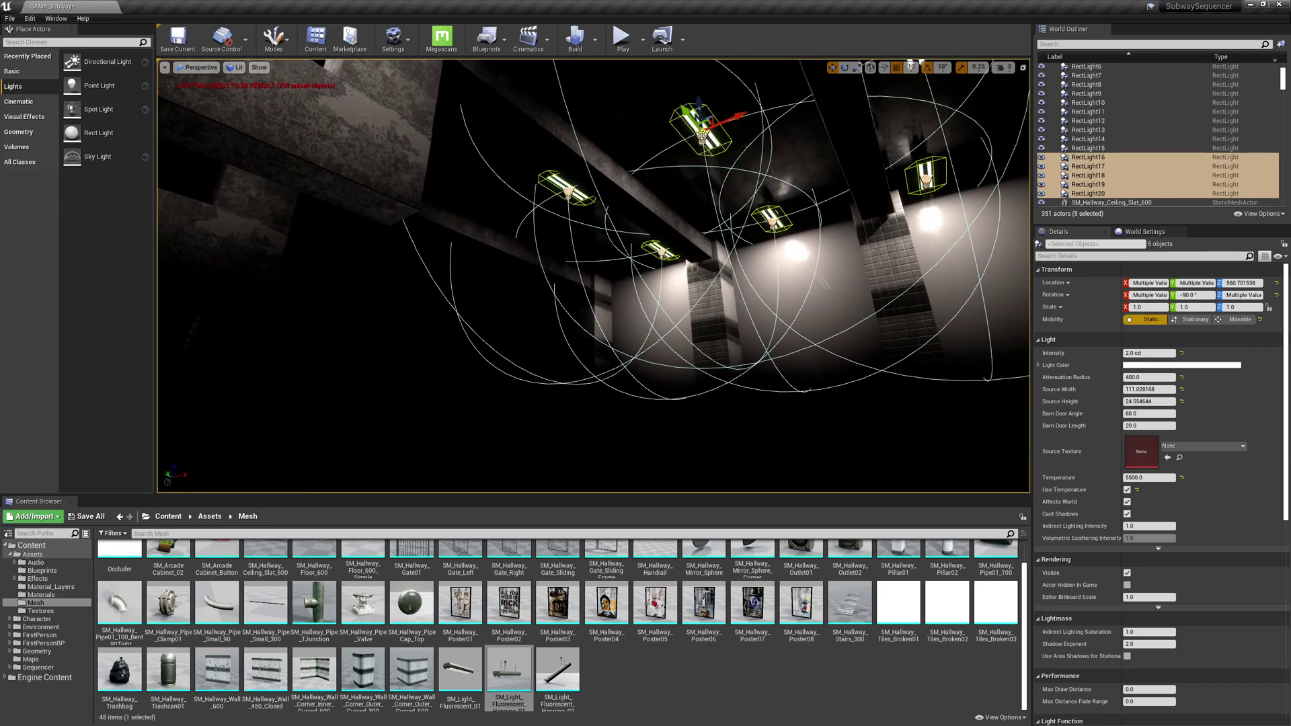
pyautogui.press('f')
pyautogui.keyDown('ctrl'); pyautogui.click(730, 209); pyautogui.keyUp('ctrl')
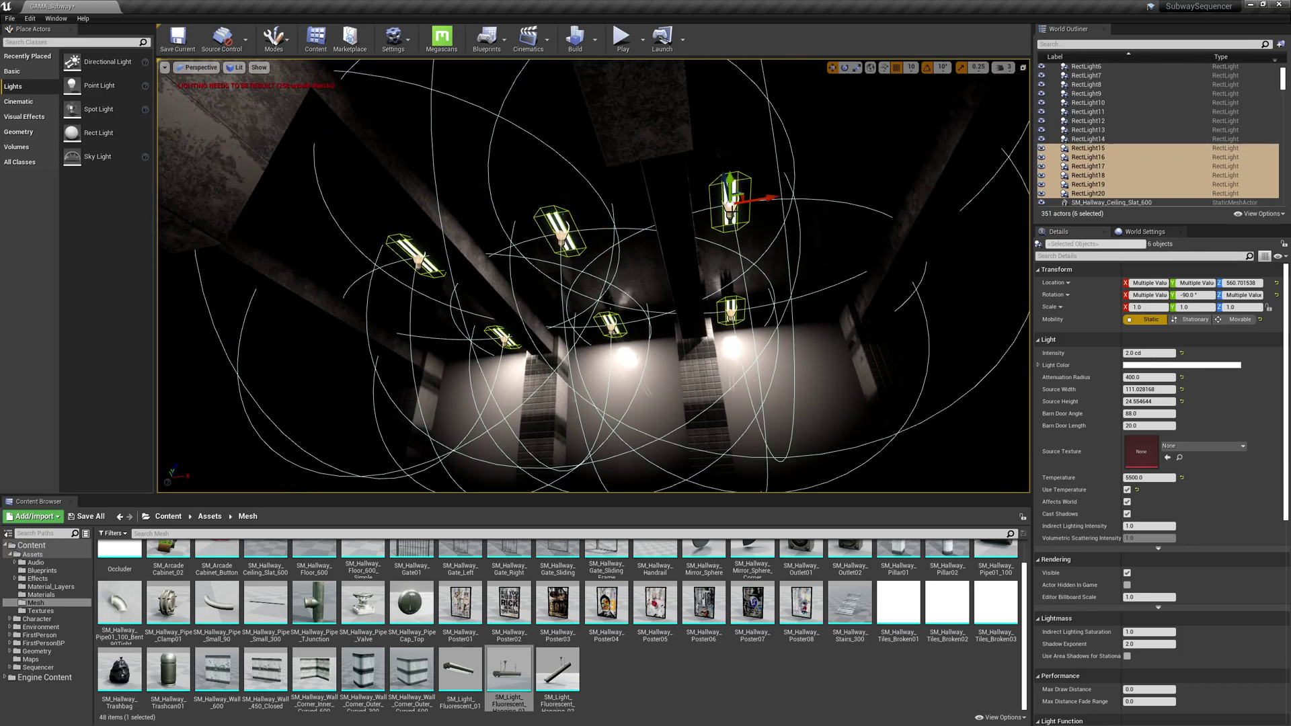
pyautogui.click(1183, 381)
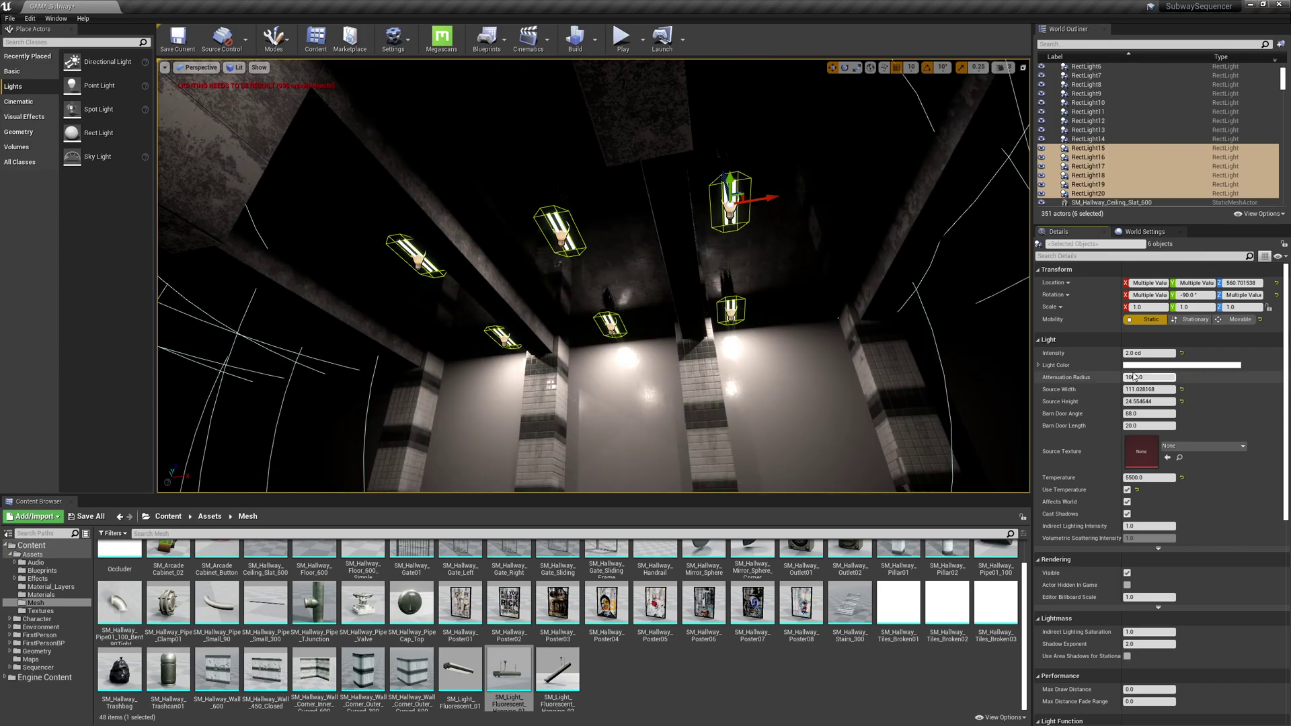
# Step: Inspect the hallway and the newly lit area beyond the bars with the editor overlays hidden
pyautogui.moveTo(592, 276)
pyautogui.mouseDown(button='right')
pyautogui.moveTo(377, 266)
pyautogui.moveTo(592, 275)
pyautogui.mouseUp(button='right')
pyautogui.moveTo(727, 346); pyautogui.dragTo(727, 346, button='right')
pyautogui.moveTo(696, 303); pyautogui.dragTo(696, 303, button='right')
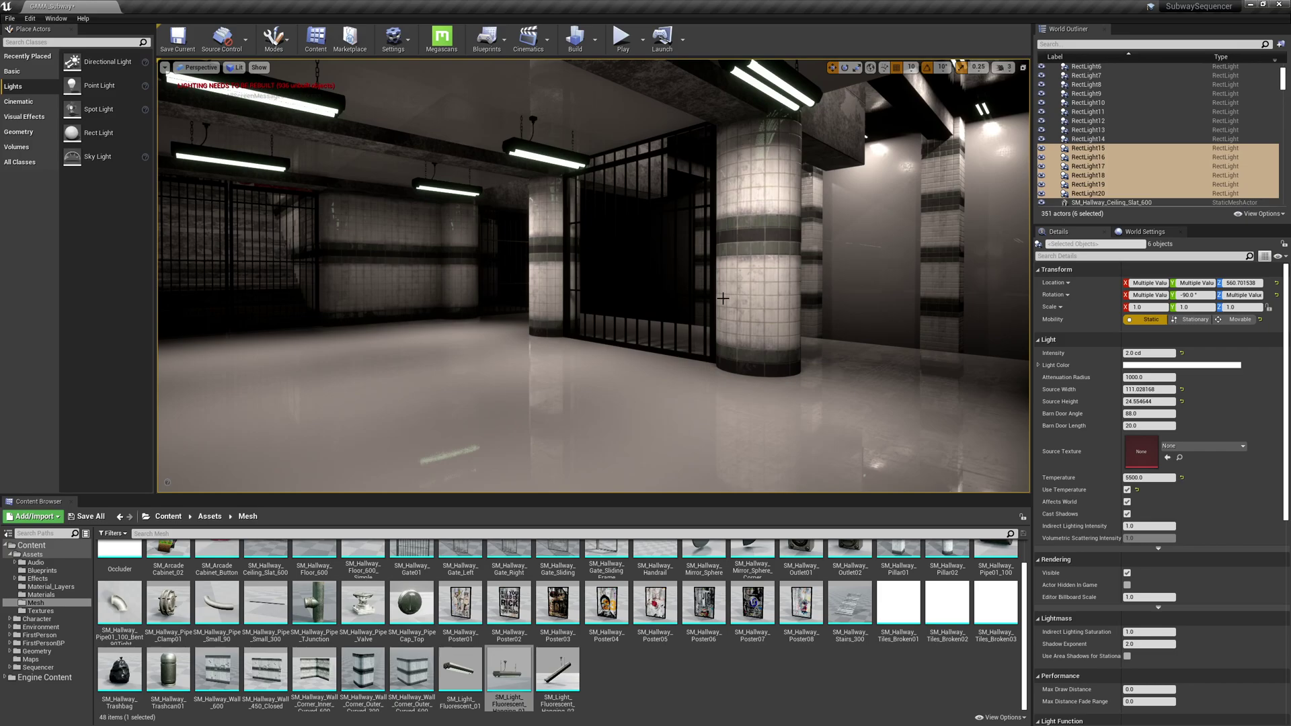
pyautogui.moveTo(594, 276)
pyautogui.mouseDown(button='right')
pyautogui.moveTo(457, 273)
pyautogui.moveTo(605, 275)
pyautogui.mouseUp(button='right')
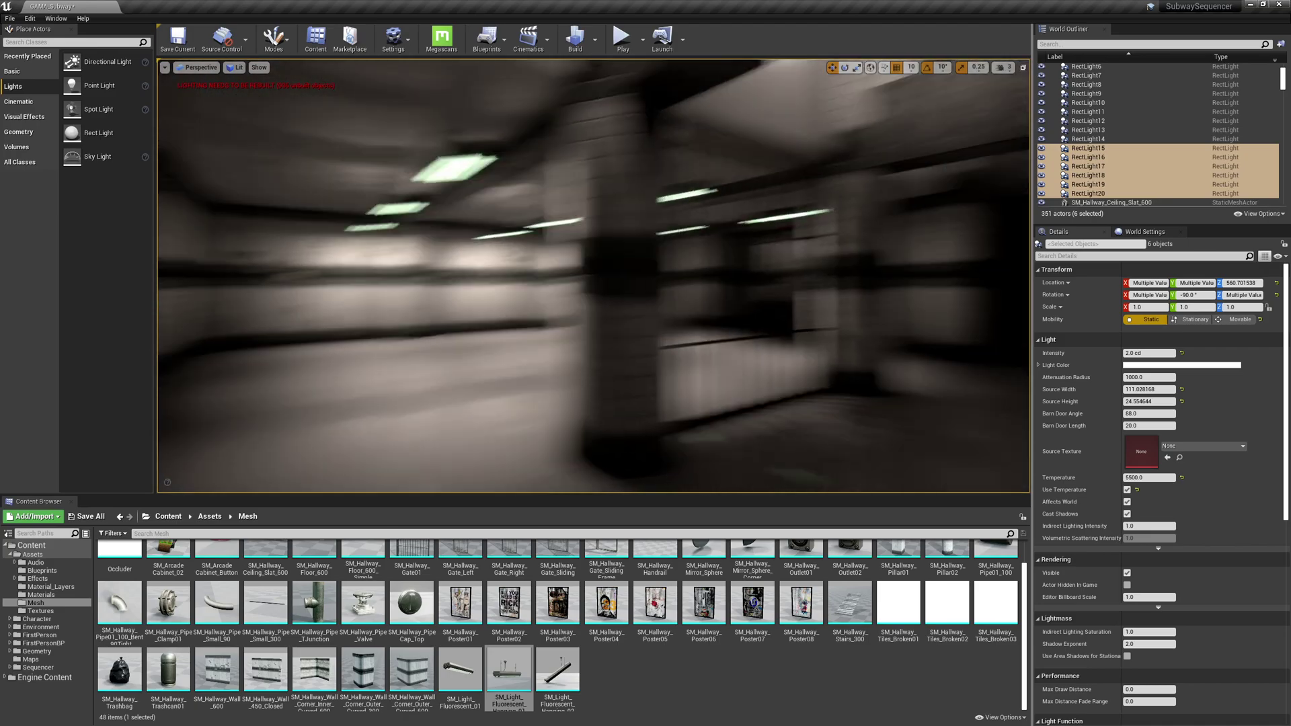